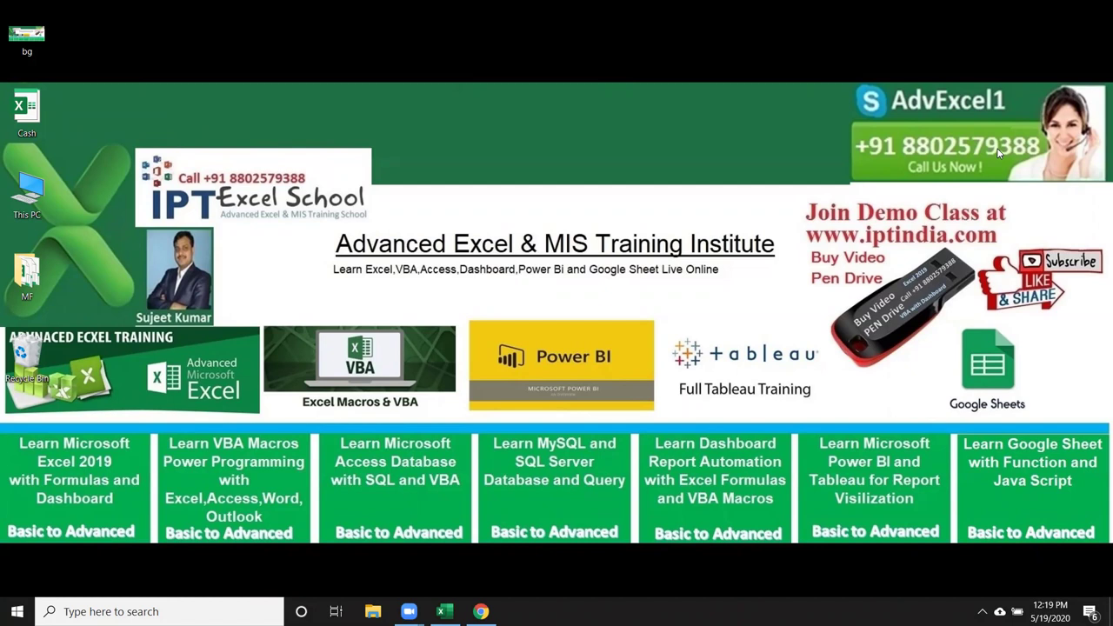
# Clear the old numbers from B2:L28 on Sheet4.
pyautogui.click(441, 611)
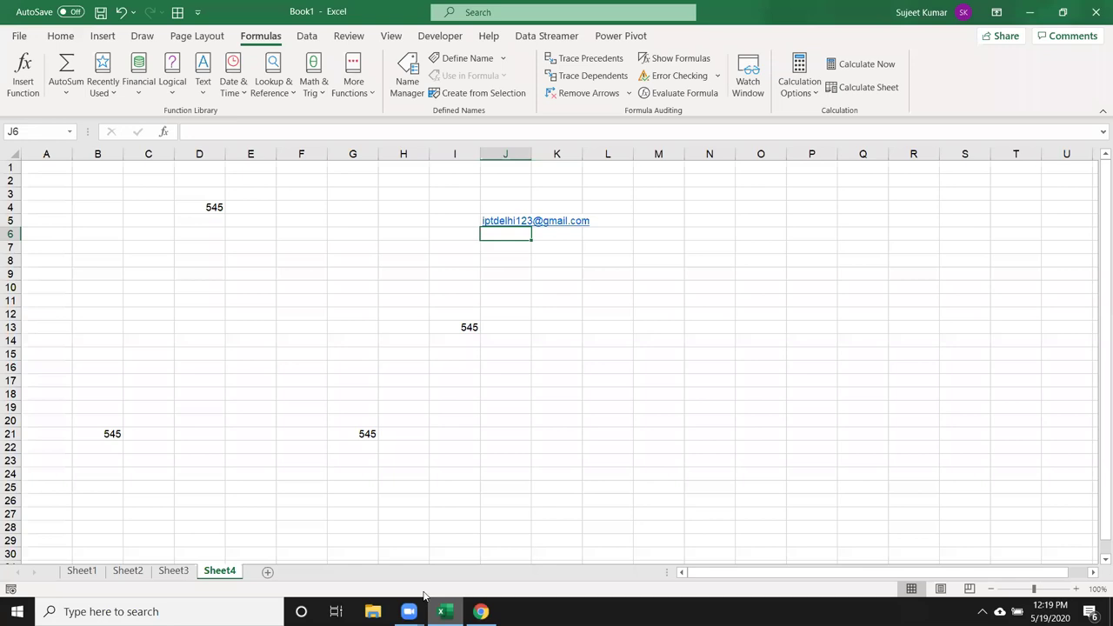
pyautogui.moveTo(87, 183); pyautogui.dragTo(589, 486)
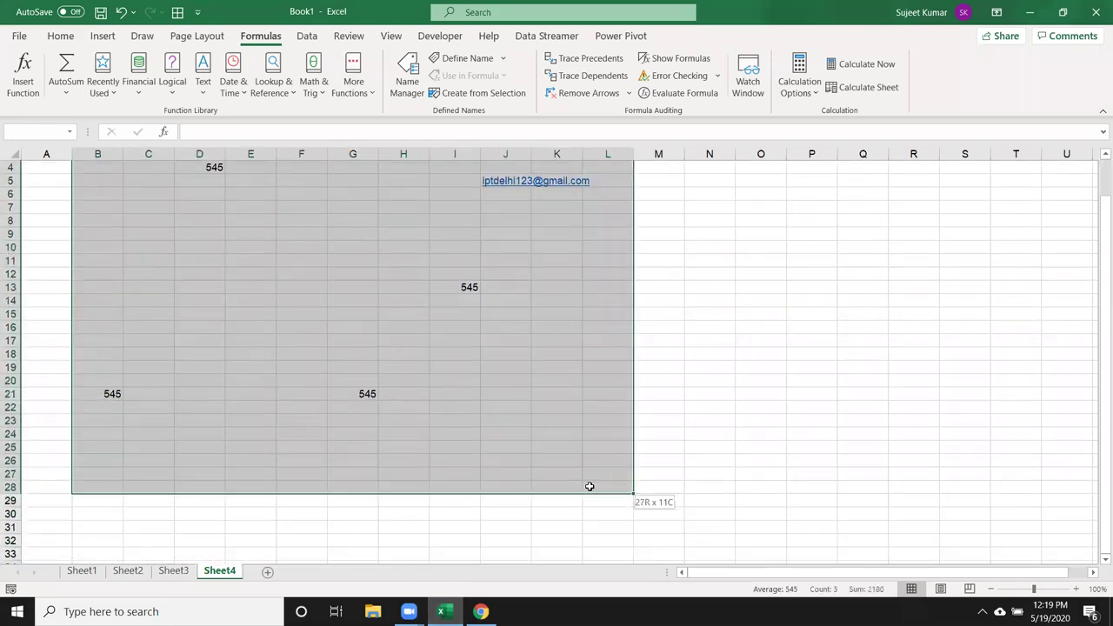
pyautogui.scroll(1, 589, 487)
pyautogui.press('Delete')
pyautogui.hotkey('ctrl', 'Home')
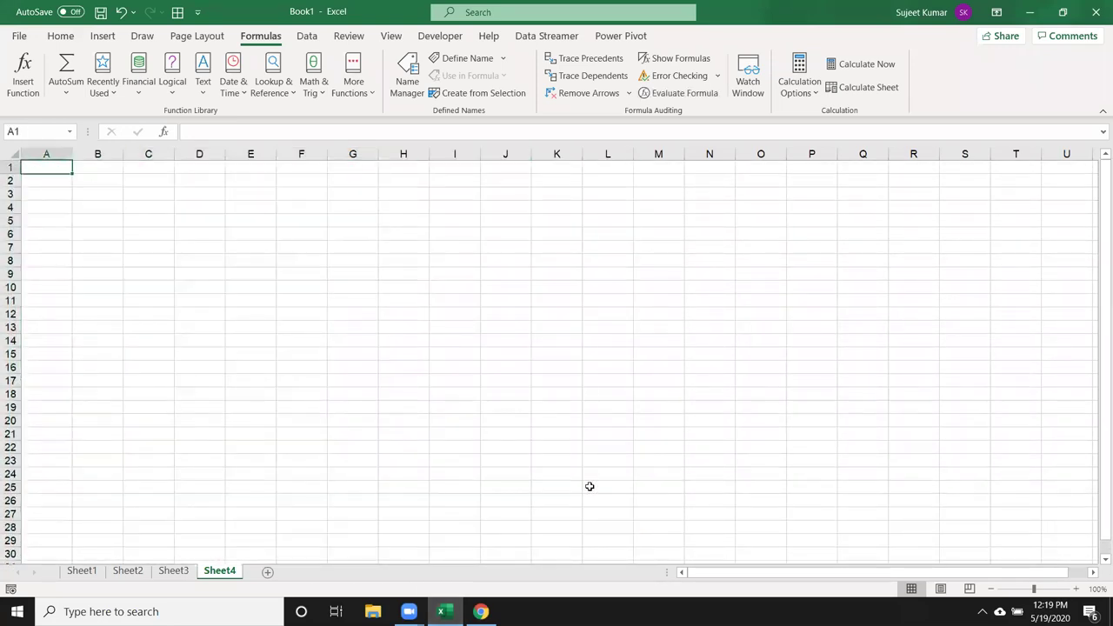
# Enter VBA in A1, Macros in B2, Function in B5 and Userform in B8.
pyautogui.write('VBA')
pyautogui.press('Return')
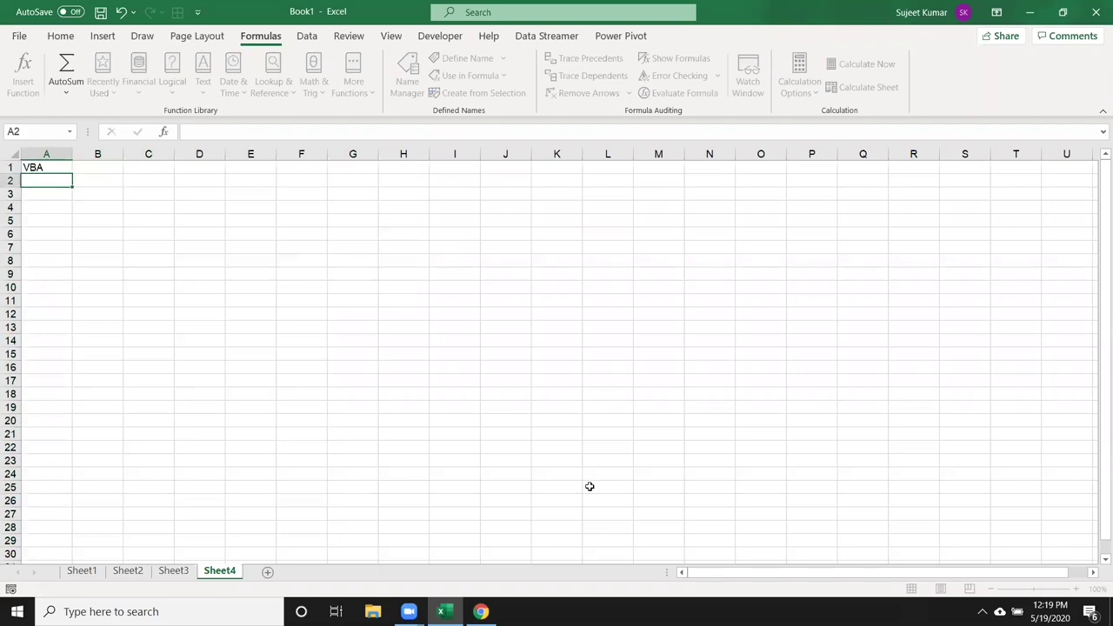
pyautogui.press('Right')
pyautogui.write('Macros')
pyautogui.press('Return')
pyautogui.press('Down')
pyautogui.press('Down')
pyautogui.write('Function')
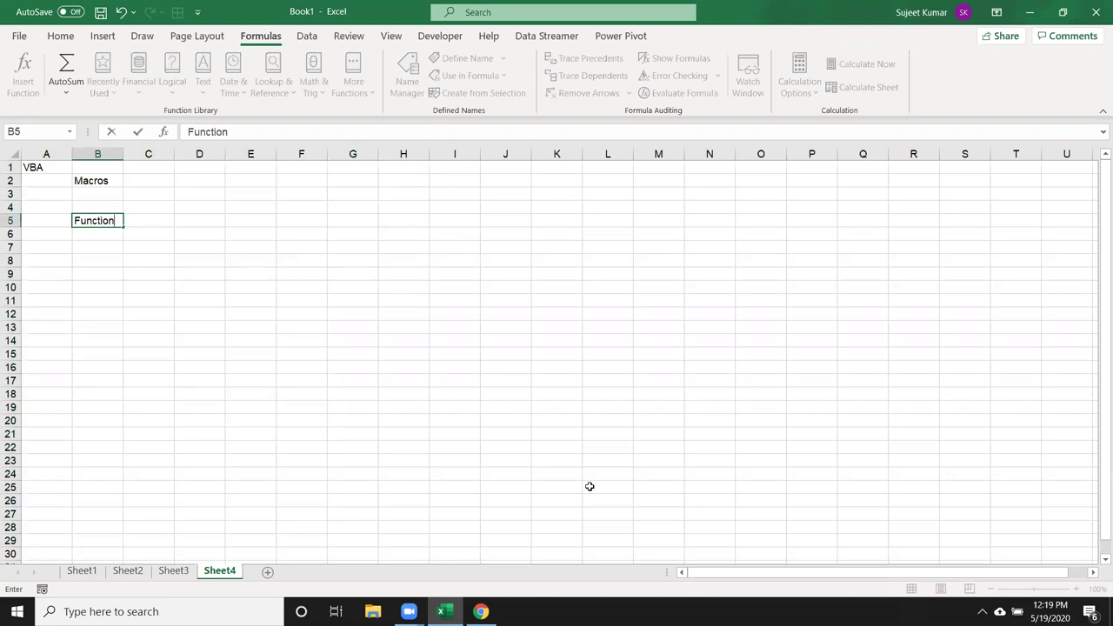
pyautogui.press('Return')
pyautogui.press('Down')
pyautogui.press('Down')
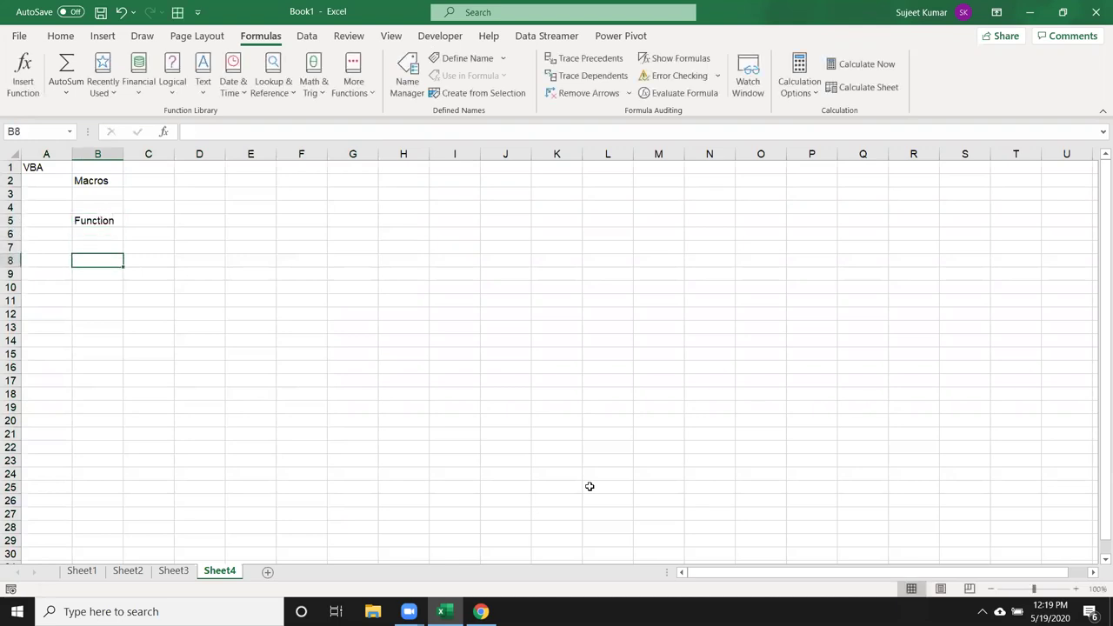
pyautogui.write('Userform')
pyautogui.press('Return')
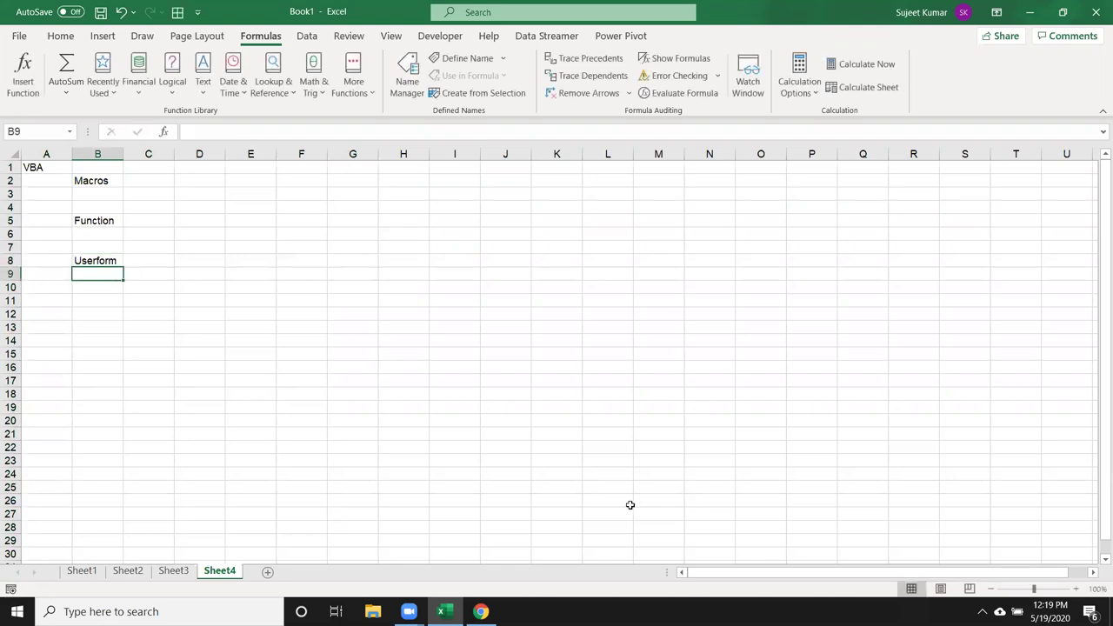
# Show the Developer tab, checking the Customize Ribbon options and the Macro Security settings.
pyautogui.click(352, 193)
pyautogui.click(426, 38)
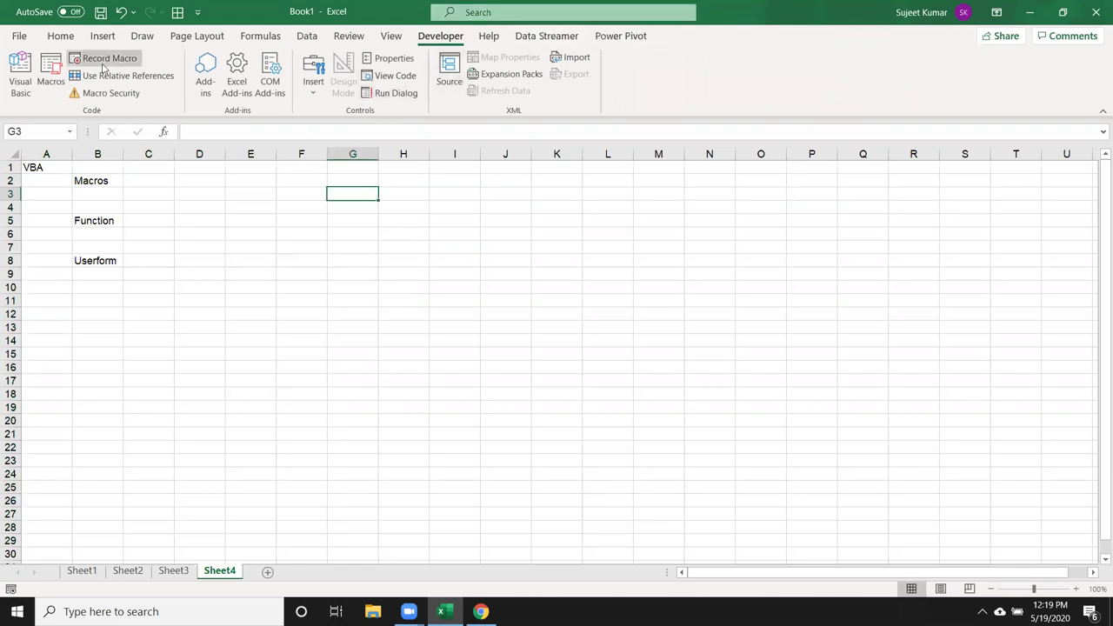
pyautogui.click(19, 36)
pyautogui.click(38, 568)
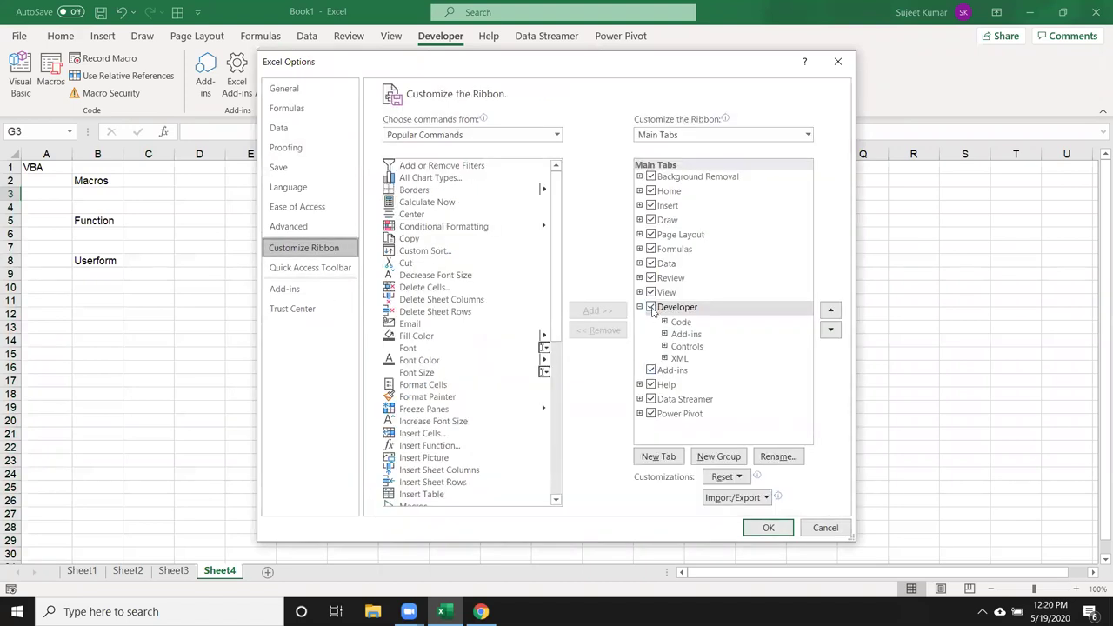
pyautogui.press('Return')
pyautogui.click(227, 246)
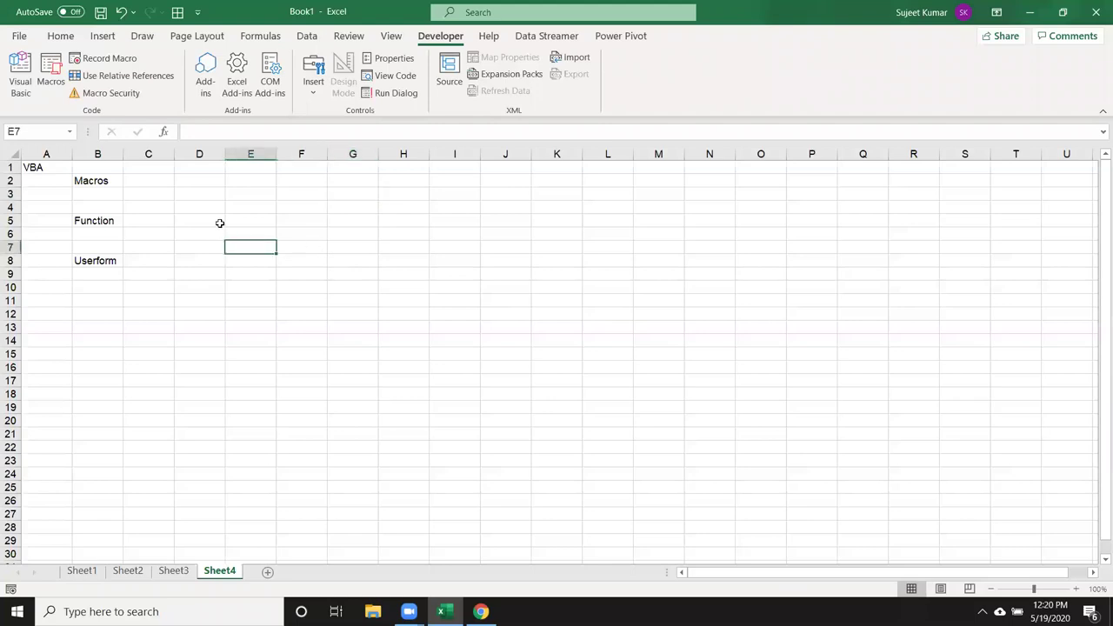
pyautogui.click(111, 93)
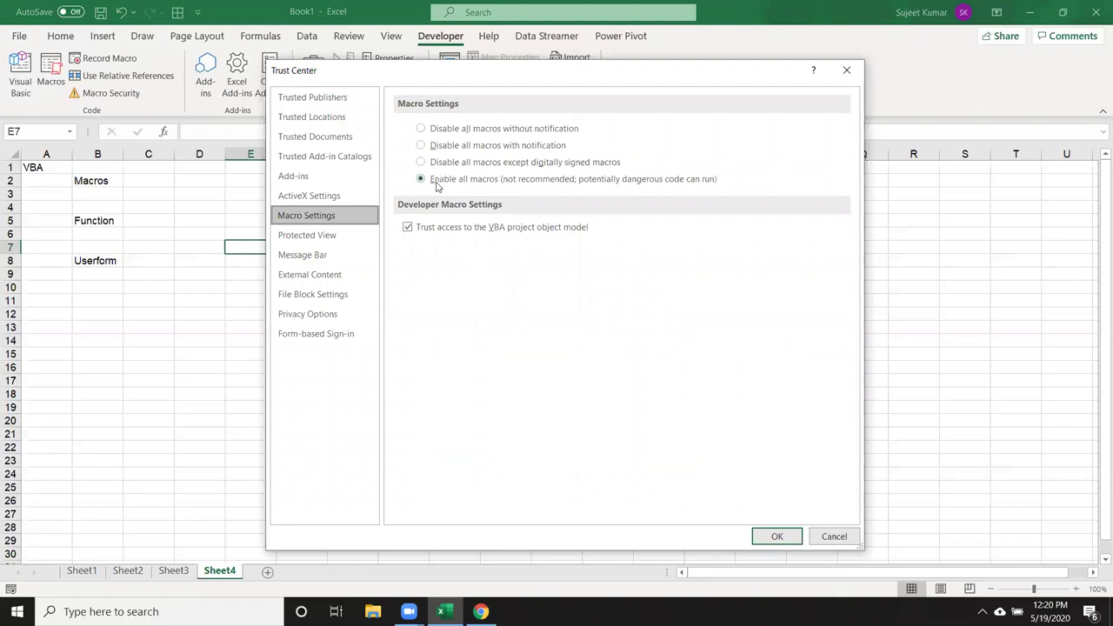
pyautogui.press('Return')
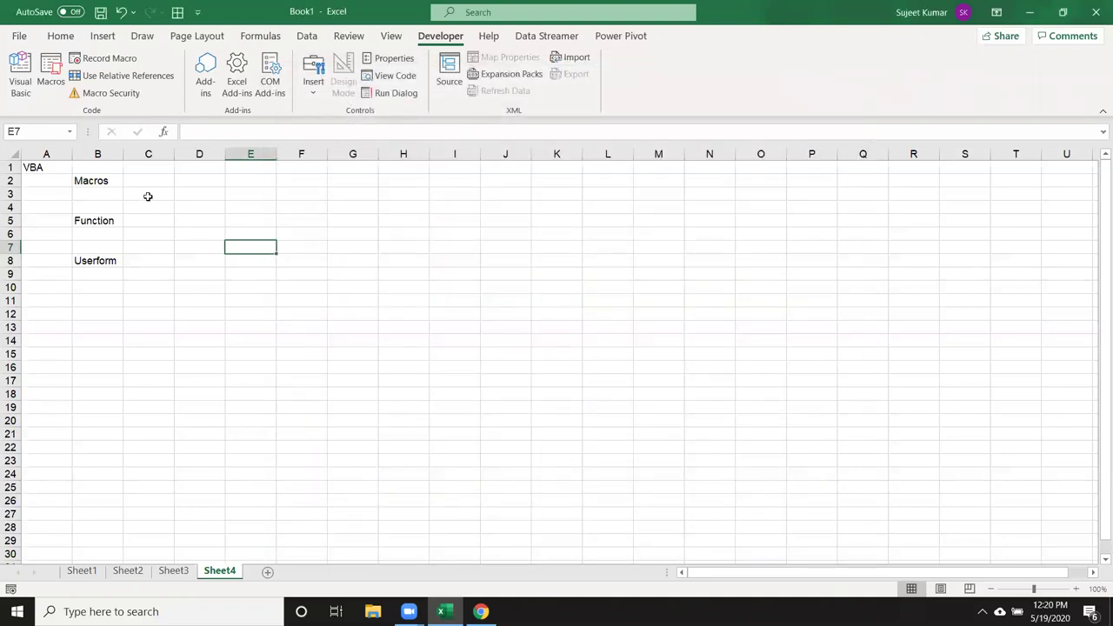
# Choose the Excel Macro-Enabled Workbook (*.xlsm) format in the save prompt without saving.
pyautogui.click(145, 193)
pyautogui.hotkey('ctrl', 's')
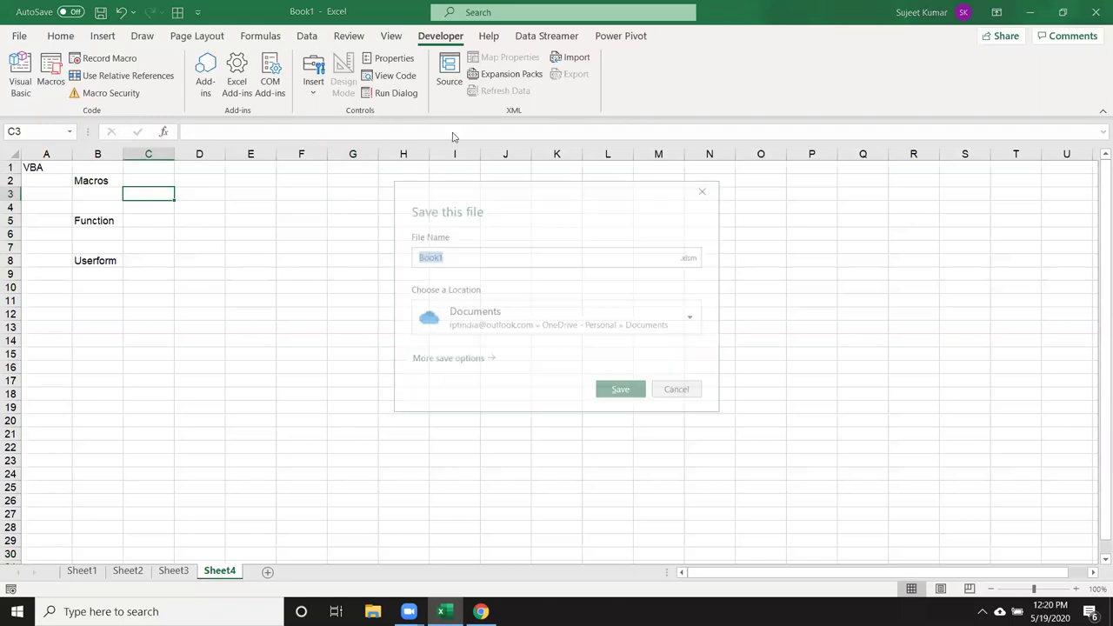
pyautogui.click(696, 263)
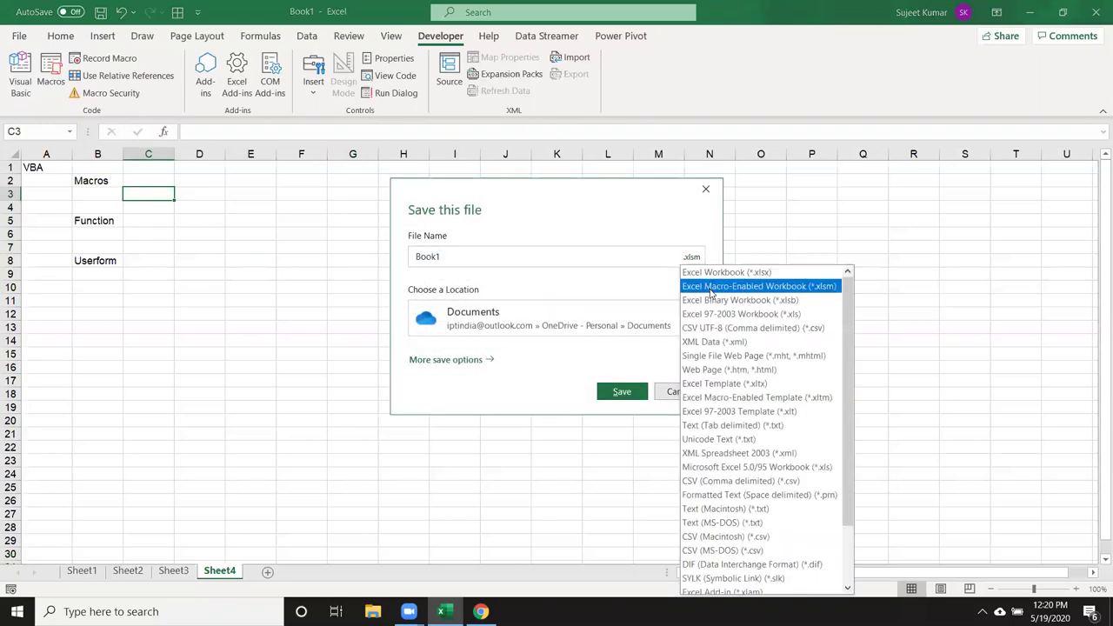
pyautogui.click(706, 190)
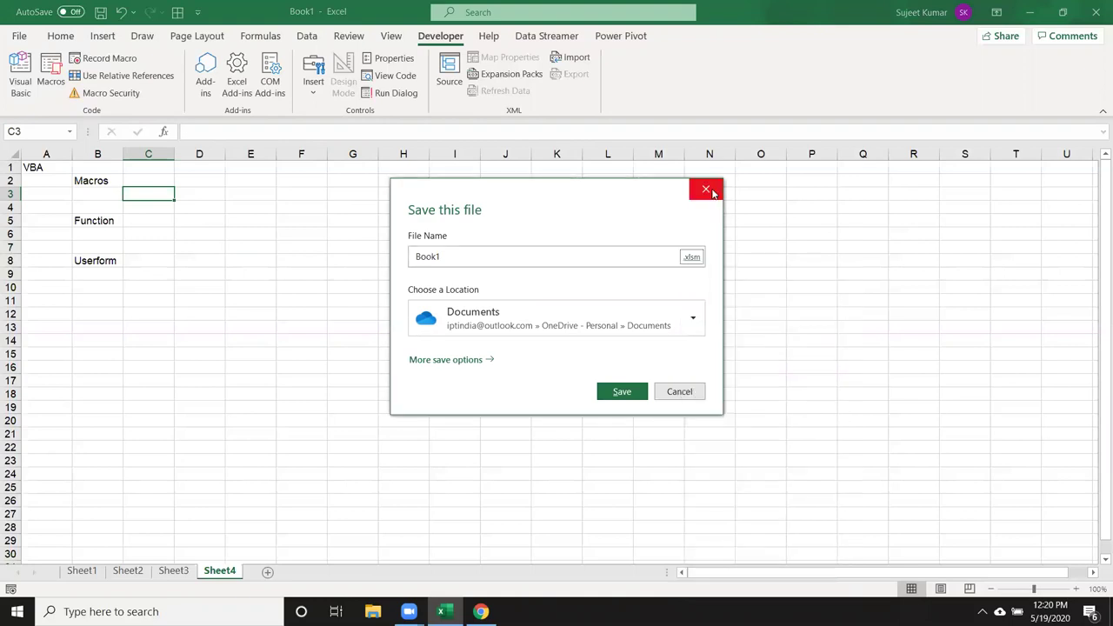
pyautogui.click(706, 188)
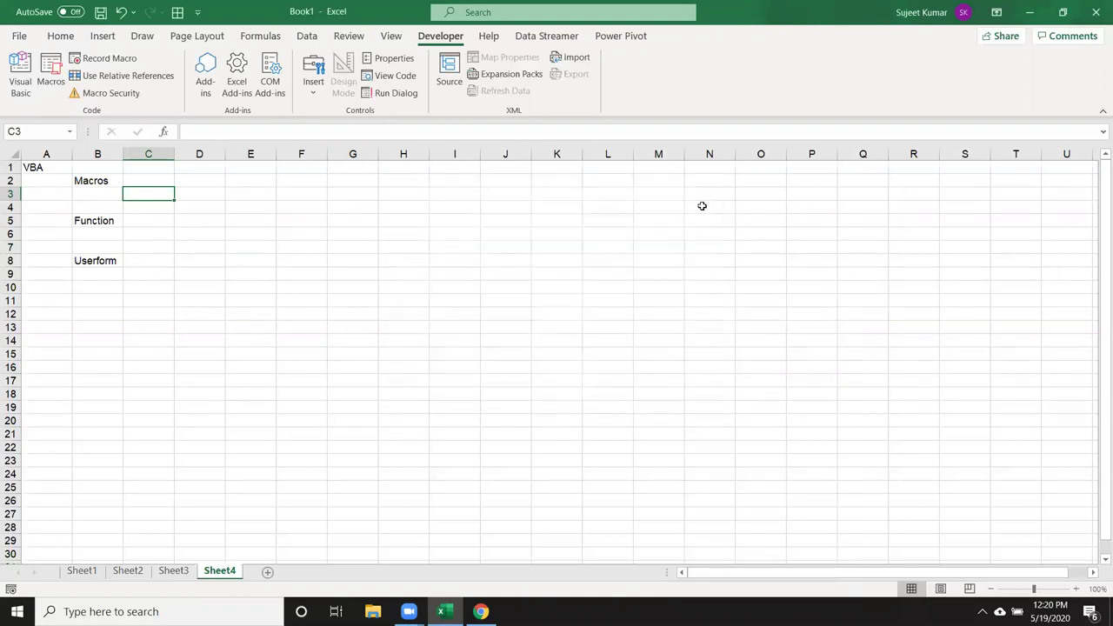
# Open the Visual Basic editor, browse the Sheet1–Sheet4 objects, and open Sheet1's code window.
pyautogui.click(14, 87)
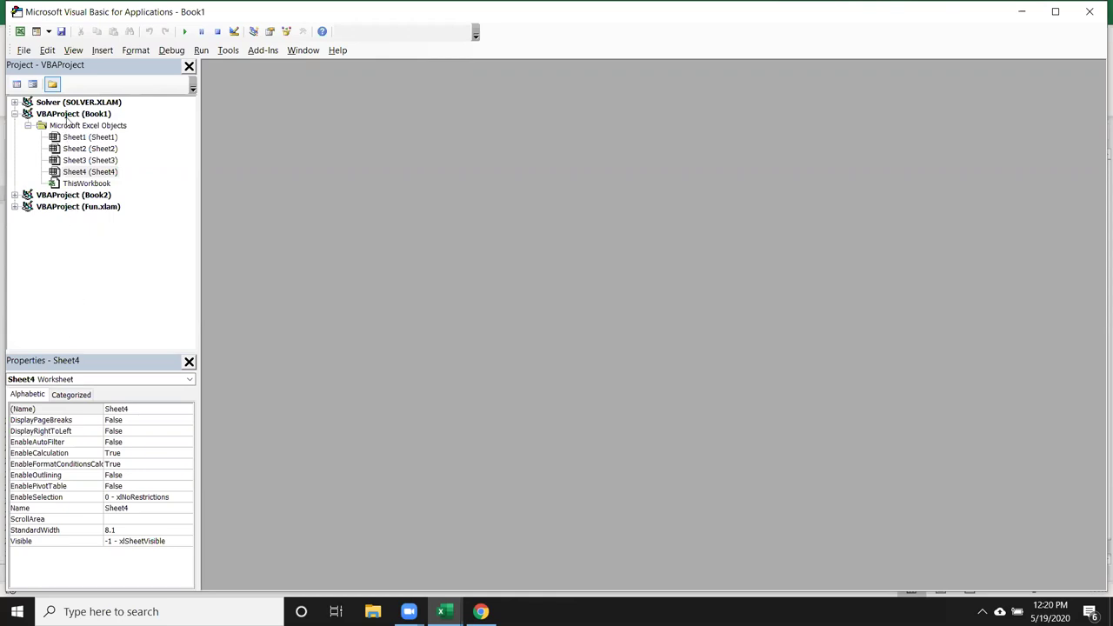
pyautogui.click(437, 607)
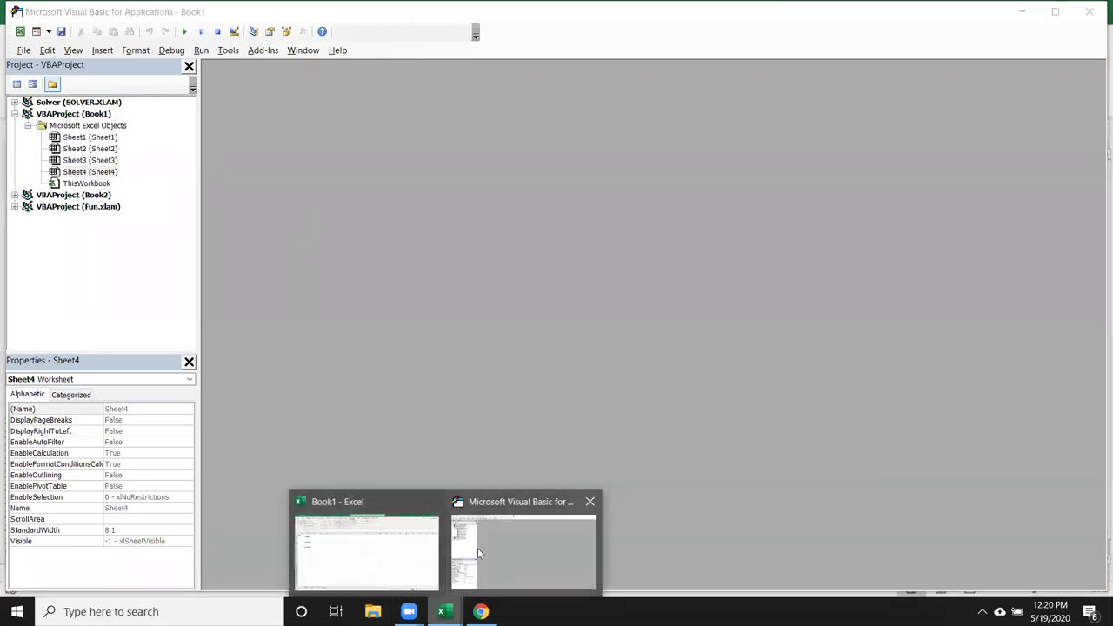
pyautogui.click(84, 291)
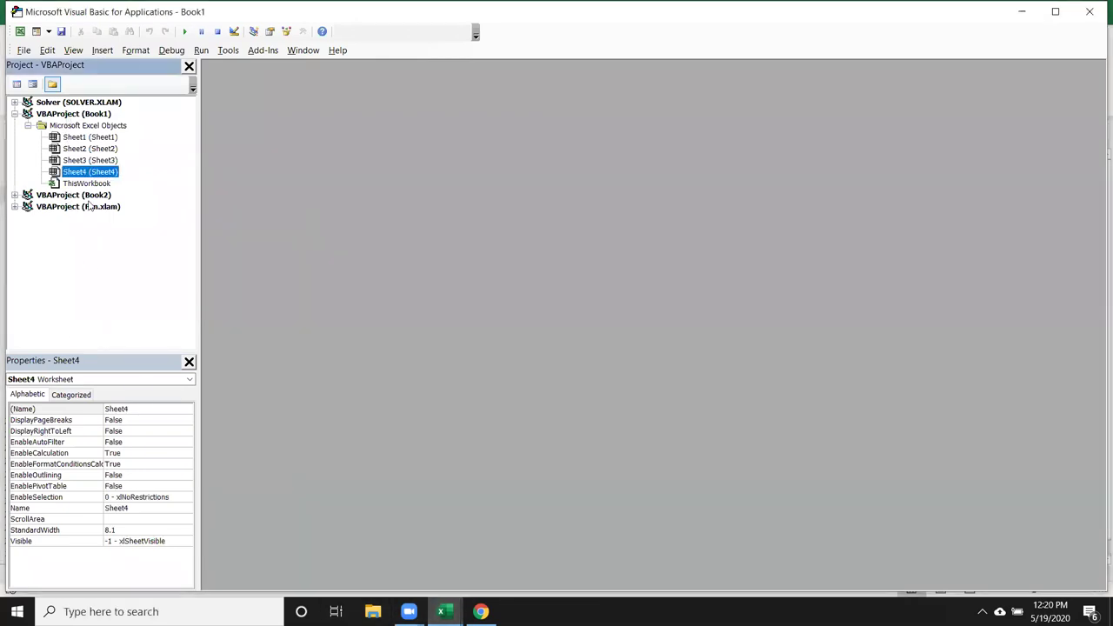
pyautogui.click(83, 139)
pyautogui.click(80, 162)
pyautogui.click(80, 173)
pyautogui.click(80, 150)
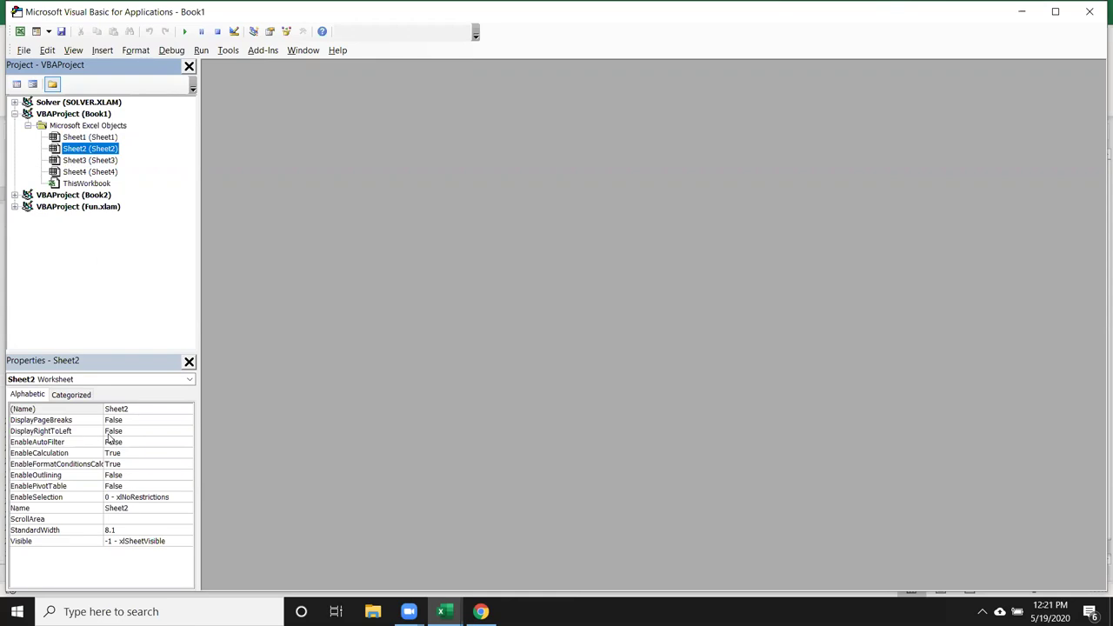
pyautogui.click(93, 138)
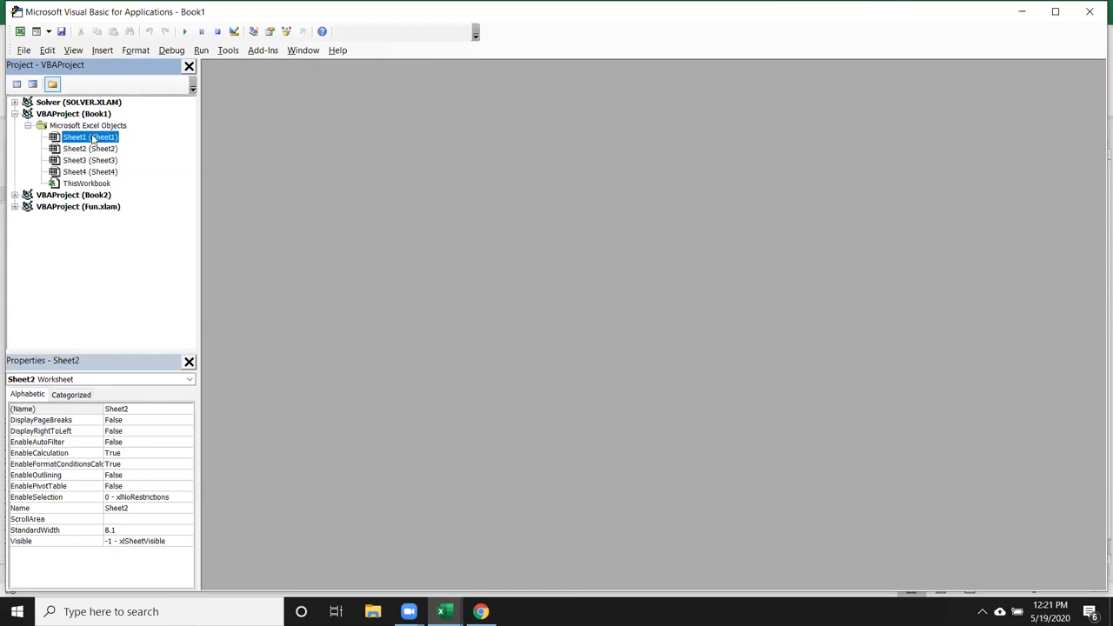
pyautogui.doubleClick(93, 138)
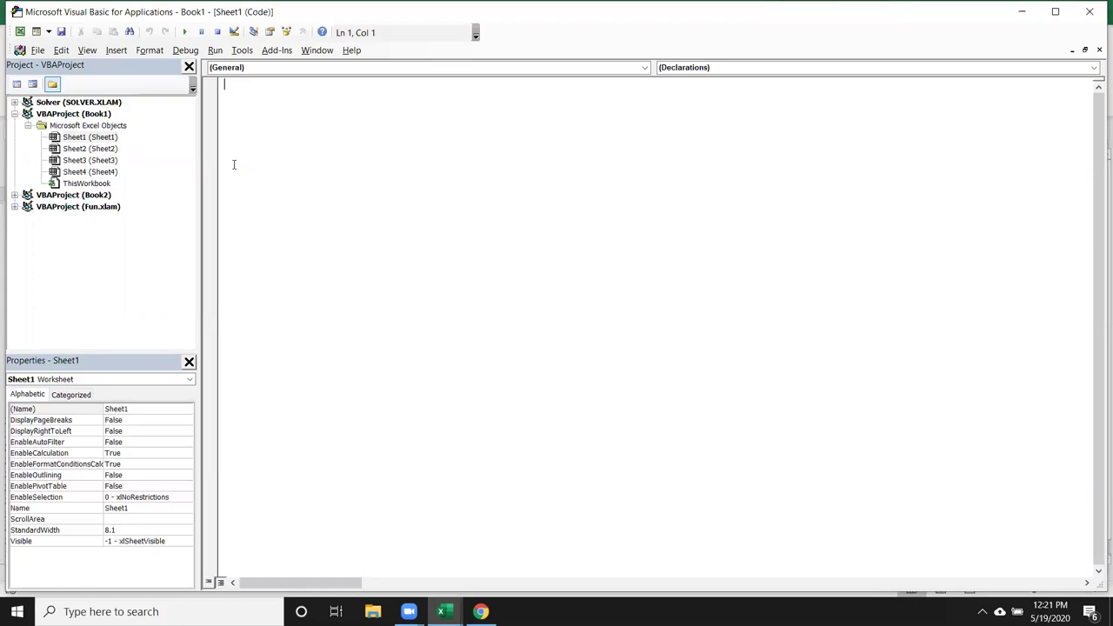
pyautogui.hotkey('alt', 'a')
# Insert a new Module1 and declare an empty Sub test_Today() procedure.
pyautogui.click(110, 52)
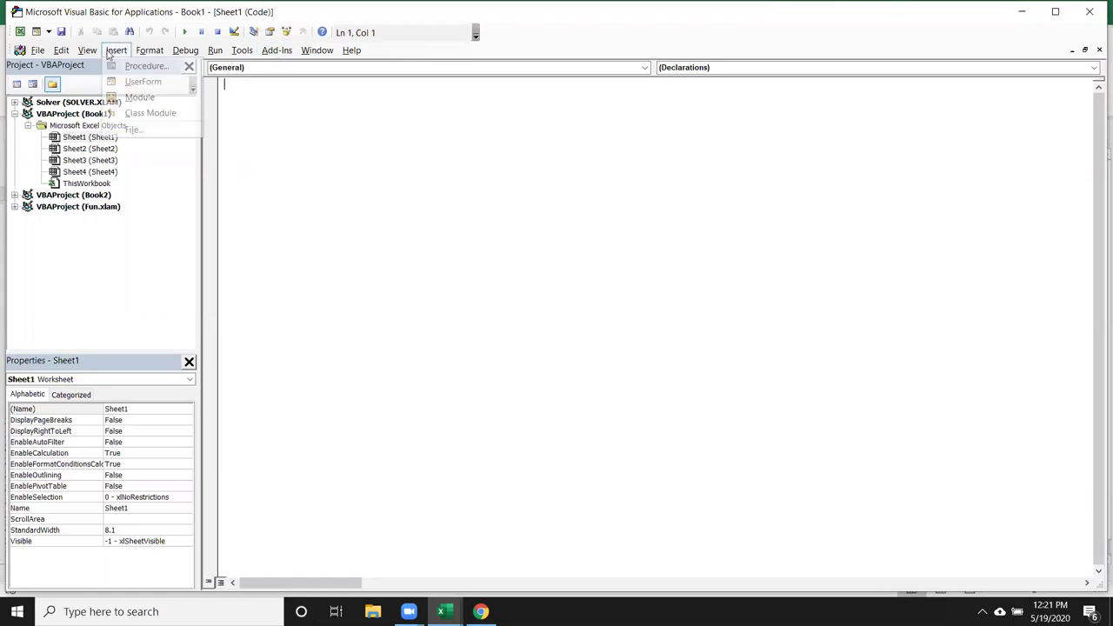
pyautogui.click(139, 97)
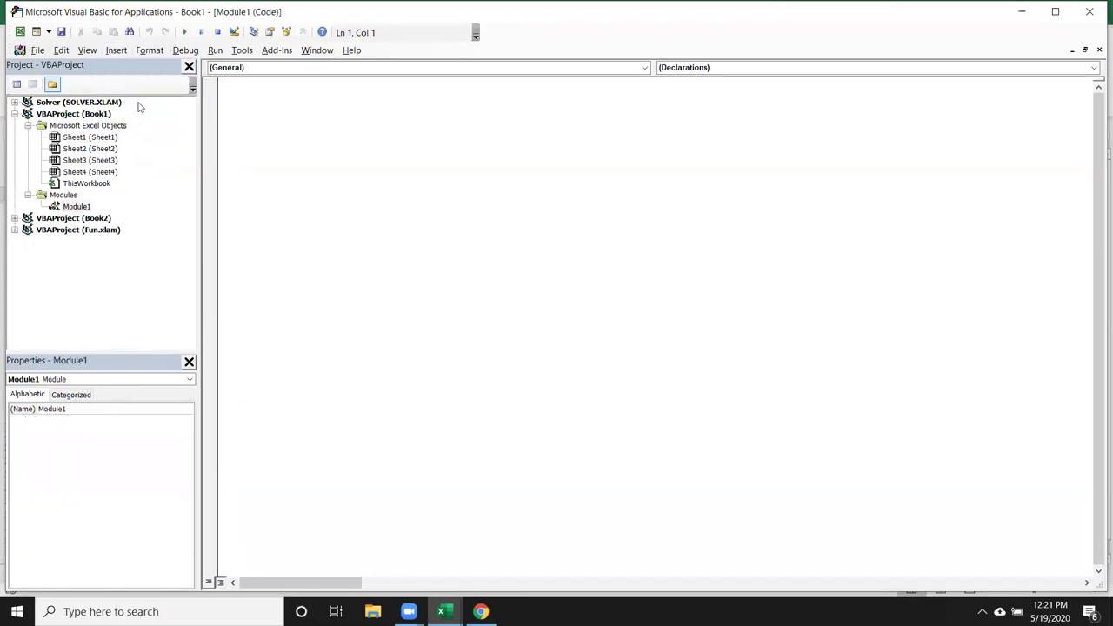
pyautogui.write('sub')
pyautogui.write('test')
pyautogui.press('BackSpace')
pyautogui.write('*')
pyautogui.press('BackSpace')
pyautogui.write('*')
pyautogui.press('BackSpace')
pyautogui.write('_Today()')
pyautogui.press('Return')
pyautogui.press('Return')
pyautogui.press('Return')
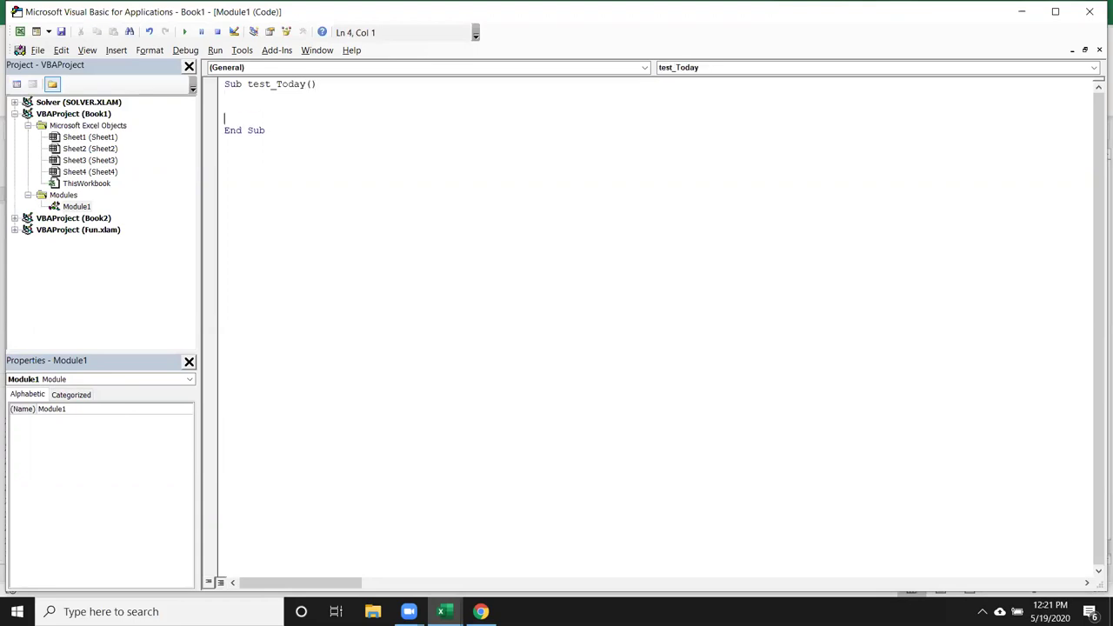
# Rename the test_Today procedure to Raj1.
pyautogui.click(305, 85)
pyautogui.moveTo(306, 85); pyautogui.dragTo(248, 84)
pyautogui.write('Ran')
pyautogui.write('1')
pyautogui.click(296, 96)
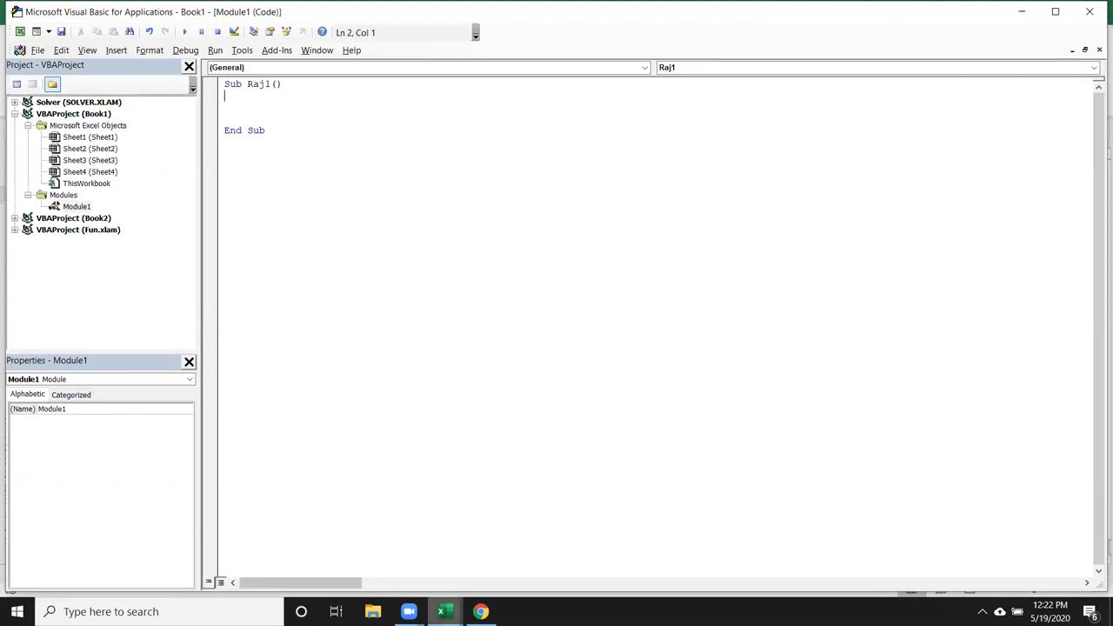
pyautogui.click(391, 577)
pyautogui.click(390, 576)
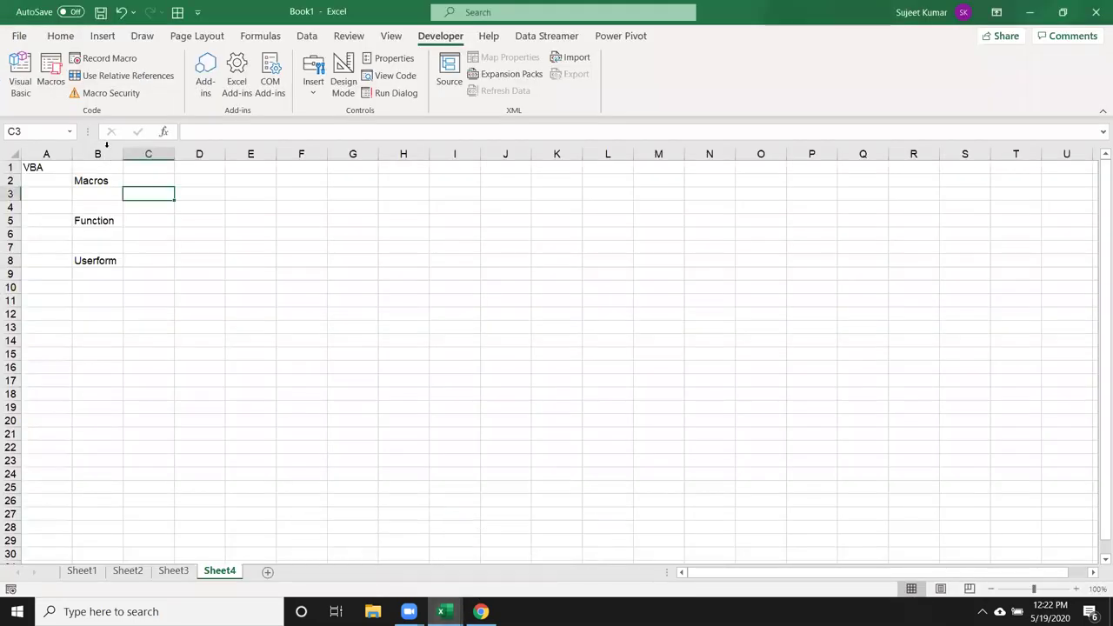
pyautogui.click(50, 74)
pyautogui.write('Raj1')
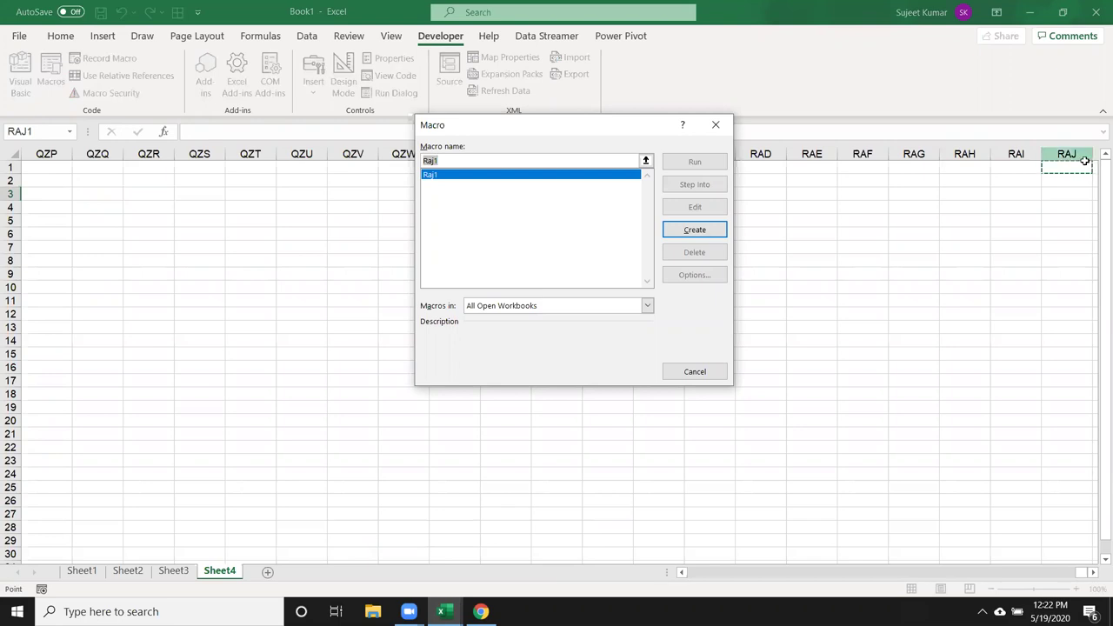
pyautogui.click(715, 124)
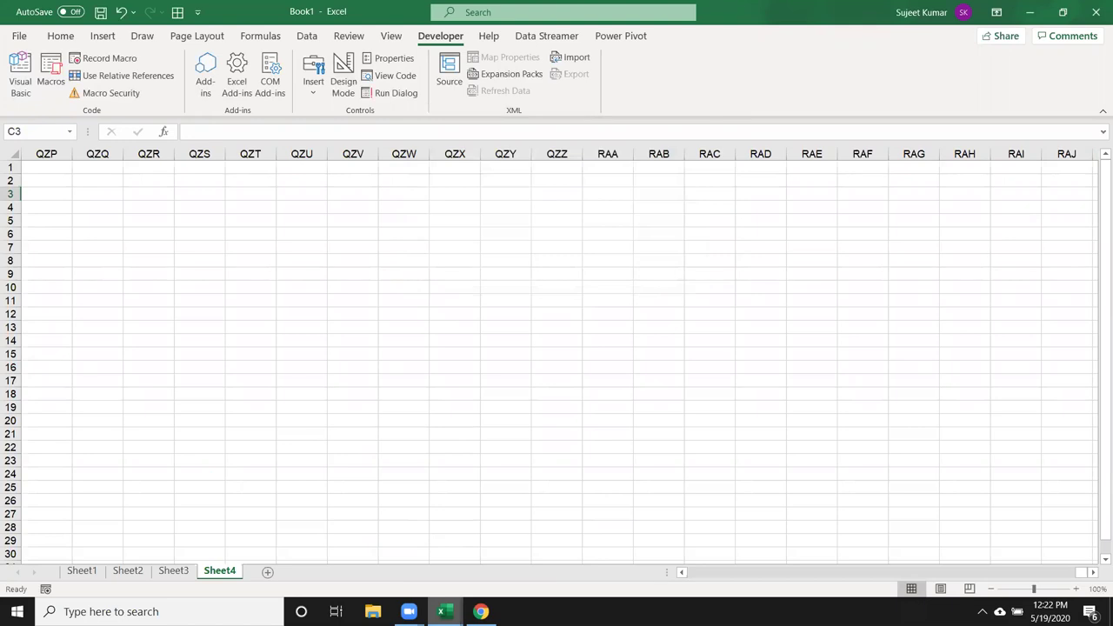
pyautogui.moveTo(442, 611)
pyautogui.click(499, 490)
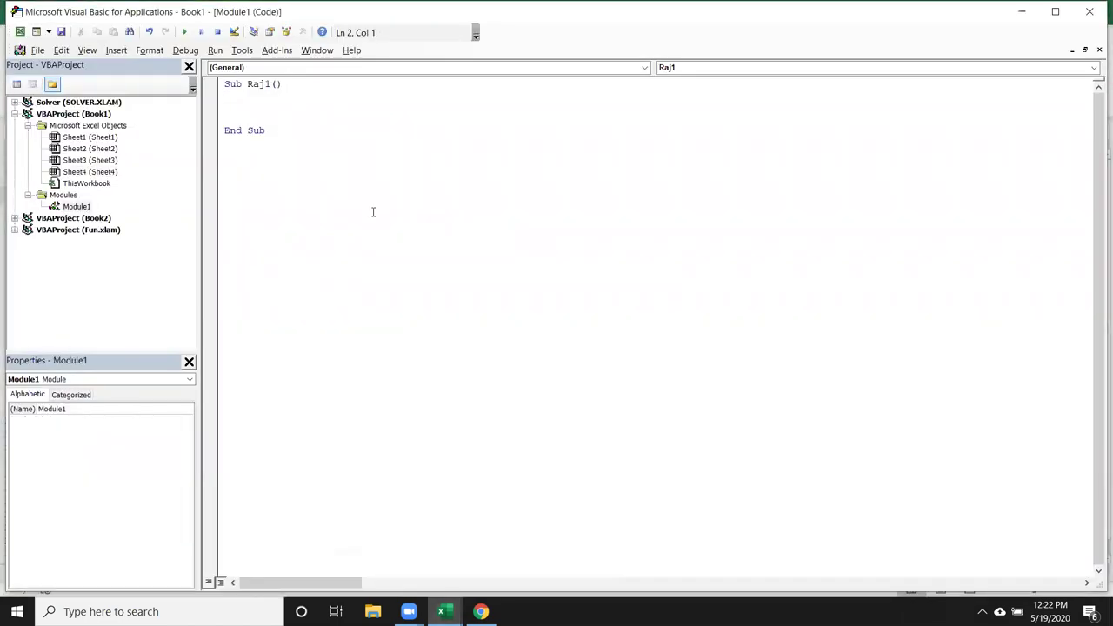
# Write Application, Workbooks, Sheets and Range on separate lines inside Raj1.
pyautogui.press('Return')
pyautogui.click(225, 96)
pyautogui.write('Application')
pyautogui.press('Return')
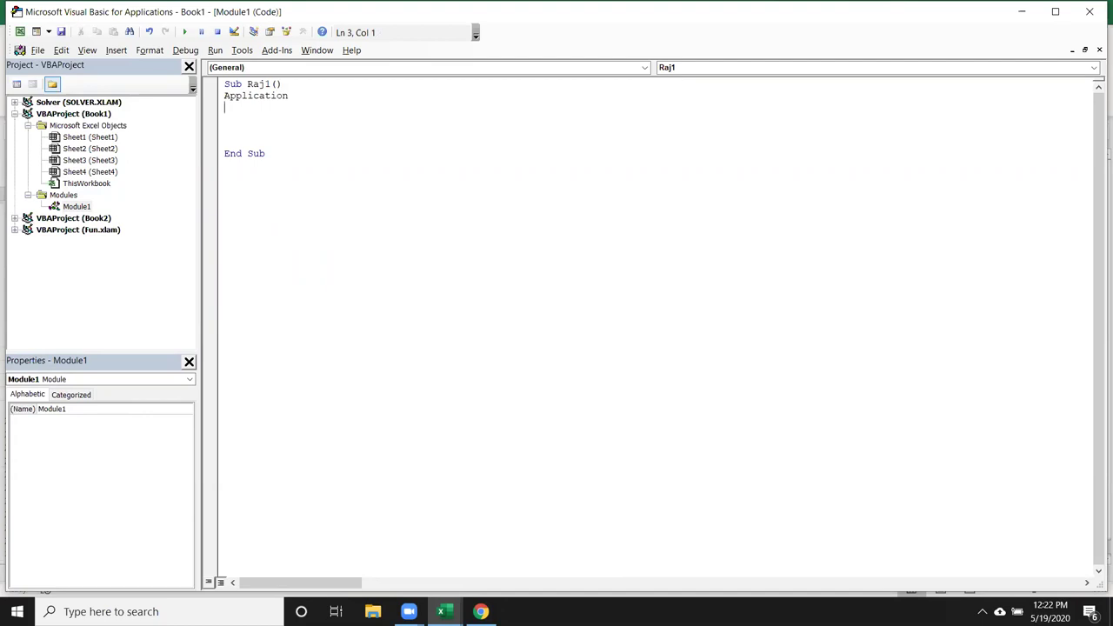
pyautogui.press('Down')
pyautogui.write('workbooks')
pyautogui.press('Return')
pyautogui.write('sheets')
pyautogui.press('Return')
pyautogui.write('range')
pyautogui.press('Down')
pyautogui.press('Delete')
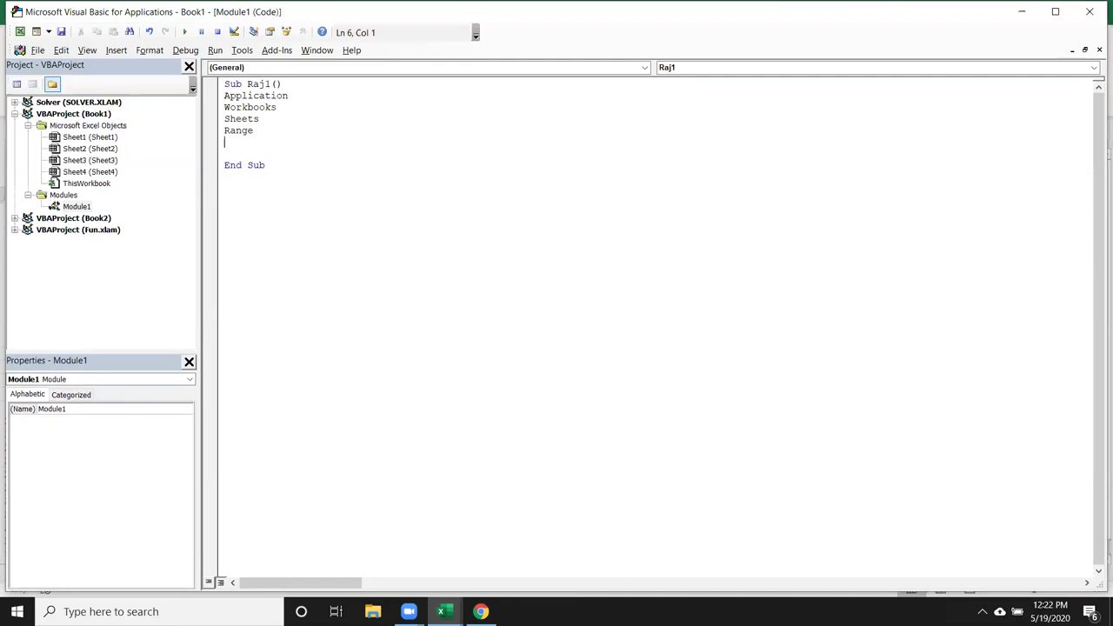
# Highlight the Workbooks–Range lines, then declare an empty Sub rr() below End Sub.
pyautogui.moveTo(225, 95)
pyautogui.mouseDown()
pyautogui.moveTo(287, 101)
pyautogui.moveTo(224, 142)
pyautogui.mouseUp()
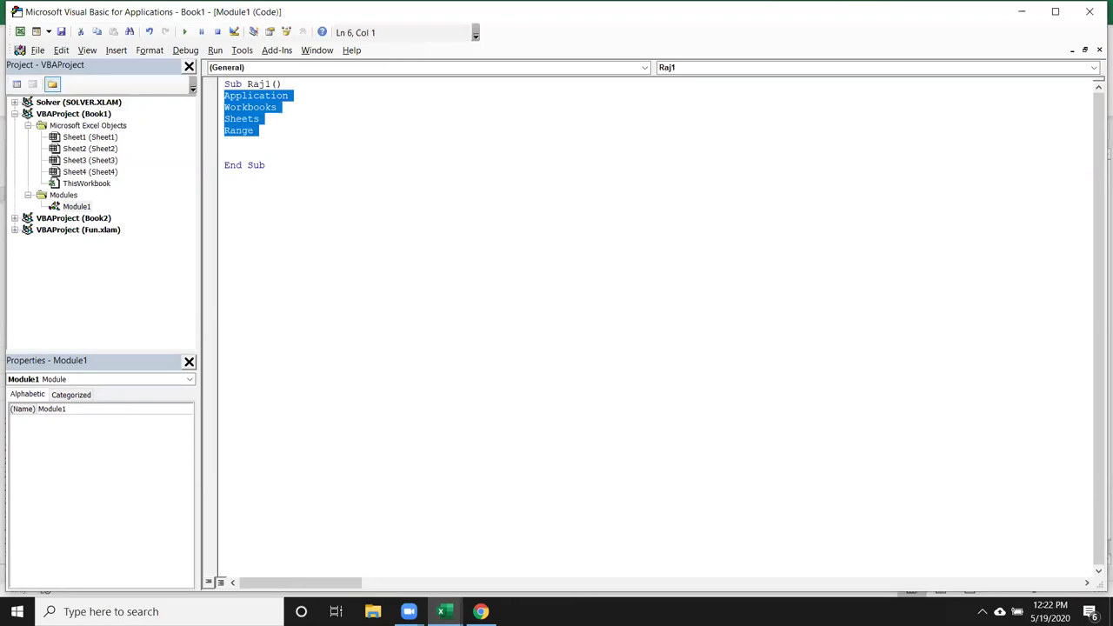
pyautogui.click(224, 142)
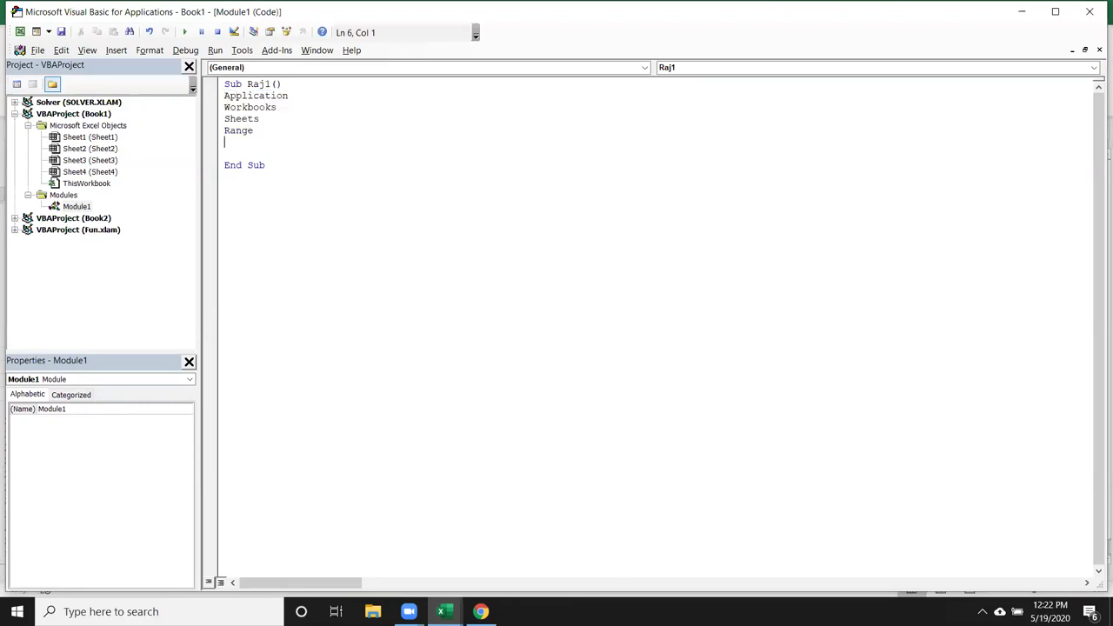
pyautogui.press('Up')
pyautogui.press('Up')
pyautogui.press('Up')
pyautogui.hotkey('shift', 'Down')
pyautogui.hotkey('shift', 'Down')
pyautogui.hotkey('shift', 'Down')
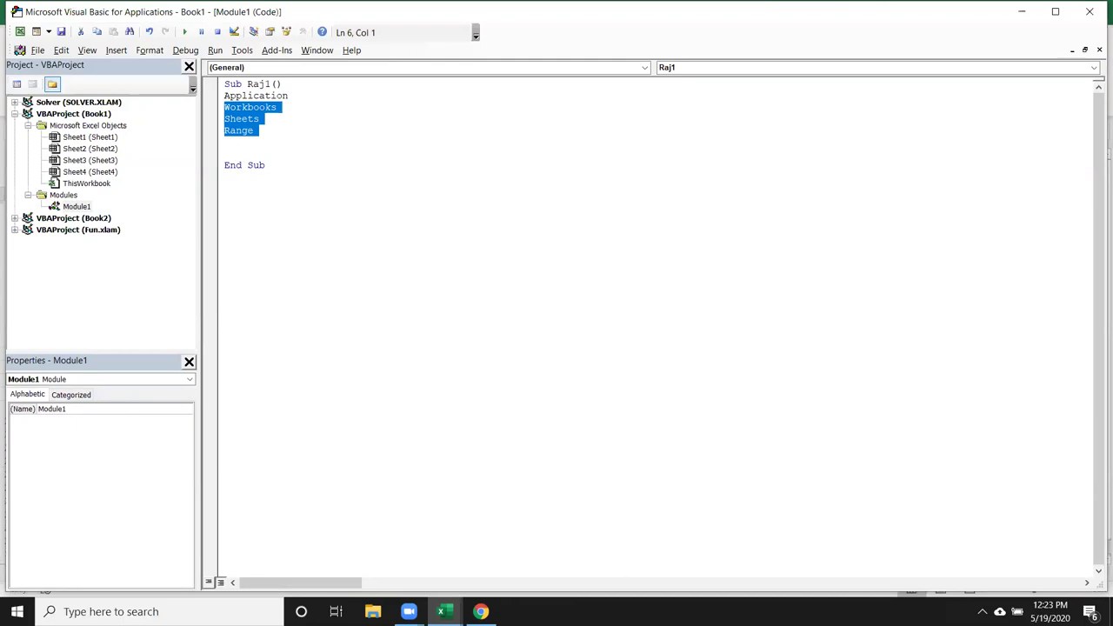
pyautogui.click(225, 142)
pyautogui.press('Down')
pyautogui.press('Down')
pyautogui.press('Down')
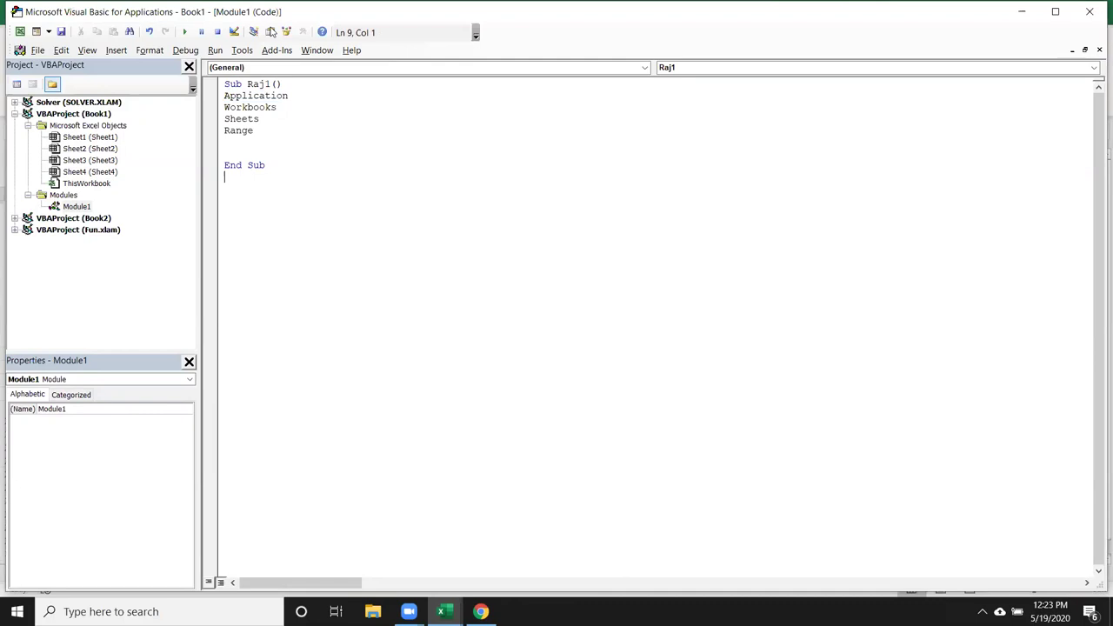
pyautogui.press('Return')
pyautogui.write('sub rr')
pyautogui.press('BackSpace')
pyautogui.press('BackSpace')
pyautogui.write('rr()')
pyautogui.press('Return')
pyautogui.press('Return')
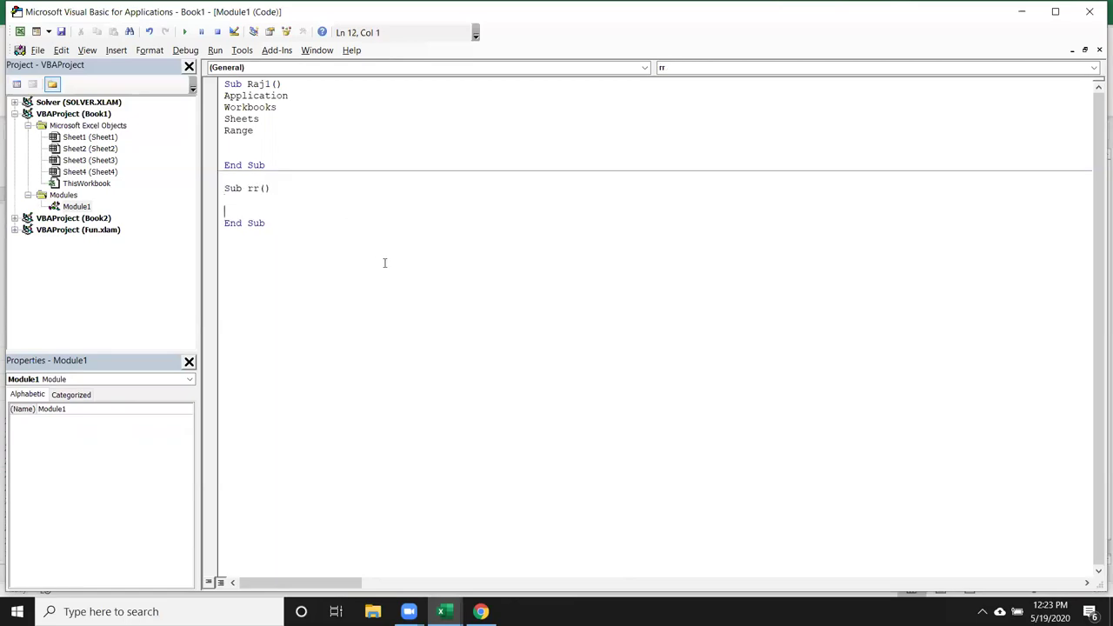
# Glance at Sheet4 in Excel, returning to its top-left cell, then come back to the code.
pyautogui.hotkey('alt', 'F11')
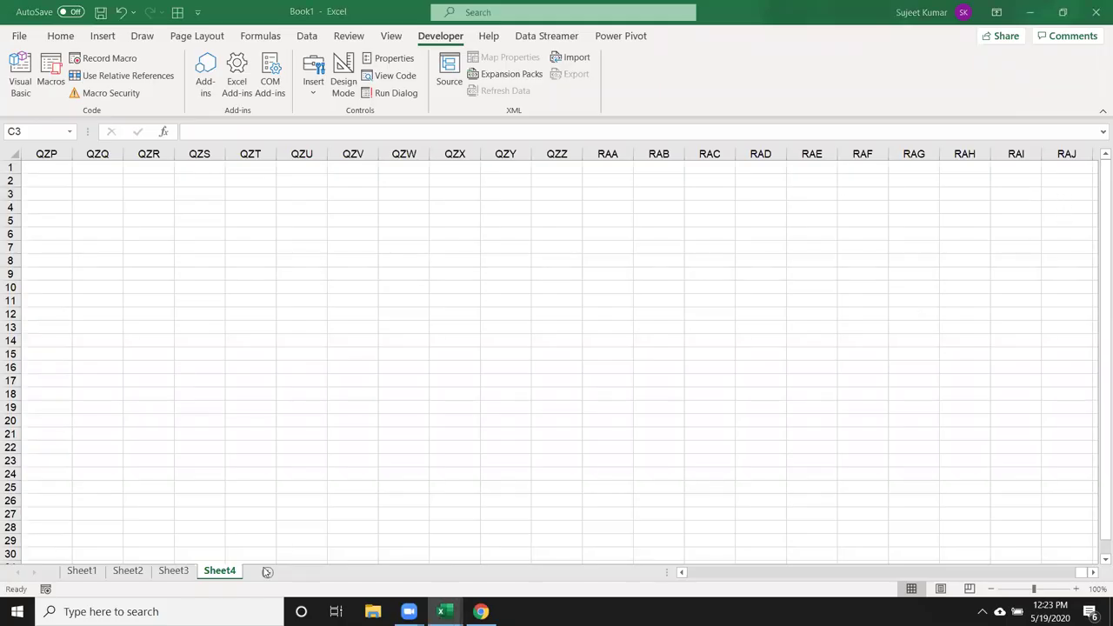
pyautogui.click(161, 196)
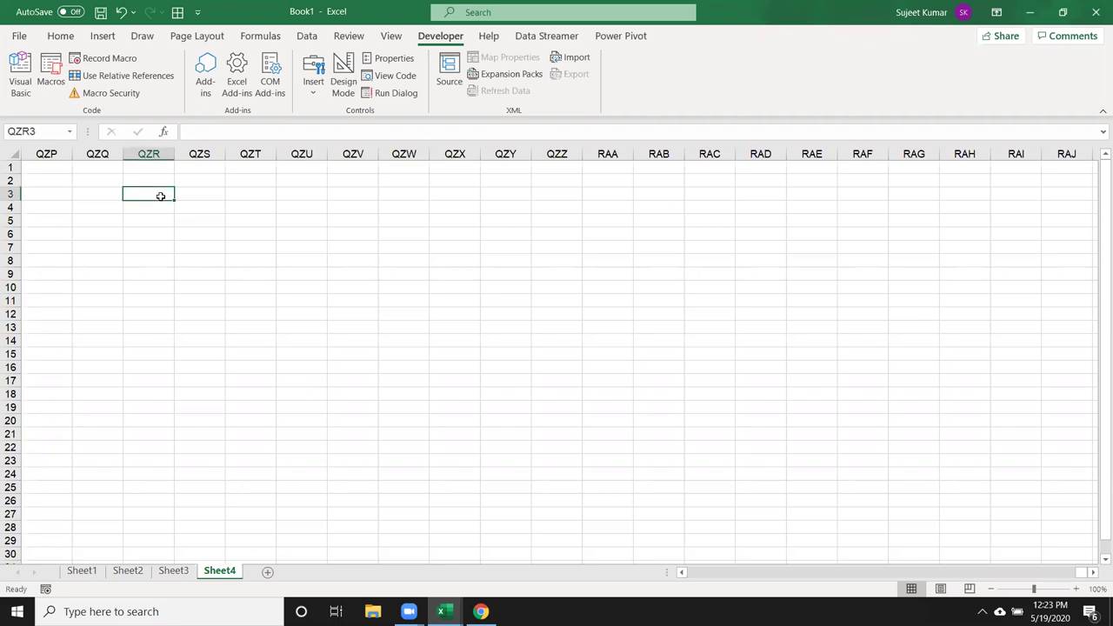
pyautogui.press('Home')
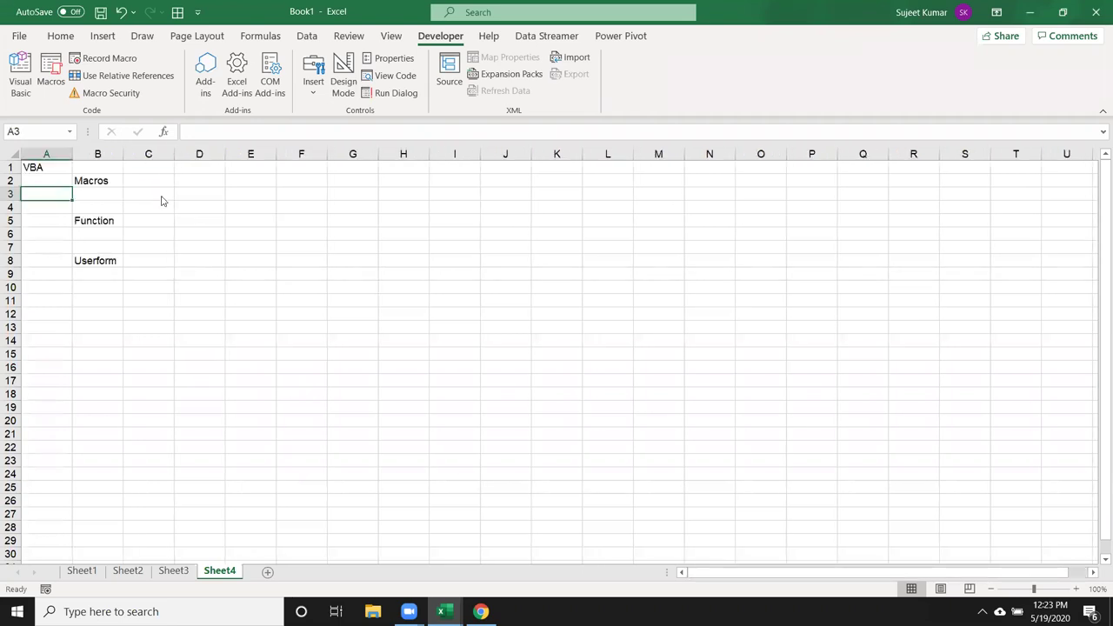
pyautogui.hotkey('alt', 'Tab')
pyautogui.hotkey('alt', 'Tab')
# Write Sheets.Add as the first statement inside rr.
pyautogui.press('Up')
pyautogui.write('sheets.ad')
pyautogui.press('Tab')
pyautogui.press('Return')
pyautogui.press('Up')
pyautogui.hotkey('shift', 'Right')
pyautogui.hotkey('shift', 'Right')
pyautogui.hotkey('shift', 'Right')
pyautogui.hotkey('shift', 'Right')
pyautogui.hotkey('shift', 'Right')
pyautogui.hotkey('shift', 'Right')
pyautogui.press('Up')
pyautogui.press('Up')
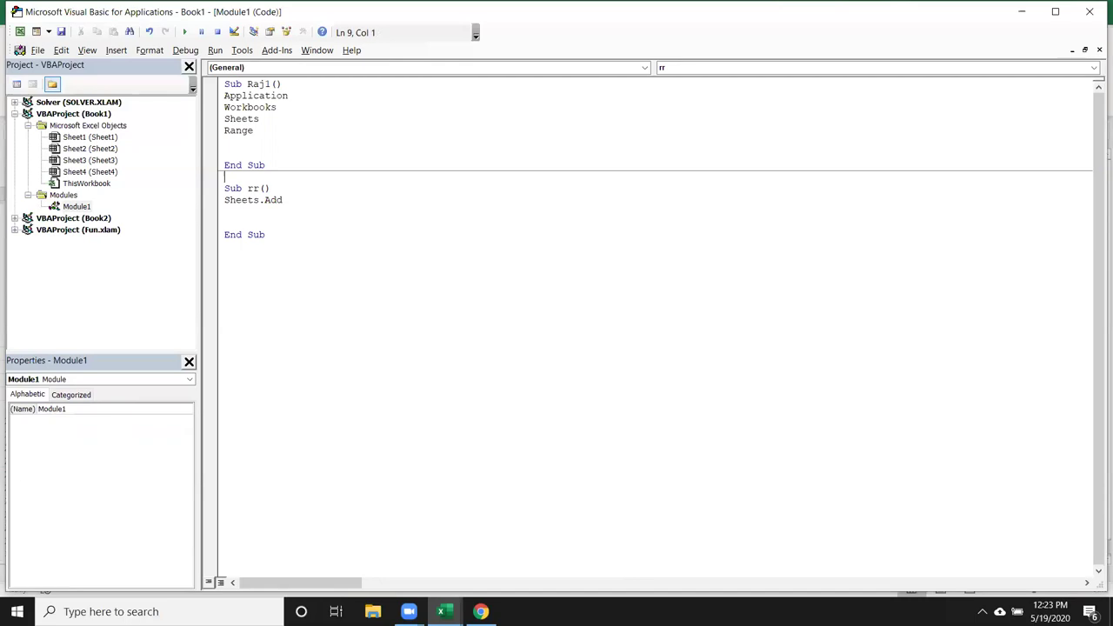
pyautogui.moveTo(253, 96)
pyautogui.mouseDown()
pyautogui.moveTo(253, 131)
pyautogui.moveTo(241, 120)
pyautogui.mouseUp()
pyautogui.click(253, 131)
pyautogui.press('Down')
pyautogui.press('Down')
pyautogui.press('Down')
pyautogui.press('Down')
pyautogui.press('Down')
pyautogui.press('Down')
# Toggle a breakpoint on the Sheets.Add line and add a blank line beneath it.
pyautogui.doubleClick(251, 203)
pyautogui.doubleClick(273, 201)
pyautogui.doubleClick(244, 203)
pyautogui.doubleClick(276, 201)
pyautogui.click(212, 201)
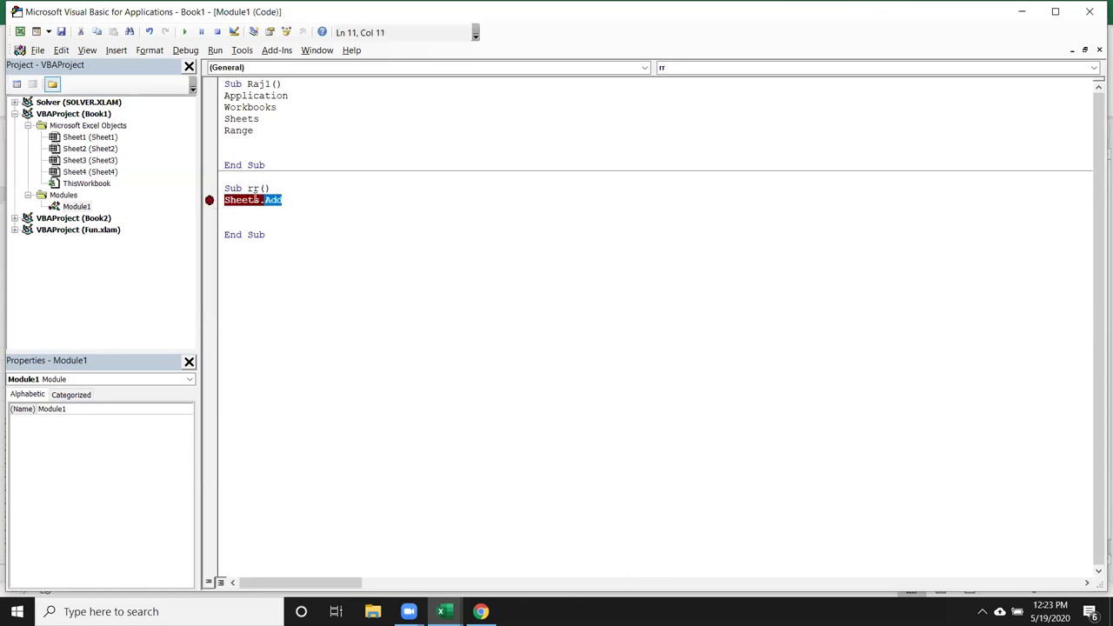
pyautogui.click(212, 201)
pyautogui.click(252, 224)
pyautogui.click(256, 213)
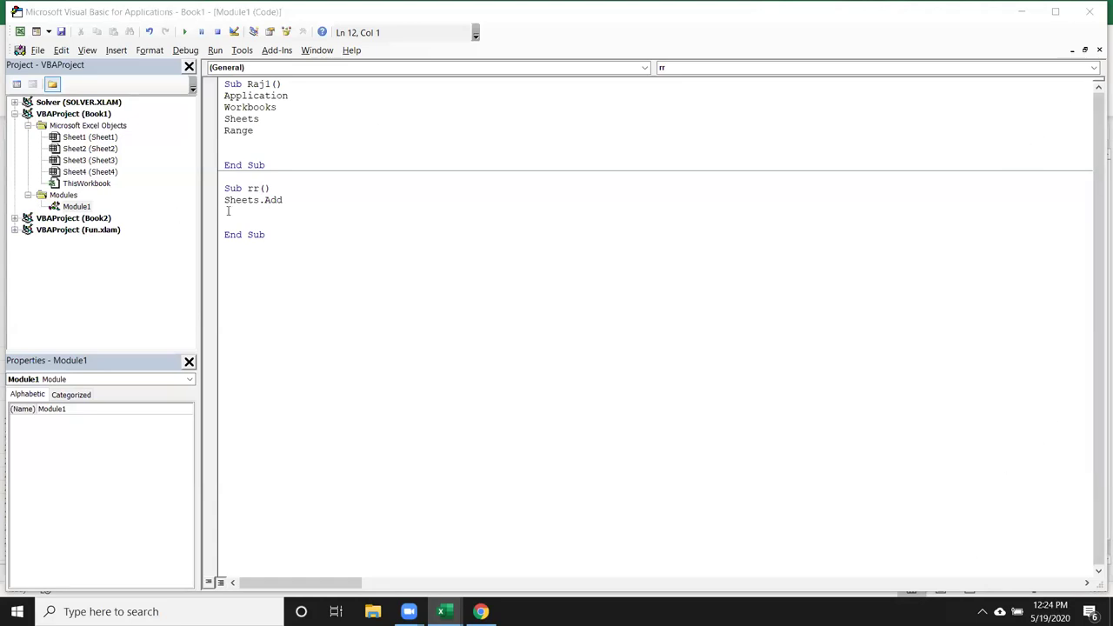
pyautogui.click(442, 209)
pyautogui.press('Return')
pyautogui.press('Up')
pyautogui.press('Up')
pyautogui.hotkey('shift', 'End')
pyautogui.press('Down')
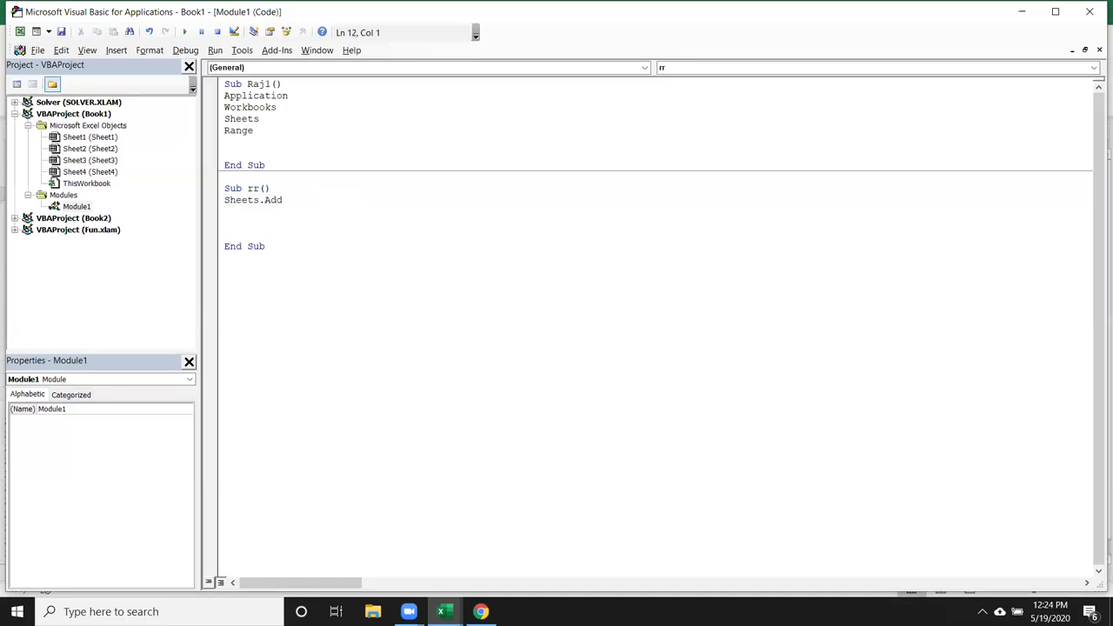
pyautogui.hotkey('alt', 'Tab')
pyautogui.hotkey('alt', 'Tab')
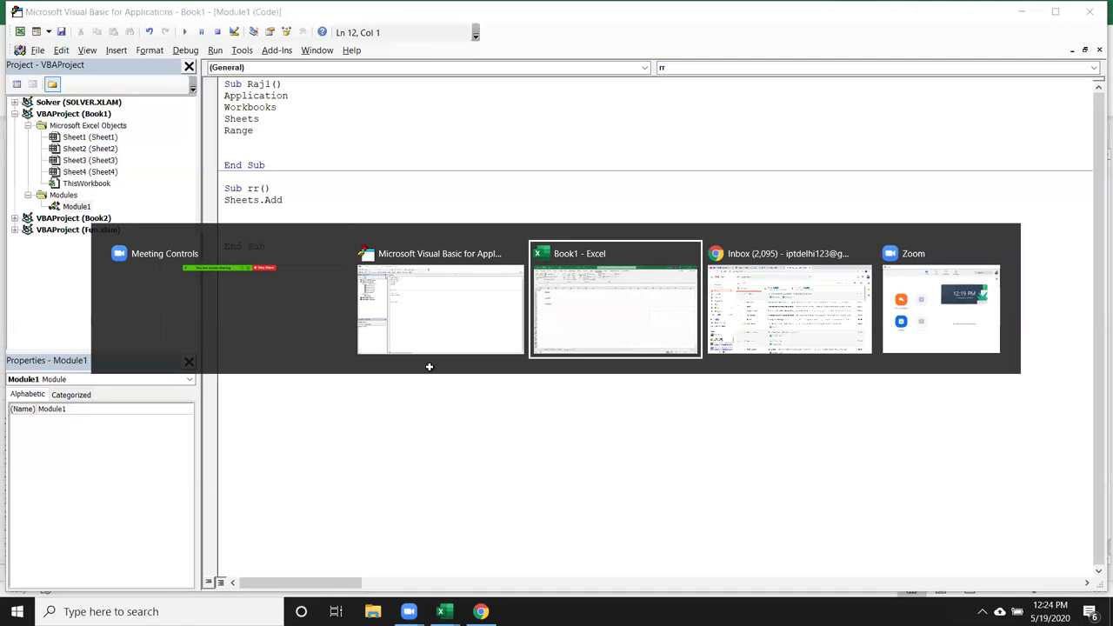
# Insert a new Sheet5 after Sheet4 and rename its tab to Data.
pyautogui.click(268, 571)
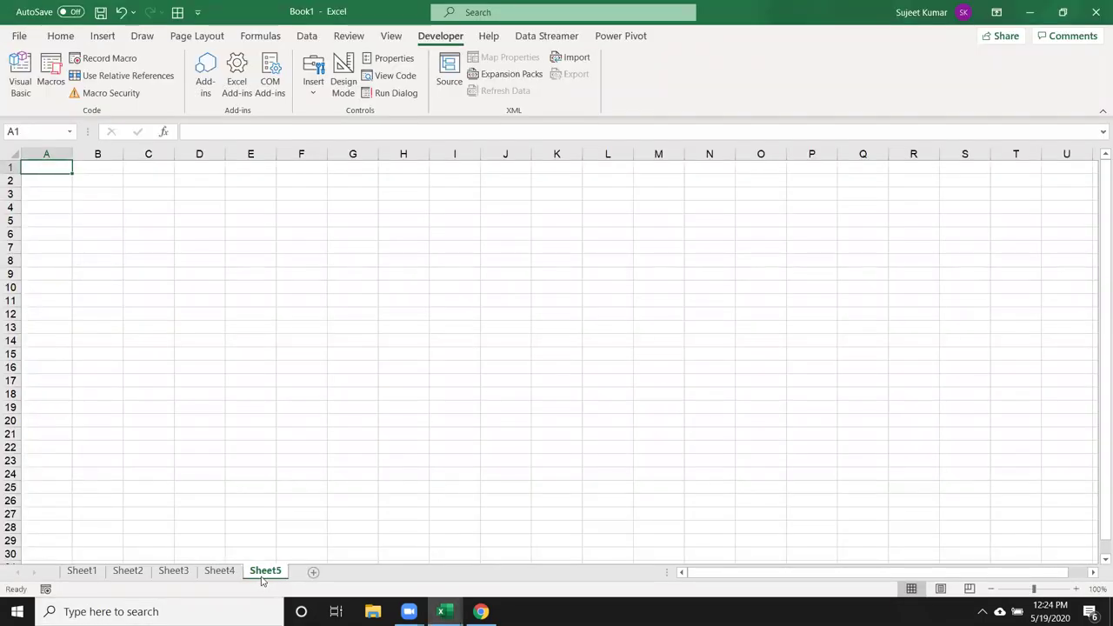
pyautogui.doubleClick(264, 571)
pyautogui.write('Data')
pyautogui.click(252, 487)
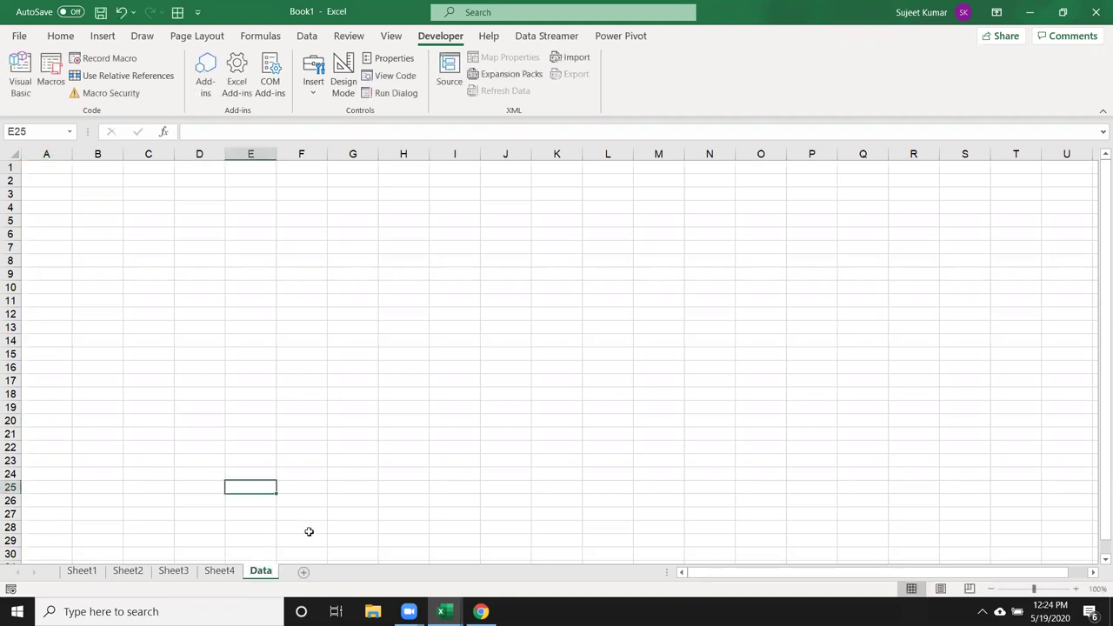
pyautogui.hotkey('alt', 'Tab')
pyautogui.hotkey('alt', 'Tab')
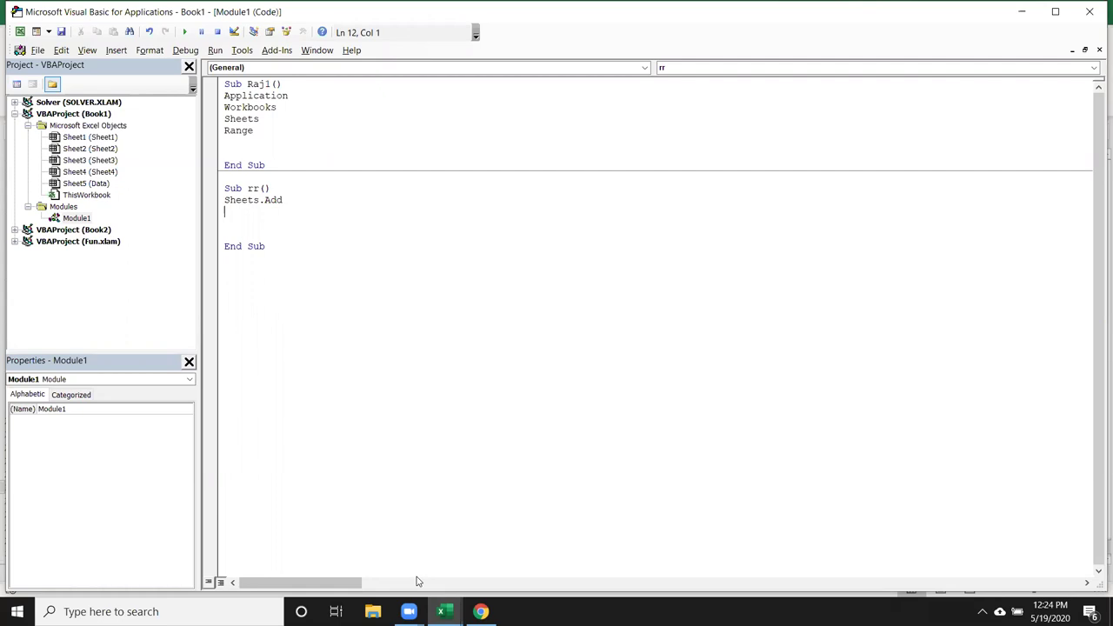
# Write Sheets("Sheet1").Name = "Data" on a new line below Sheets.Add.
pyautogui.press('Return')
pyautogui.write('sheets("')
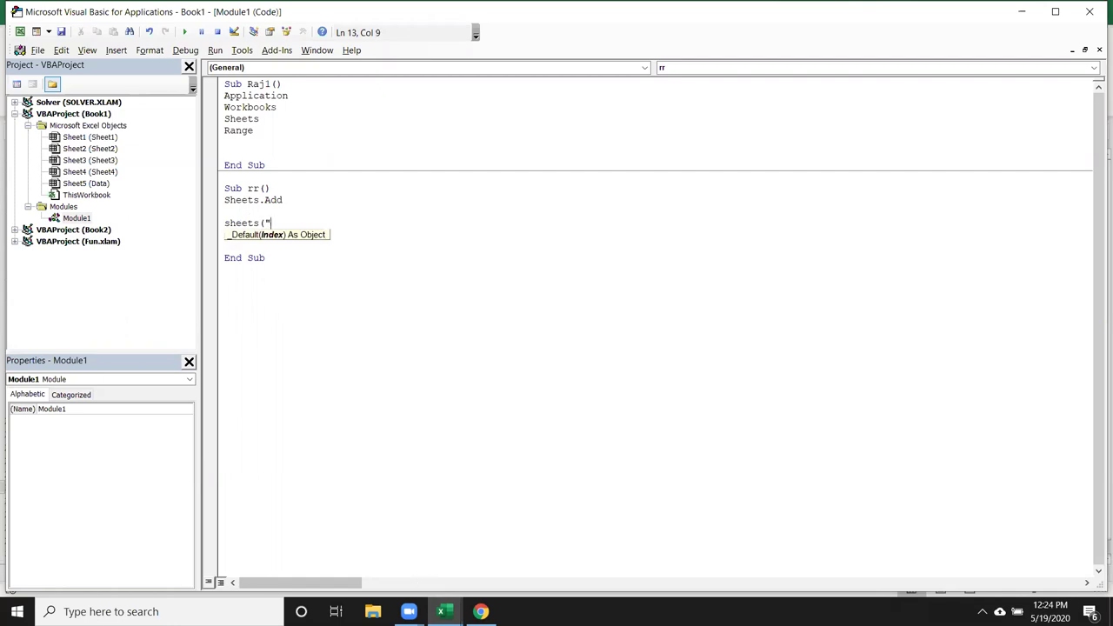
pyautogui.write('Sheet1").')
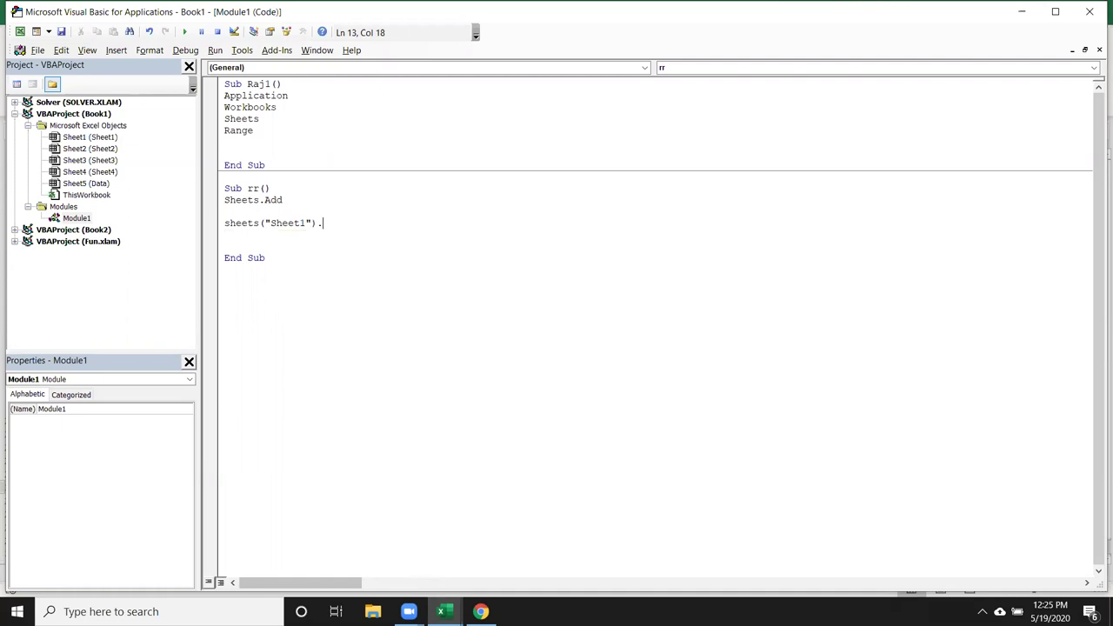
pyautogui.write('name="Rav')
pyautogui.press('BackSpace')
pyautogui.press('BackSpace')
pyautogui.press('BackSpace')
pyautogui.write('Data"')
pyautogui.press('Return')
# Run the rr procedure with F5 and view the result in Excel.
pyautogui.click(328, 210)
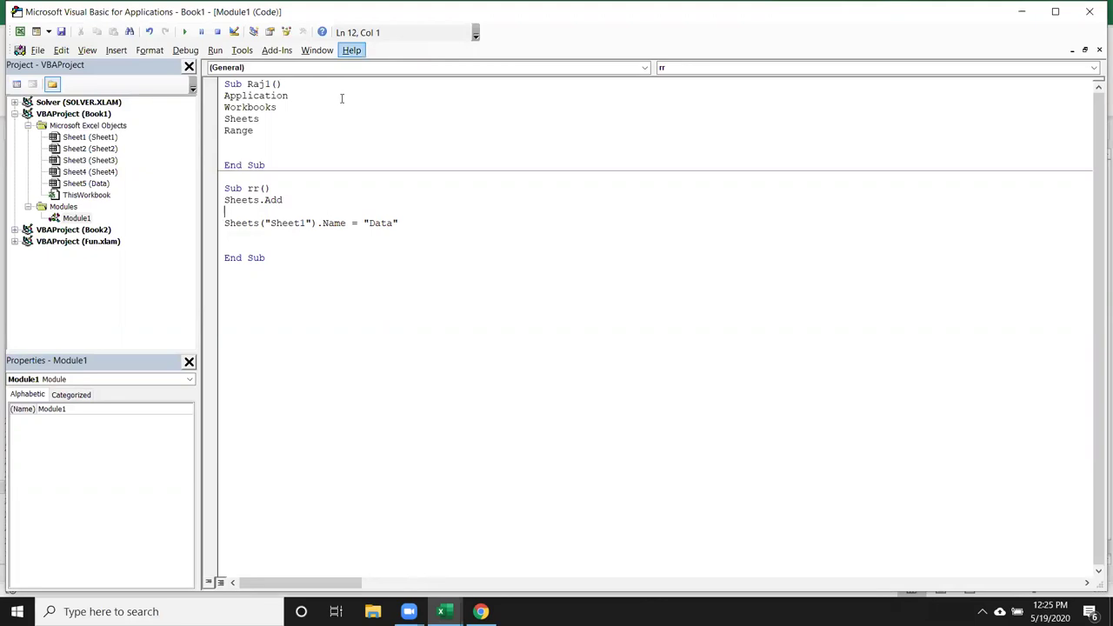
pyautogui.press('F5')
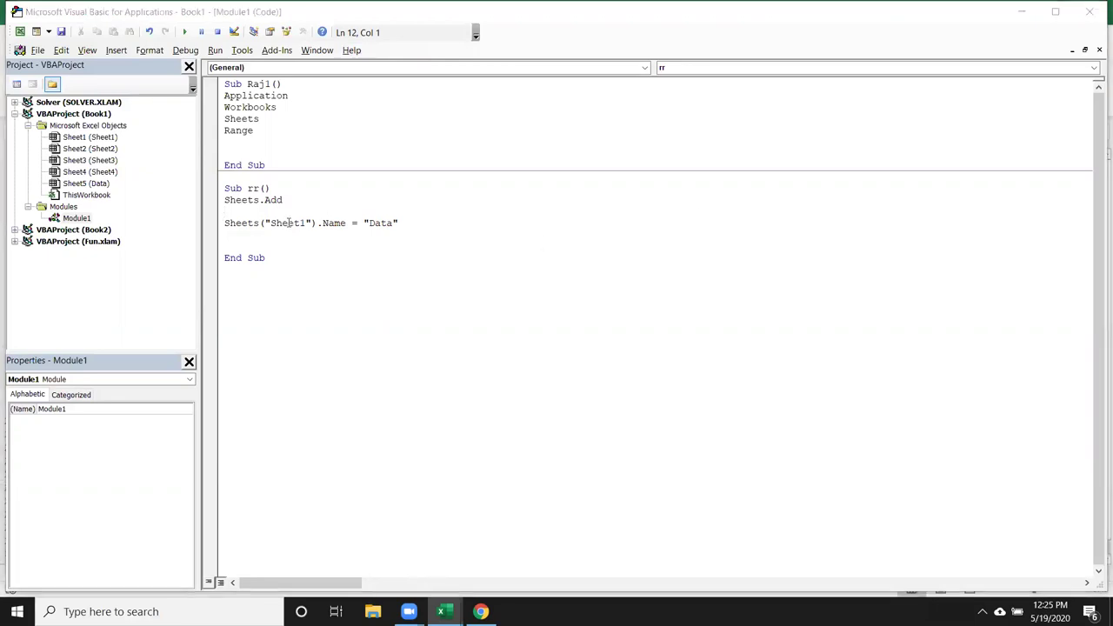
pyautogui.click(284, 235)
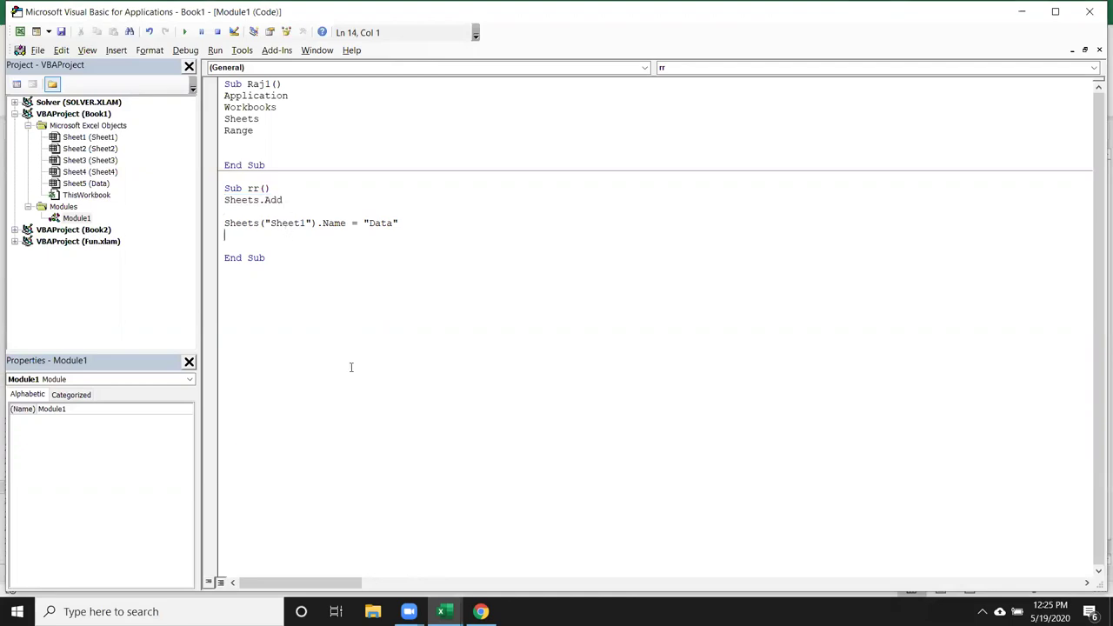
pyautogui.press('F5')
pyautogui.hotkey('alt', 'Tab')
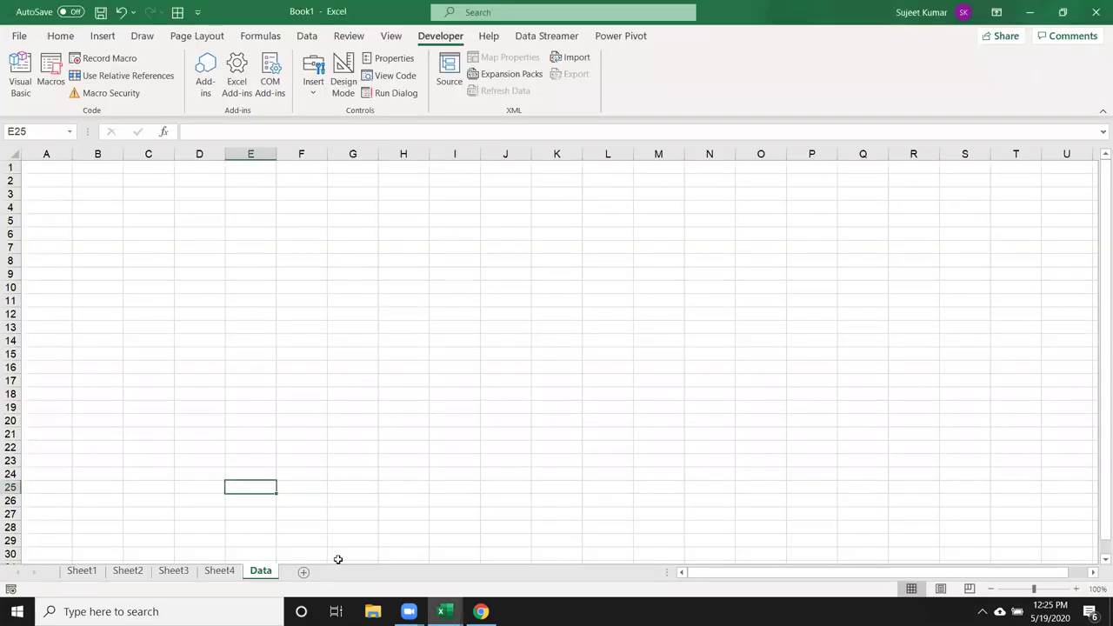
# Delete the Data sheet and add a new empty Sheet6.
pyautogui.rightClick(265, 572)
pyautogui.click(338, 392)
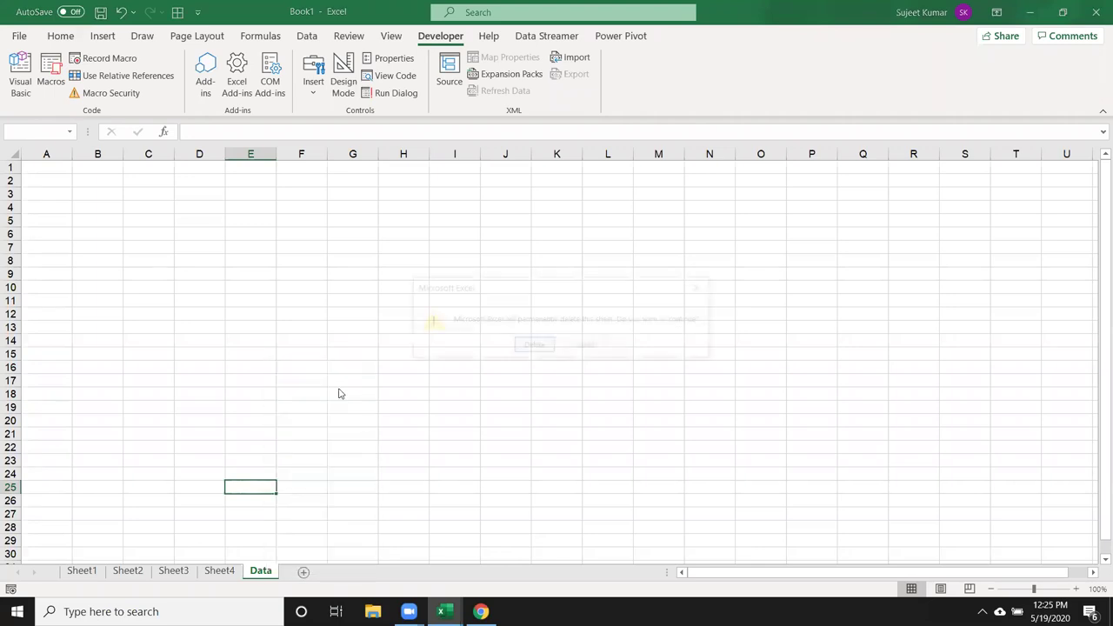
pyautogui.click(532, 346)
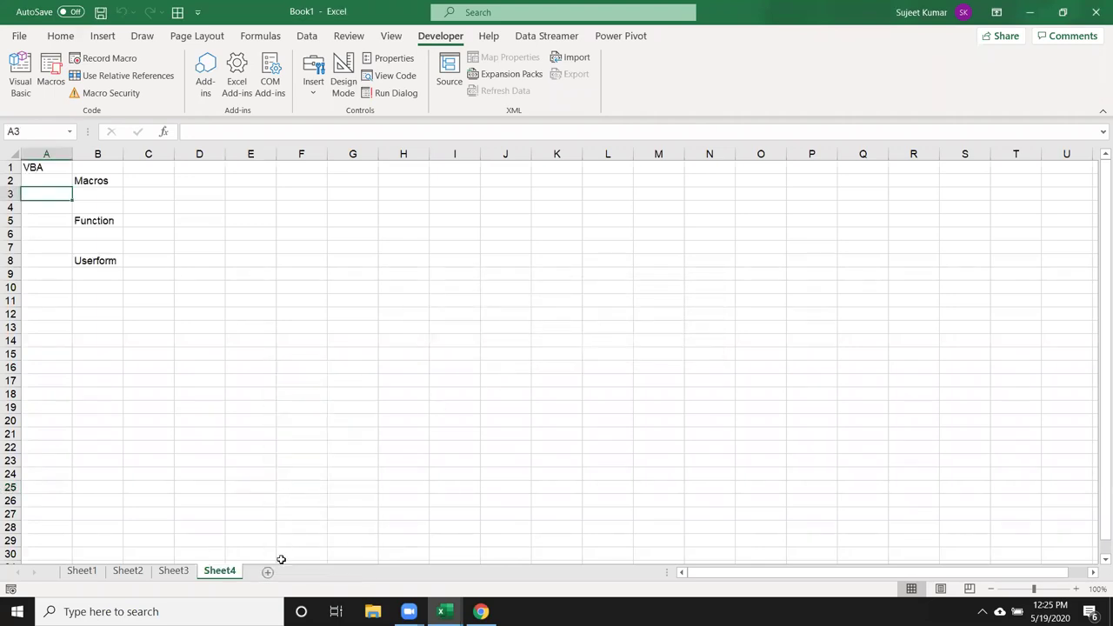
pyautogui.click(272, 572)
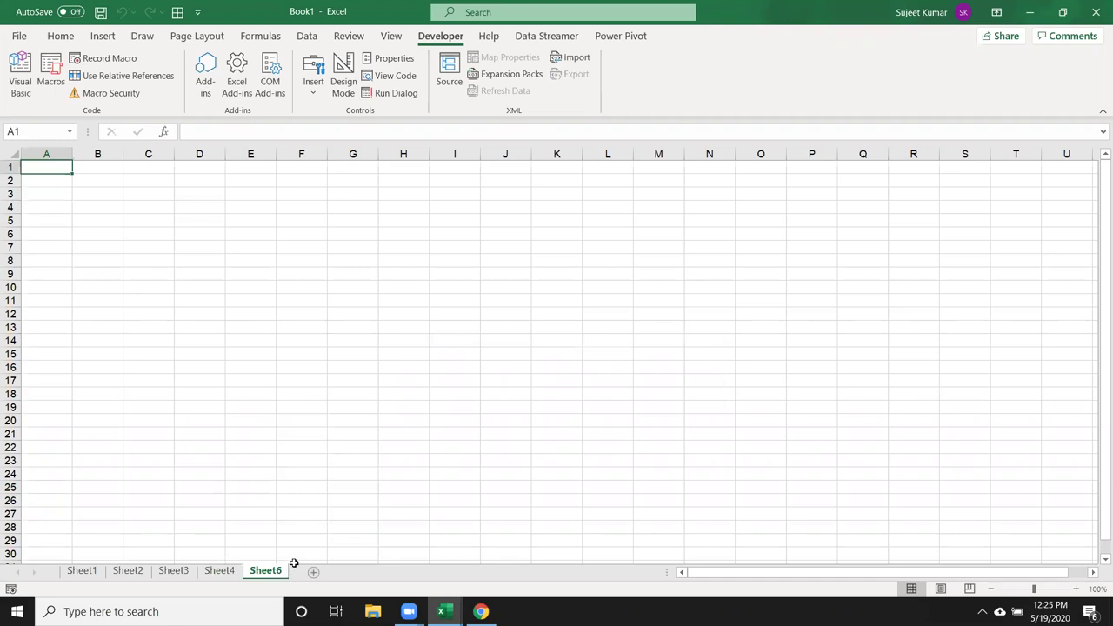
pyautogui.hotkey('alt', 'Tab')
pyautogui.hotkey('alt', 'Tab')
# Insert a blank line above the Sheet1 rename line and select the Sheets.Add line.
pyautogui.press('Up')
pyautogui.press('Up')
pyautogui.press('Return')
pyautogui.press('Up')
pyautogui.press('Up')
pyautogui.hotkey('shift', 'Down')
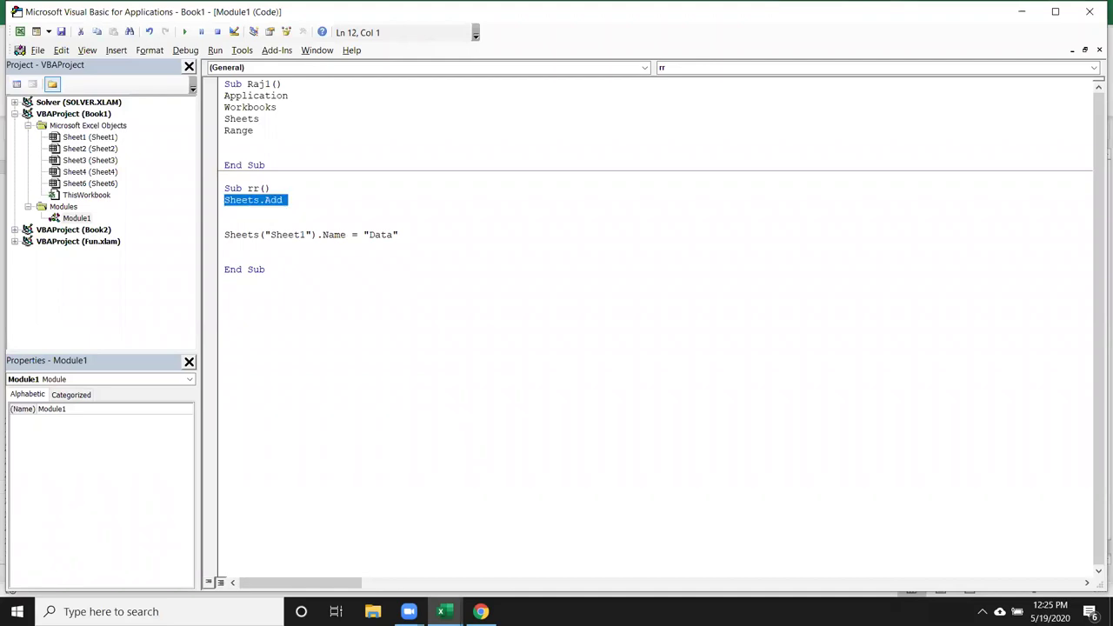
# Add an ActiveSheet.Name = "Data" line to Sub rr and make room before End Sub.
pyautogui.press('Right')
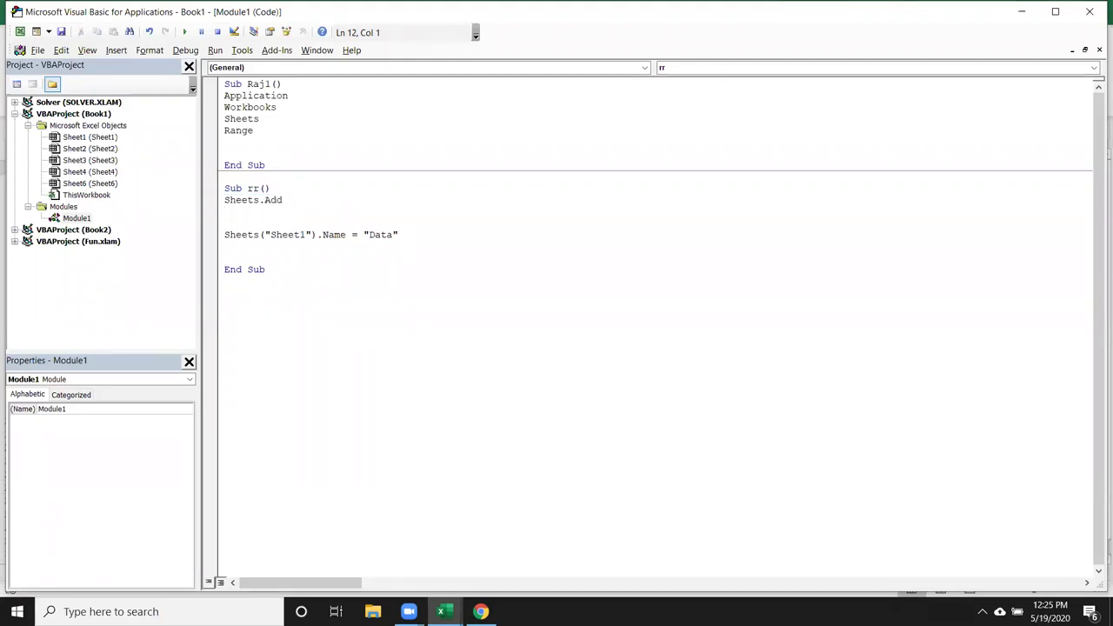
pyautogui.write('activesheet.name = ')
pyautogui.write('"Data')
pyautogui.press('Down')
pyautogui.press('Up')
pyautogui.press('Up')
pyautogui.hotkey('shift', 'Down')
pyautogui.hotkey('shift', 'Down')
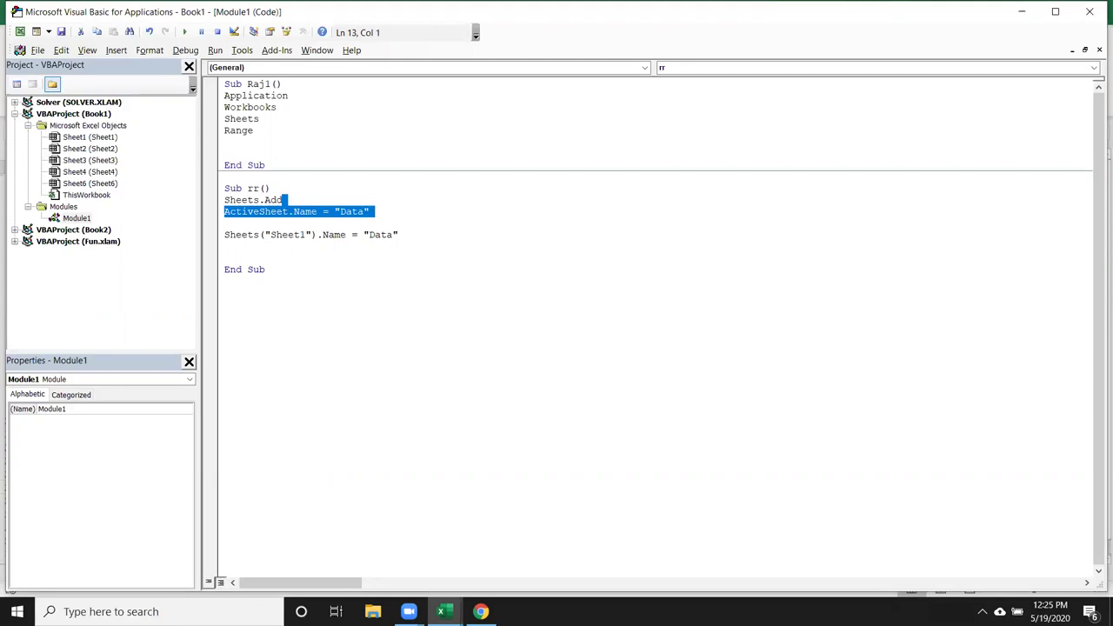
pyautogui.click(364, 235)
pyautogui.press('Down')
pyautogui.press('Down')
pyautogui.press('Return')
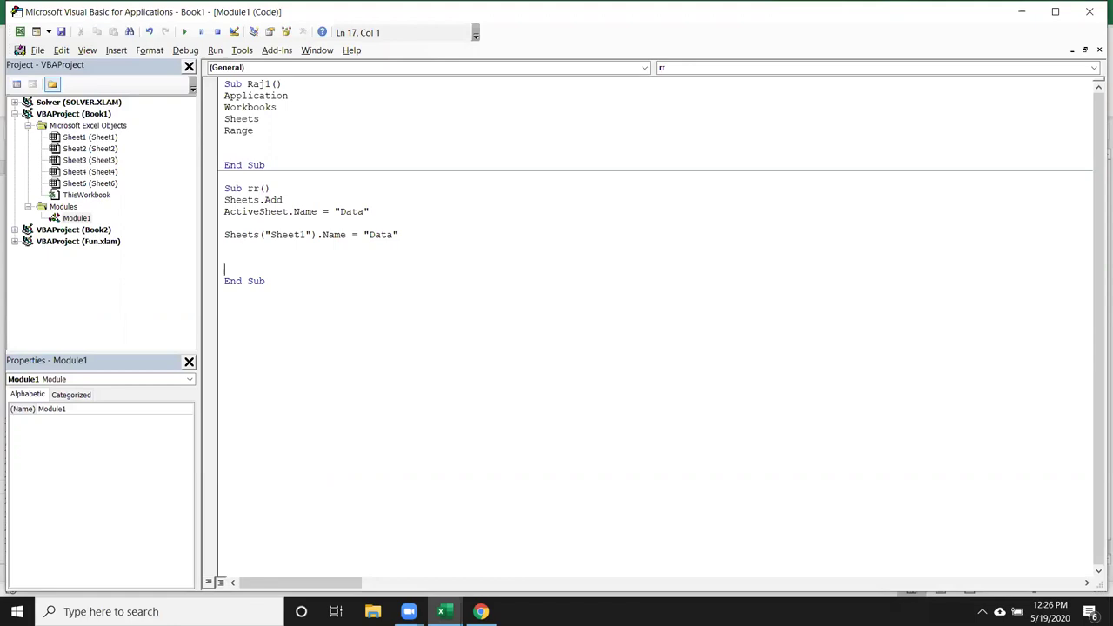
pyautogui.press('Up')
pyautogui.press('Up')
pyautogui.press('Up')
pyautogui.press('Up')
pyautogui.press('Down')
pyautogui.press('Down')
pyautogui.press('Down')
# Add a Sheets.Add.Name = "Data" line below it in Sub rr.
pyautogui.press('Return')
pyautogui.write('sheets')
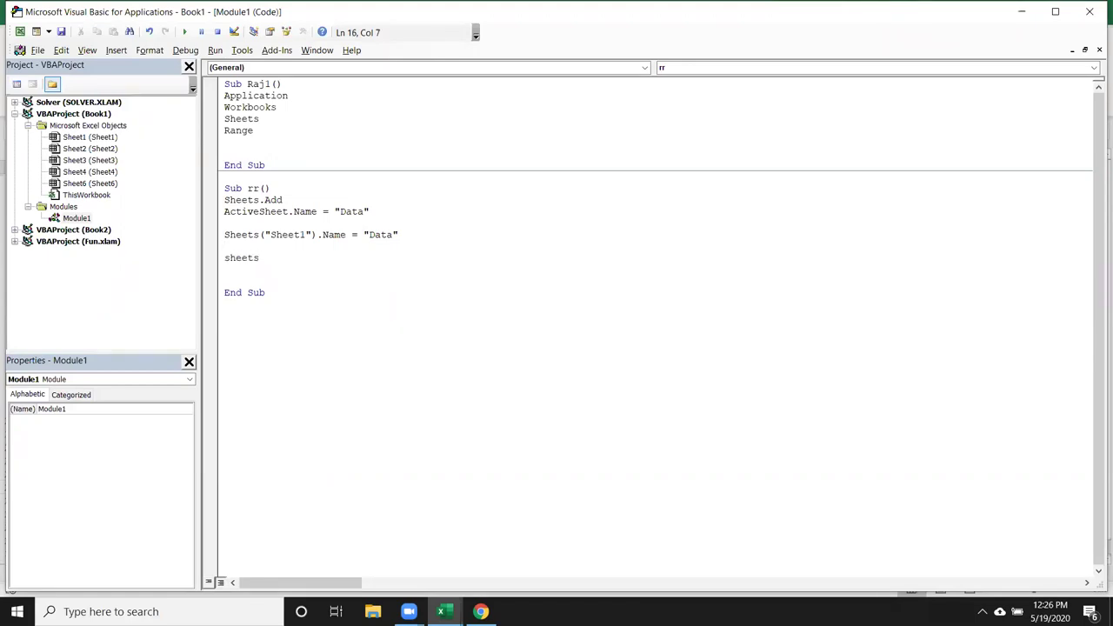
pyautogui.write('.a')
pyautogui.press('Tab')
pyautogui.write('.name="Data')
pyautogui.write('"')
pyautogui.press('Return')
pyautogui.doubleClick(228, 106)
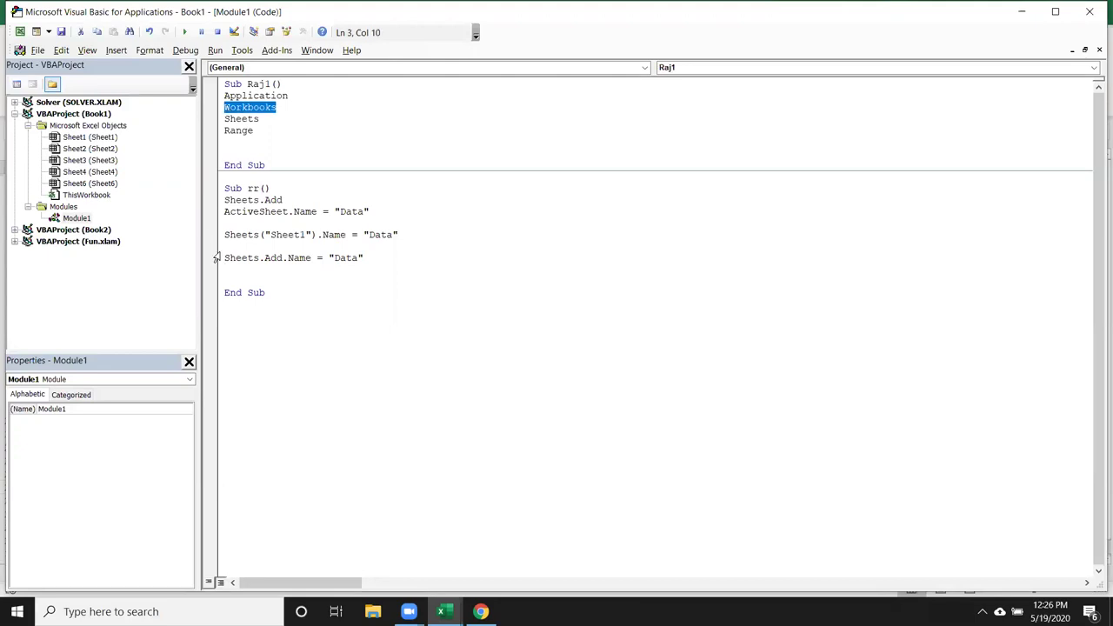
pyautogui.click(268, 300)
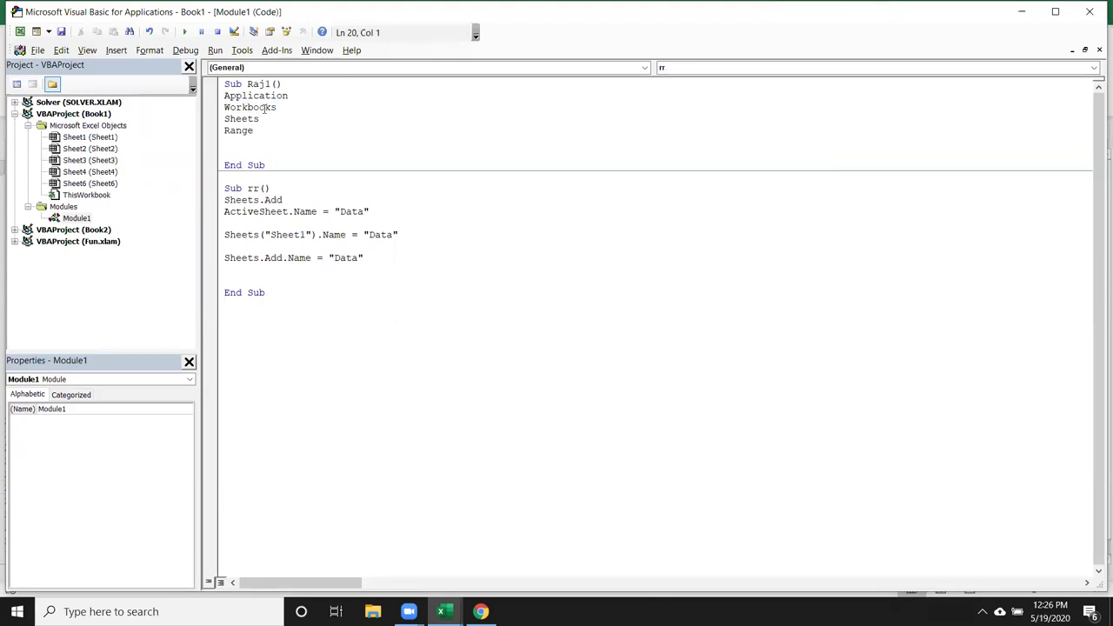
# Create a new Sub rr_ below Sub rr that starts with Workbooks.Add.
pyautogui.press('Return')
pyautogui.write('sub rr _')
pyautogui.press('Return')
pyautogui.press('Return')
pyautogui.press('Return')
pyautogui.press('Return')
pyautogui.press('Up')
pyautogui.press('Up')
pyautogui.write('workbooks.Add')
pyautogui.press('Return')
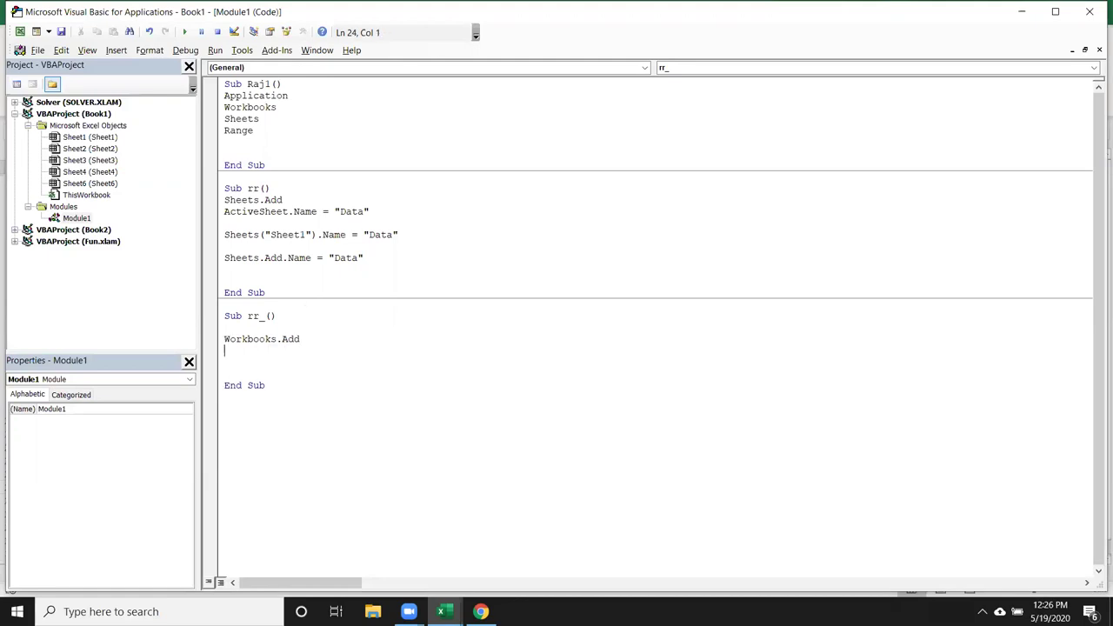
pyautogui.press('Return')
# Add Workbooks("Book1.xlsm").SaveAs "D:\2020\123.xlsx" to Sub rr_ and switch to Excel.
pyautogui.write('workbooks')
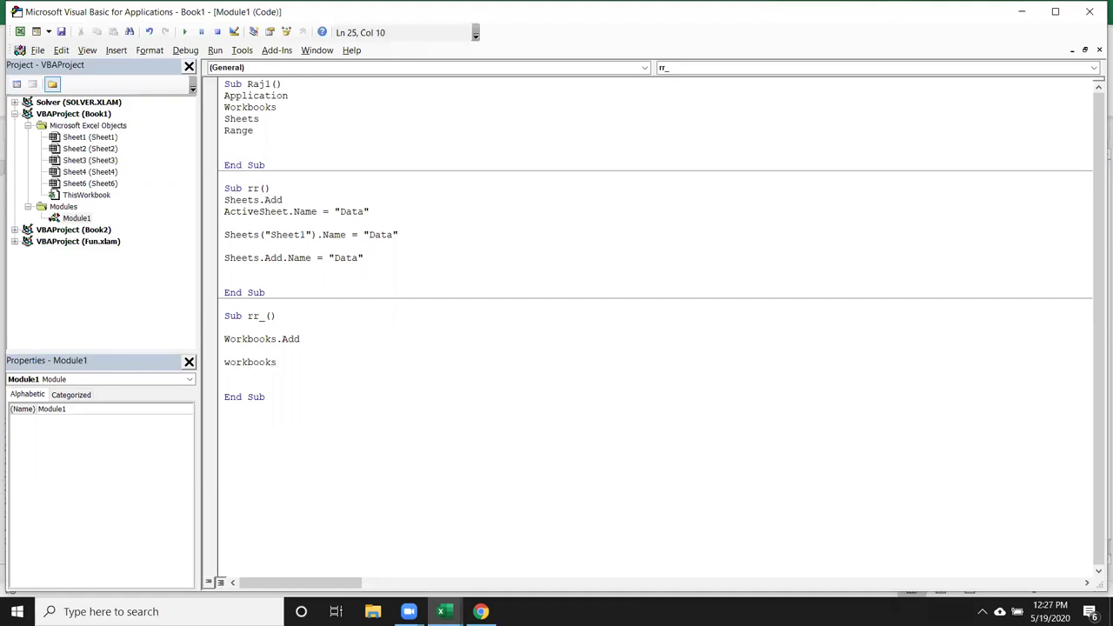
pyautogui.write('("Book1.xlsm")')
pyautogui.write('.savea')
pyautogui.press('Tab')
pyautogui.write('"D:\\')
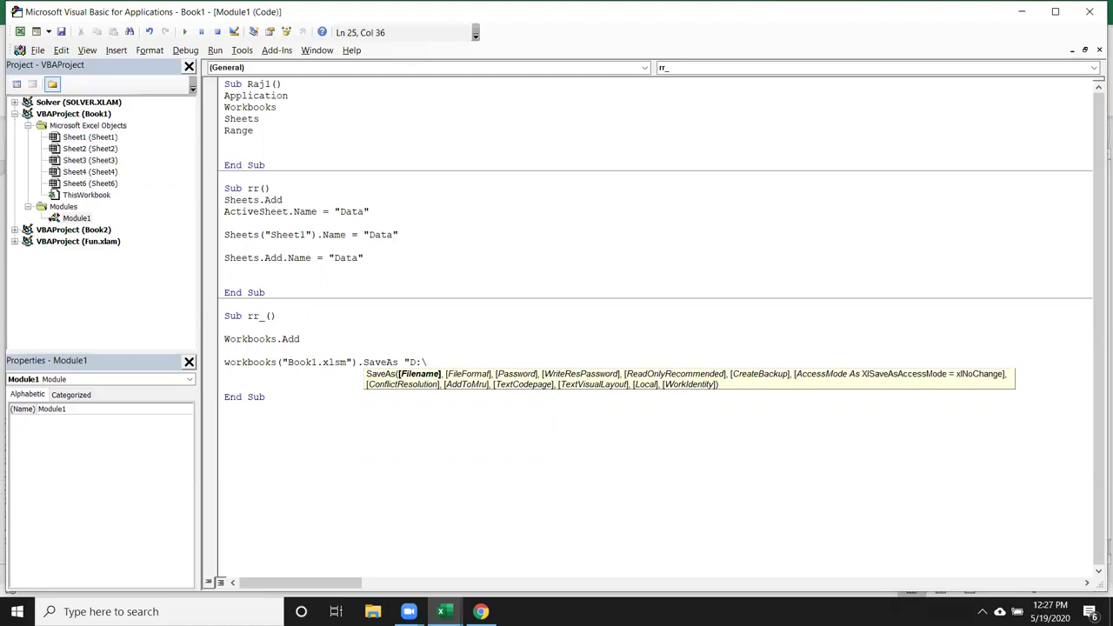
pyautogui.write('2020\\')
pyautogui.write('123.xlsx"')
pyautogui.press('Down')
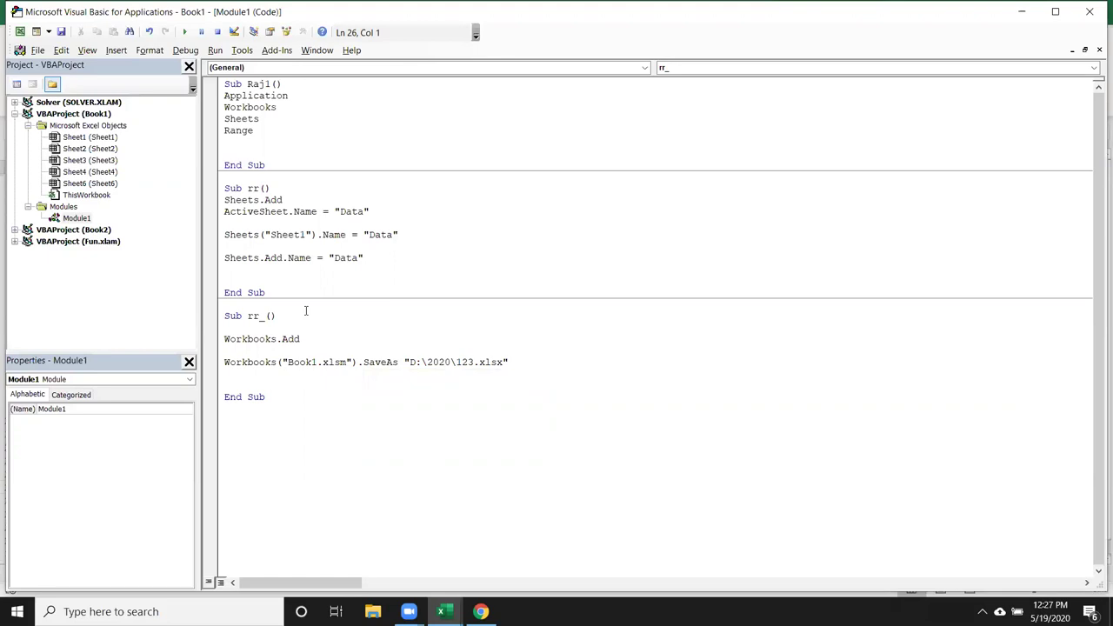
pyautogui.press('Up')
pyautogui.press('Up')
pyautogui.press('Left')
pyautogui.hotkey('shift', 'Left')
pyautogui.hotkey('shift', 'Left')
pyautogui.hotkey('shift', 'Left')
pyautogui.hotkey('shift', 'Left')
pyautogui.hotkey('shift', 'Left')
pyautogui.hotkey('shift', 'Left')
pyautogui.hotkey('shift', 'Left')
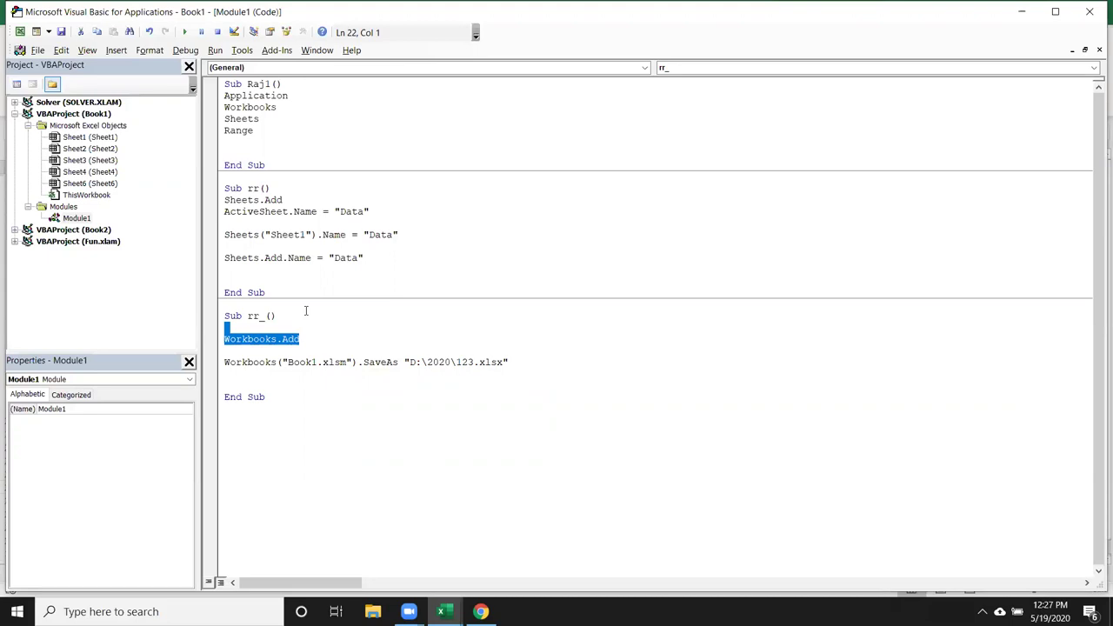
pyautogui.click(288, 246)
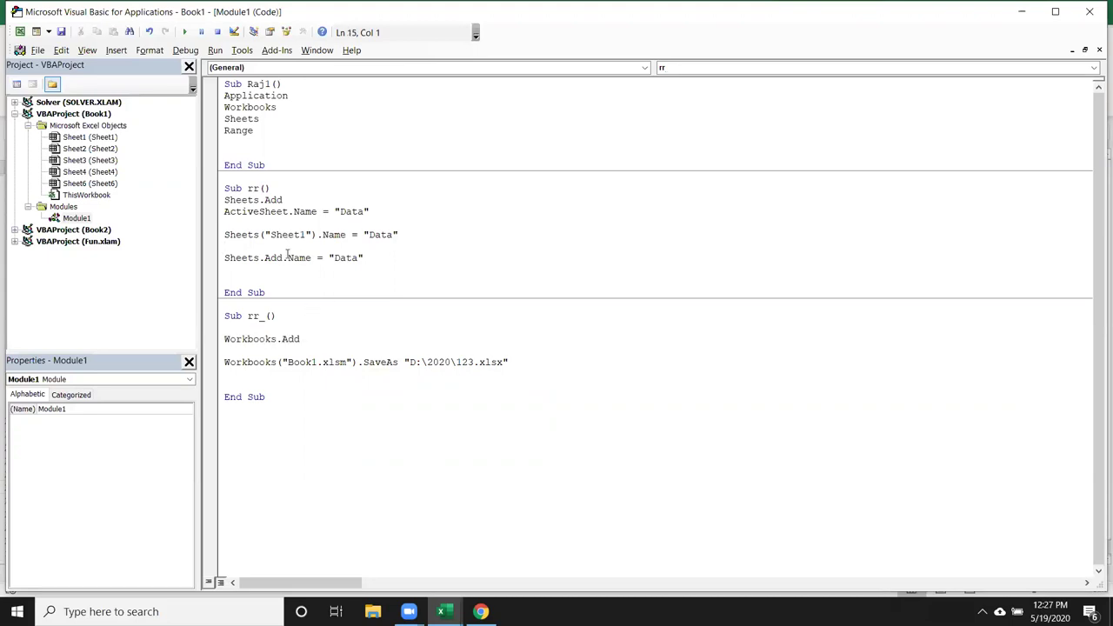
pyautogui.hotkey('alt', 'F11')
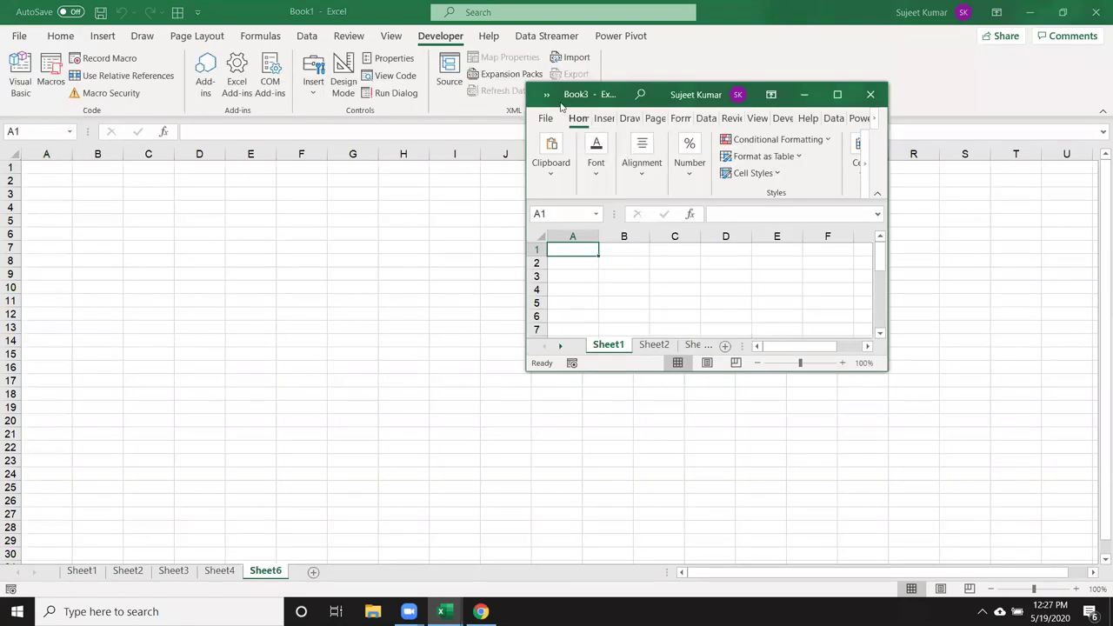
# Close the new Book3 workbook and open a blank line under Workbooks.Add in Sub rr_.
pyautogui.click(871, 93)
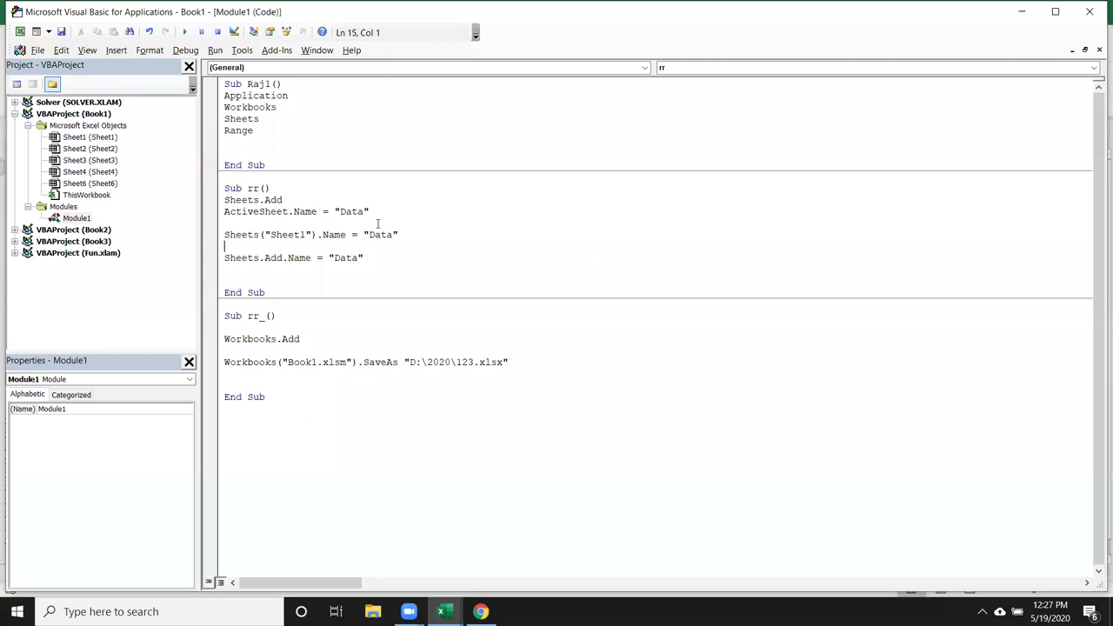
pyautogui.hotkey('alt', 'F11')
pyautogui.click(257, 351)
pyautogui.press('Return')
pyautogui.press('Up')
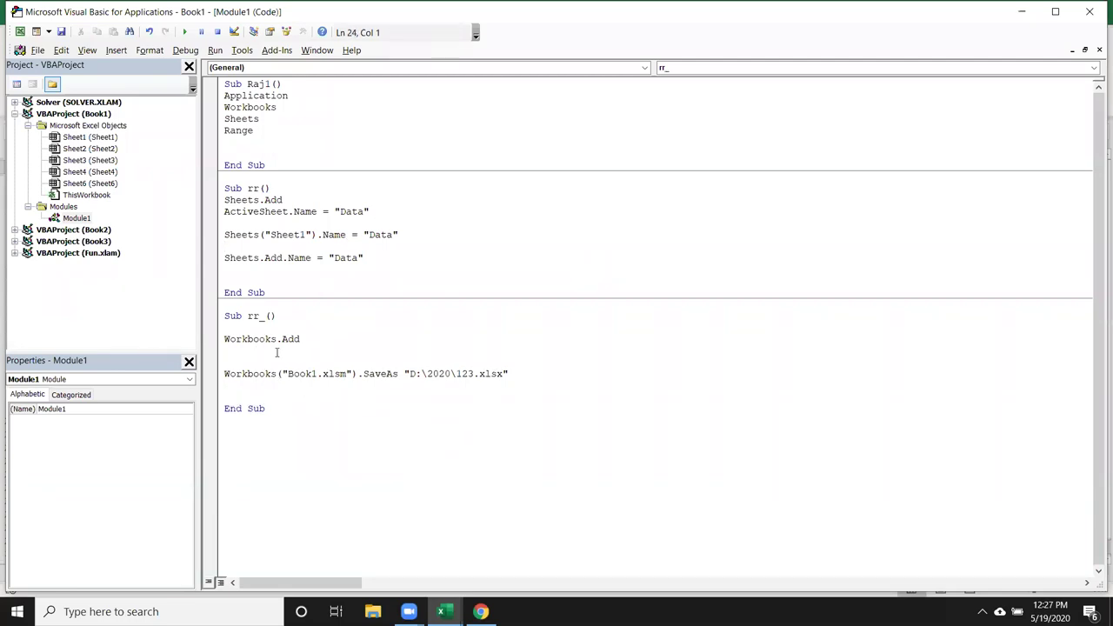
# Write ActiveWorkbook.SaveAs "D:\2020\123.xlsx" on that line, reusing the existing path string.
pyautogui.doubleClick(248, 211)
pyautogui.click(227, 339)
pyautogui.click(242, 354)
pyautogui.write('activeworkboo')
pyautogui.write('k.')
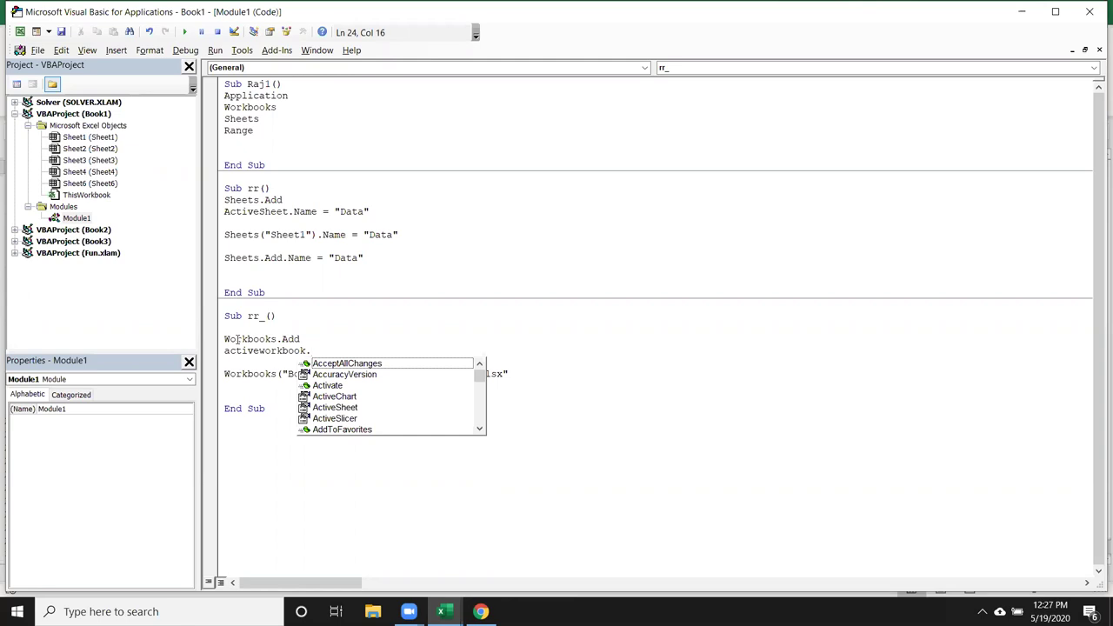
pyautogui.write('sa')
pyautogui.press('Down')
pyautogui.press('space')
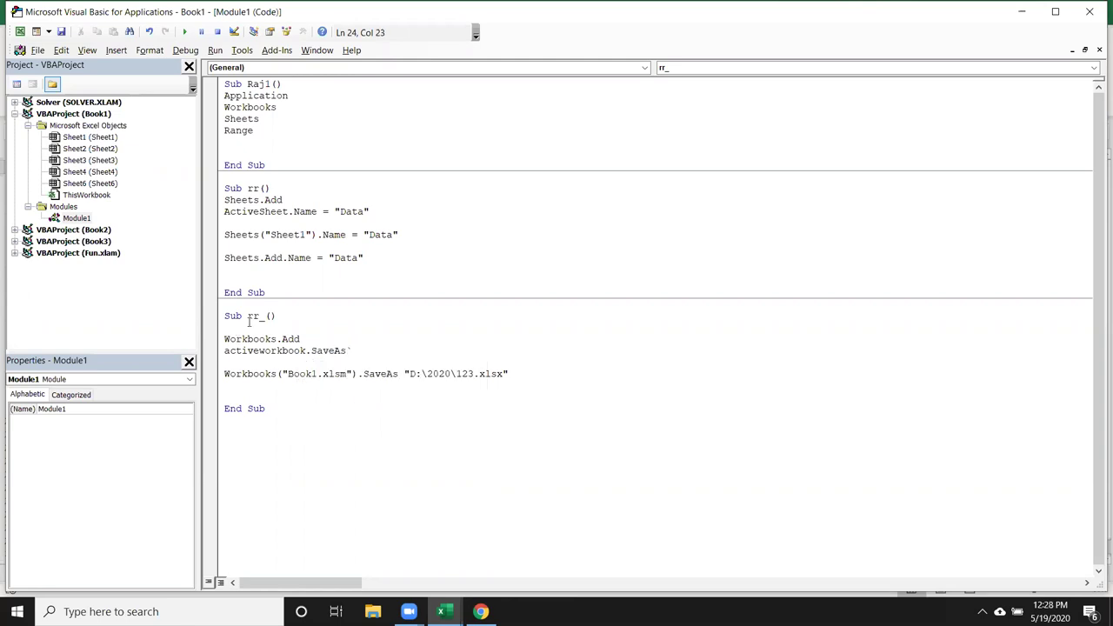
pyautogui.click(385, 407)
pyautogui.moveTo(405, 374); pyautogui.dragTo(509, 373)
pyautogui.hotkey('ctrl', 'c')
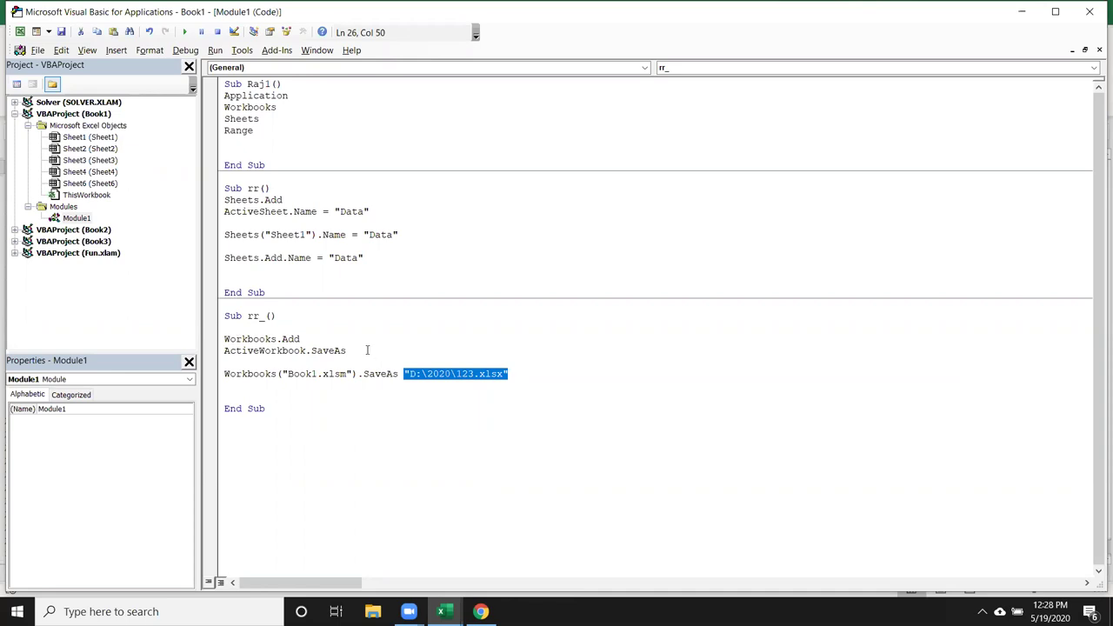
pyautogui.click(367, 349)
pyautogui.hotkey('ctrl', 'v')
pyautogui.click(357, 399)
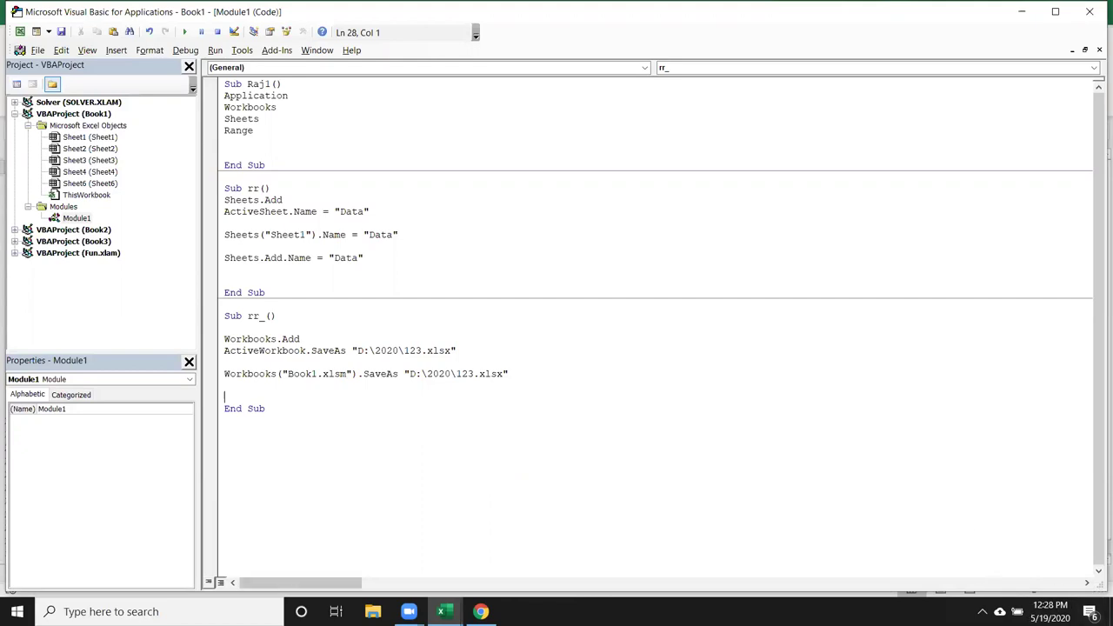
pyautogui.click(441, 612)
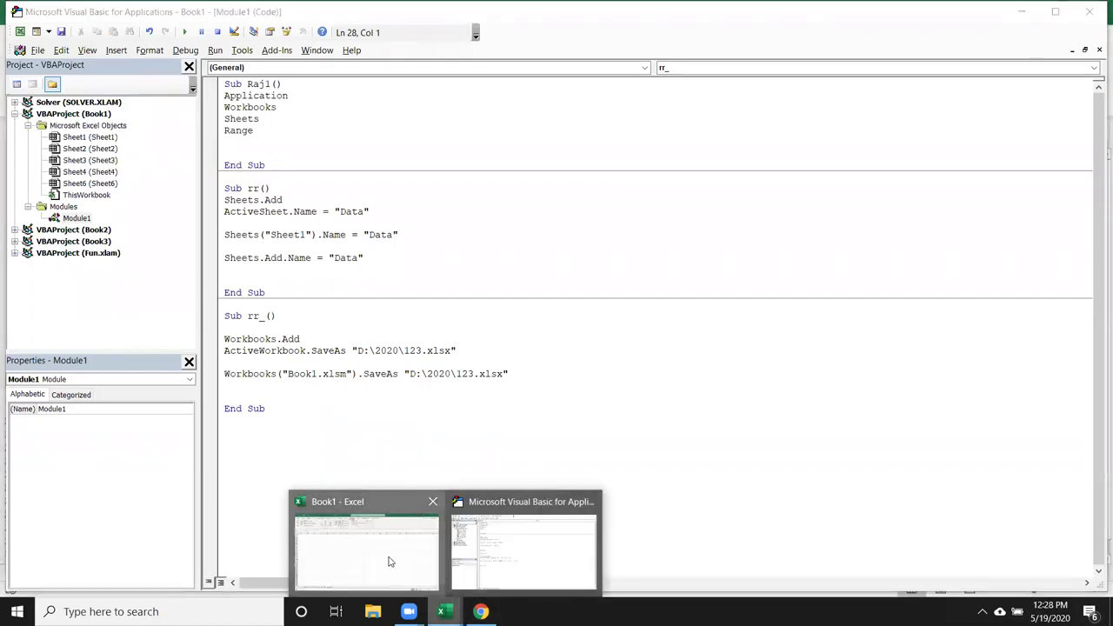
pyautogui.click(390, 562)
pyautogui.moveTo(800, 5); pyautogui.dragTo(695, 96)
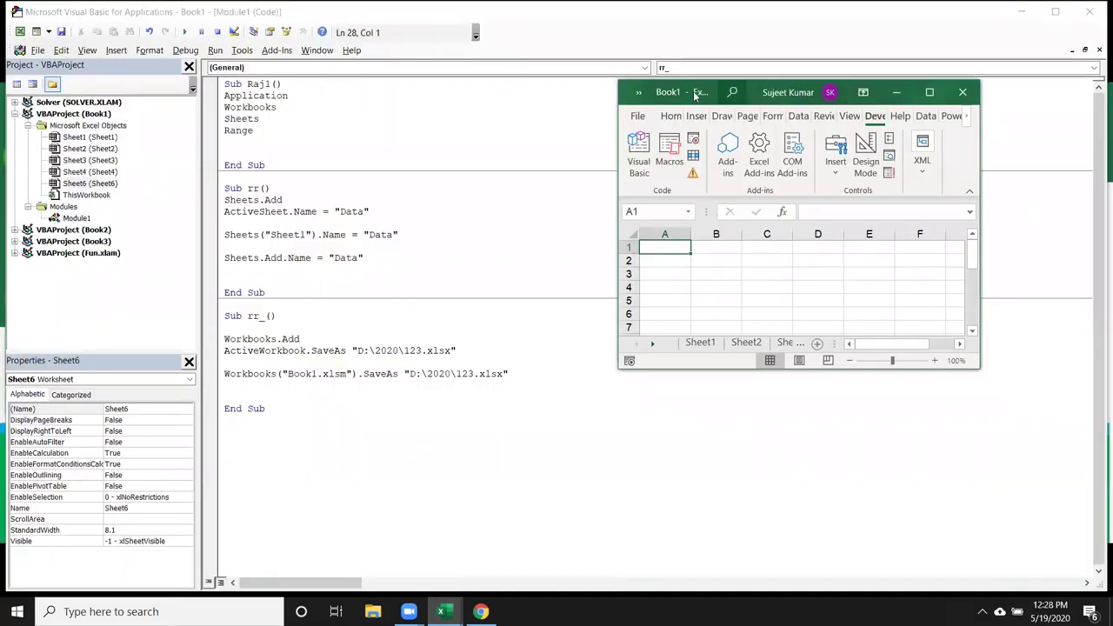
pyautogui.click(930, 92)
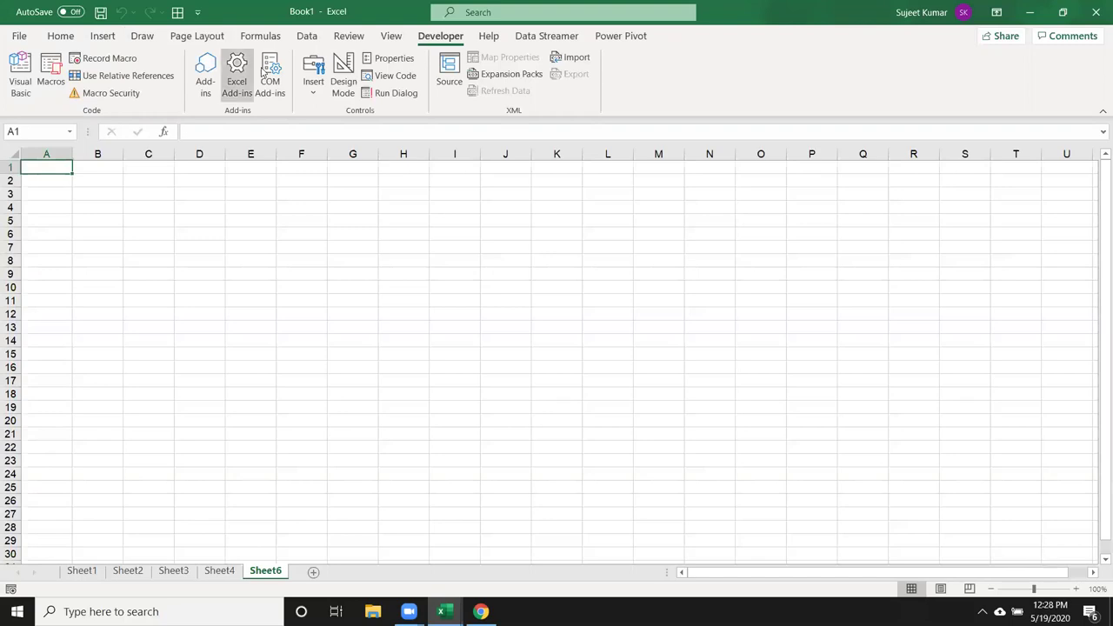
pyautogui.hotkey('alt', 'F11')
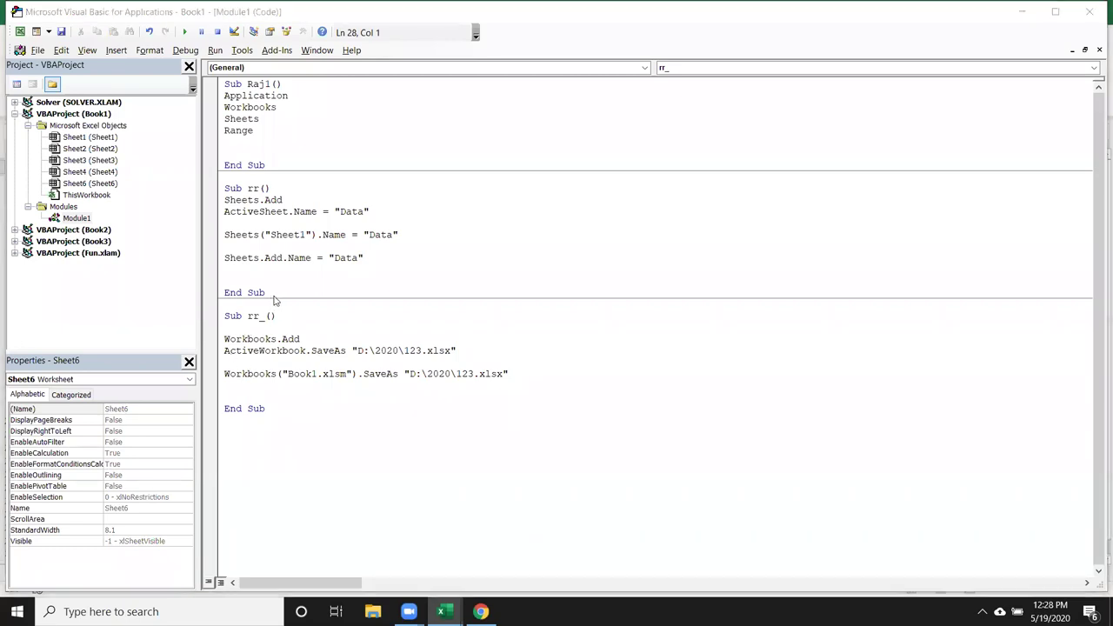
pyautogui.hotkey('alt', 'F11')
pyautogui.click(298, 211)
# Copy the Workbooks.Add line above End Sub in rr_ and extend it to Workbooks.Add.SaveAs.
pyautogui.hotkey('alt', 'F11')
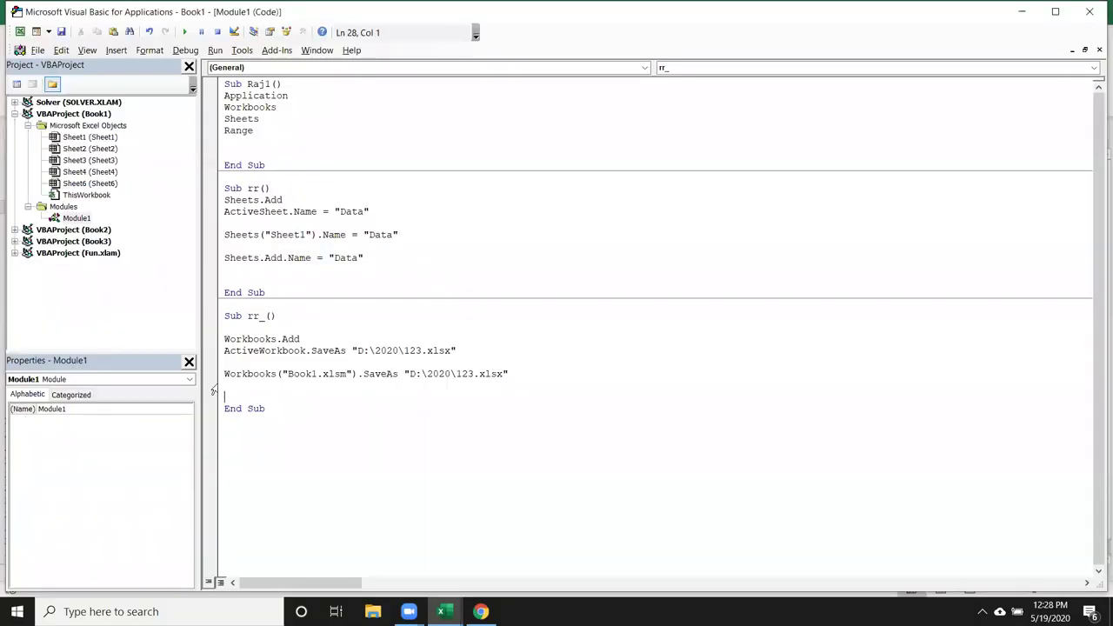
pyautogui.press('Home')
pyautogui.hotkey('shift', 'Down')
pyautogui.hotkey('ctrl', 'c')
pyautogui.press('Down')
pyautogui.press('Down')
pyautogui.press('Down')
pyautogui.press('Down')
pyautogui.press('Return')
pyautogui.press('Up')
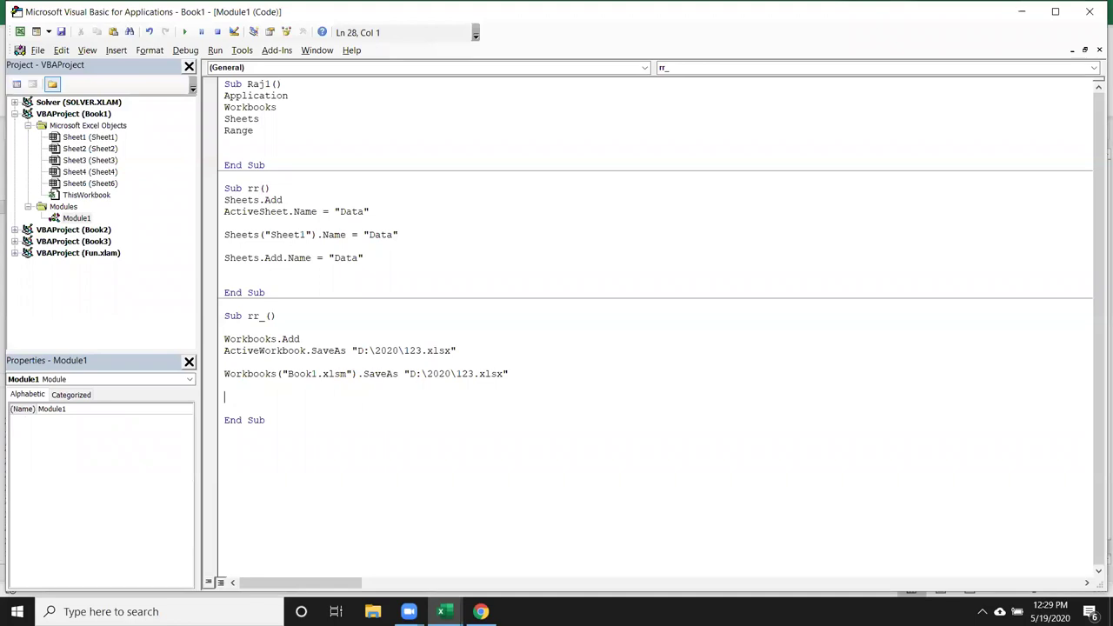
pyautogui.hotkey('ctrl', 'v')
pyautogui.press('BackSpace')
pyautogui.write('.sa')
pyautogui.press('Down')
pyautogui.press('space')
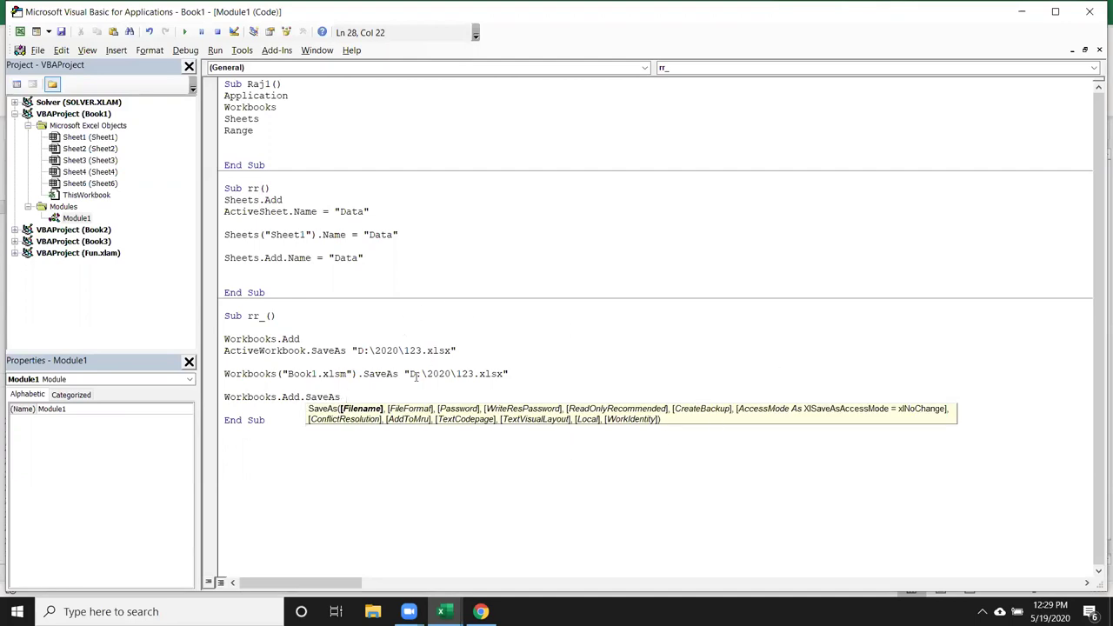
# Append the path "D:\2020\123.xlsx" to the Workbooks.Add.SaveAs line and show the desktop.
pyautogui.moveTo(405, 374); pyautogui.dragTo(513, 373)
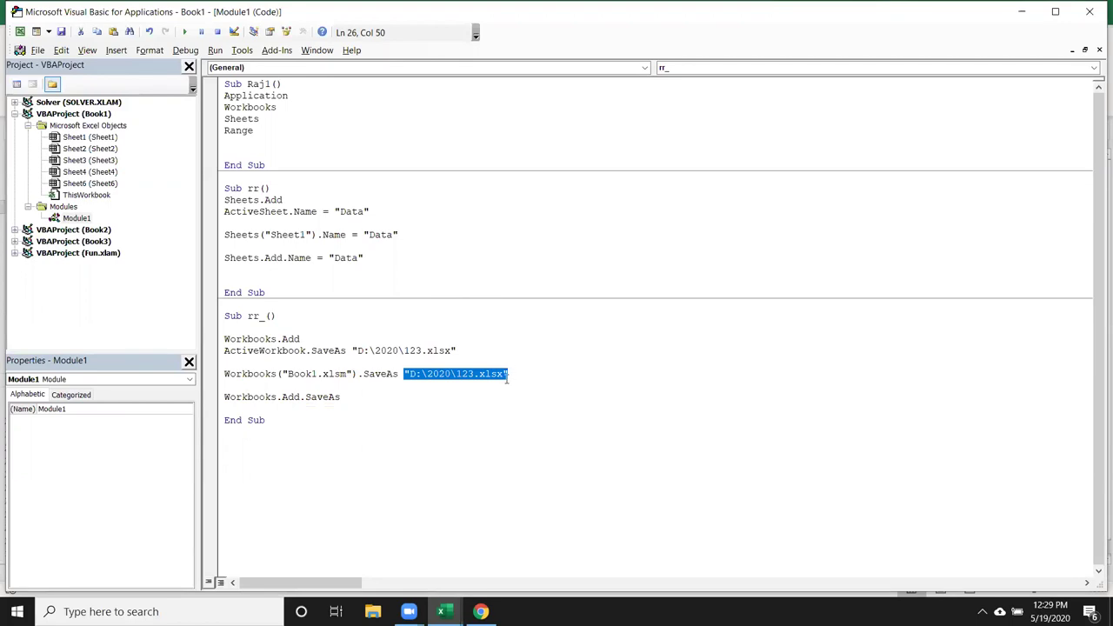
pyautogui.hotkey('ctrl', 'c')
pyautogui.click(374, 398)
pyautogui.hotkey('ctrl', 'v')
pyautogui.click(399, 428)
pyautogui.press('super+d')
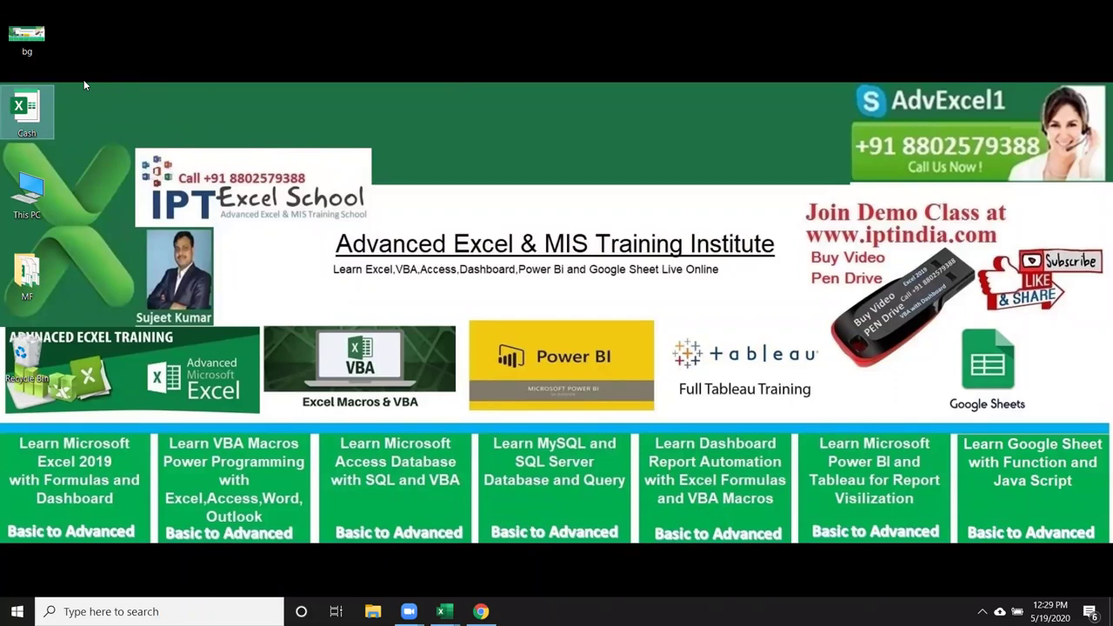
# Restore the VBA editor and insert an empty line under Sheets.Add.Name in Sub rr.
pyautogui.hotkey('alt', 'Tab')
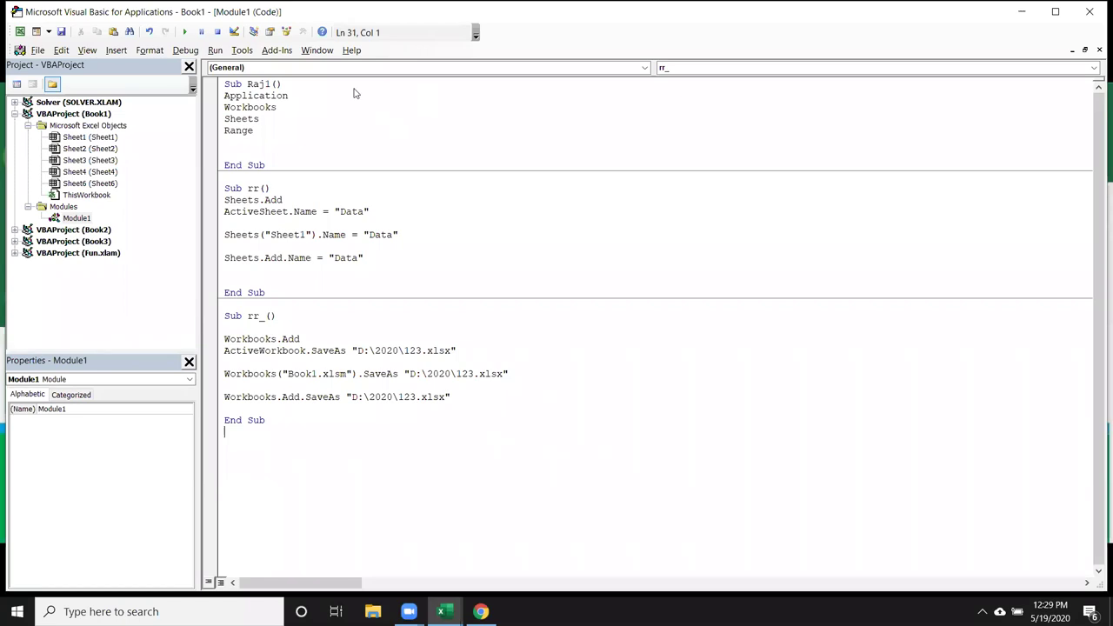
pyautogui.hotkey('alt', 'F11')
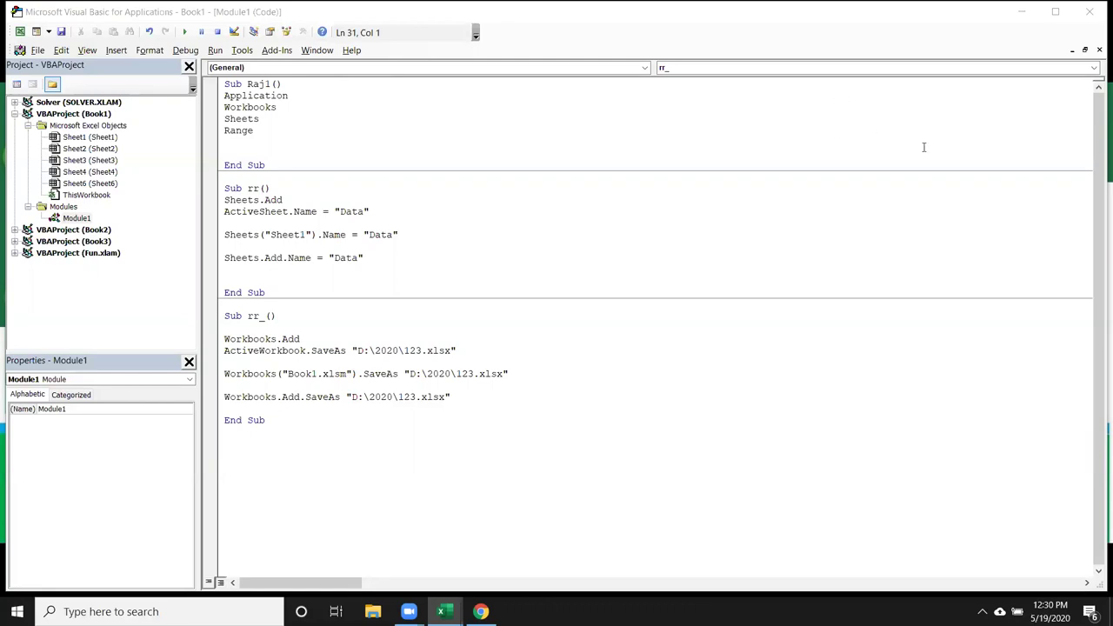
pyautogui.click(348, 429)
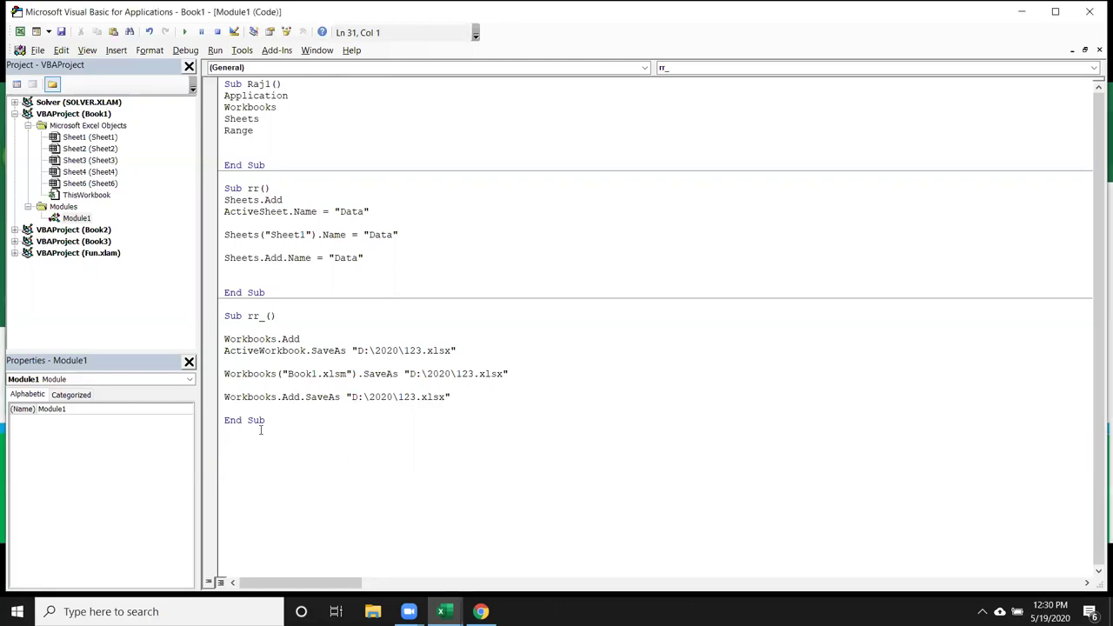
pyautogui.doubleClick(337, 396)
pyautogui.click(314, 419)
pyautogui.click(229, 271)
pyautogui.press('Return')
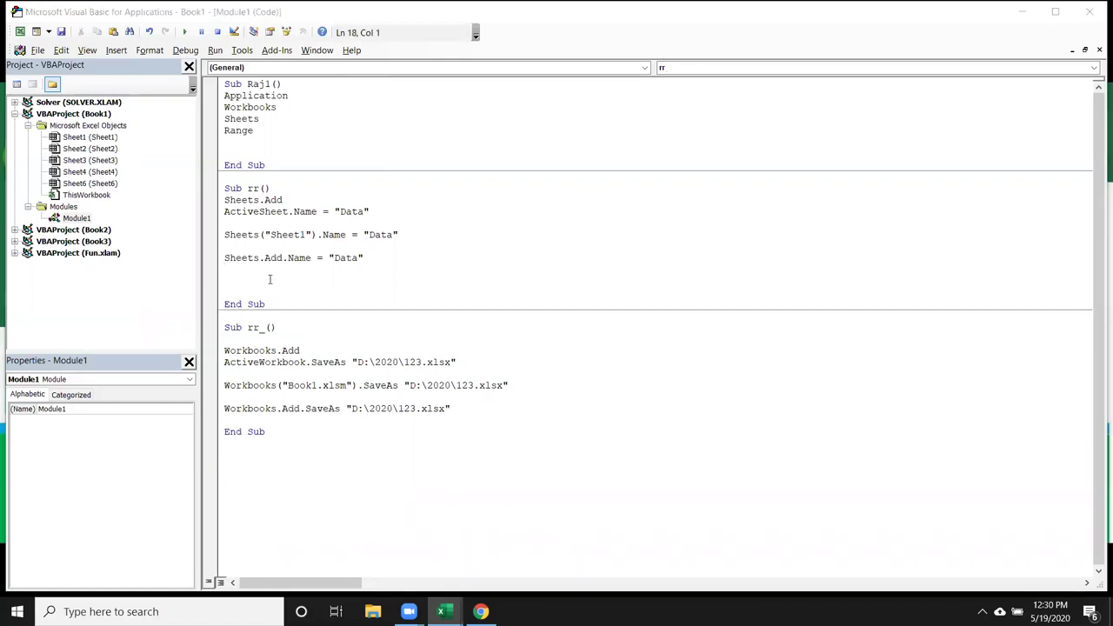
pyautogui.hotkey('alt', 'Tab')
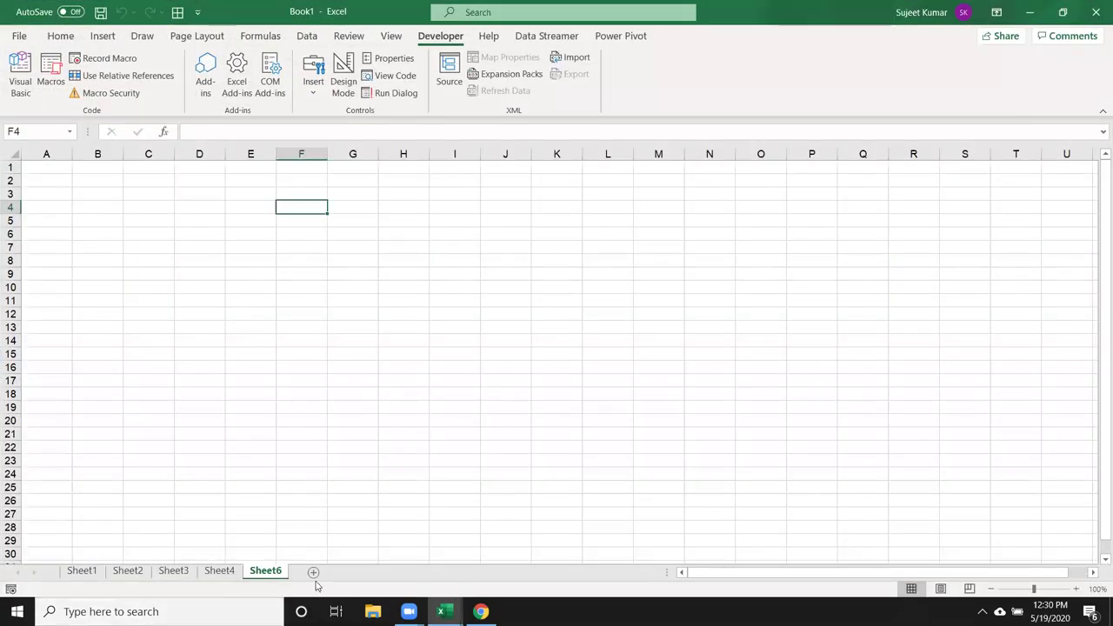
# Insert a new Sheet7 after Sheet3 in Book1, then begin a new line above End Sub in Sub rr.
pyautogui.click(174, 572)
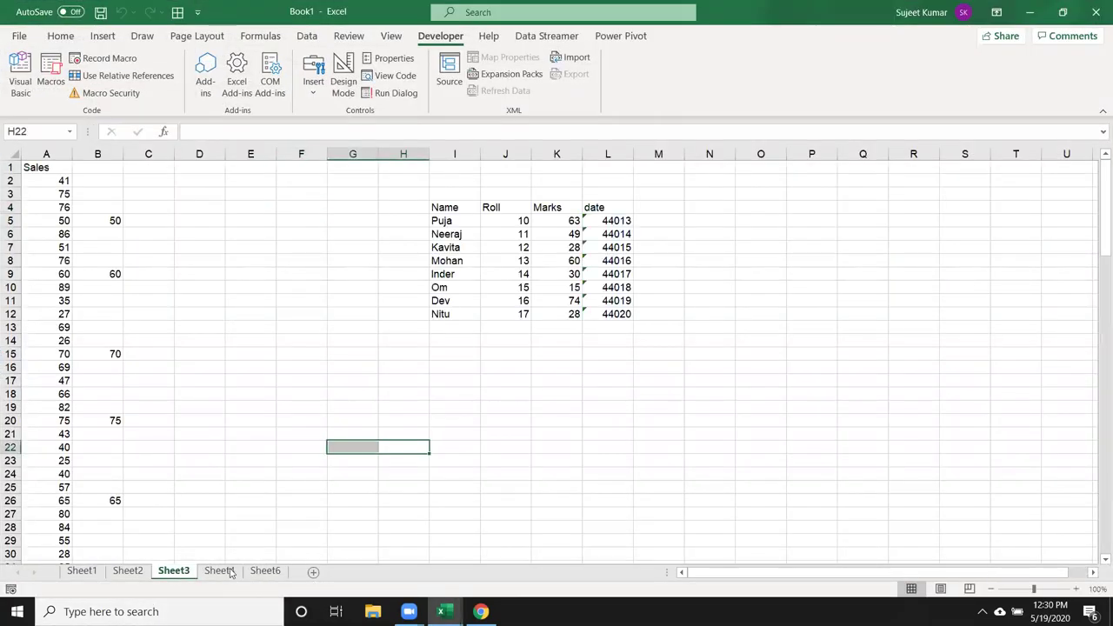
pyautogui.click(313, 573)
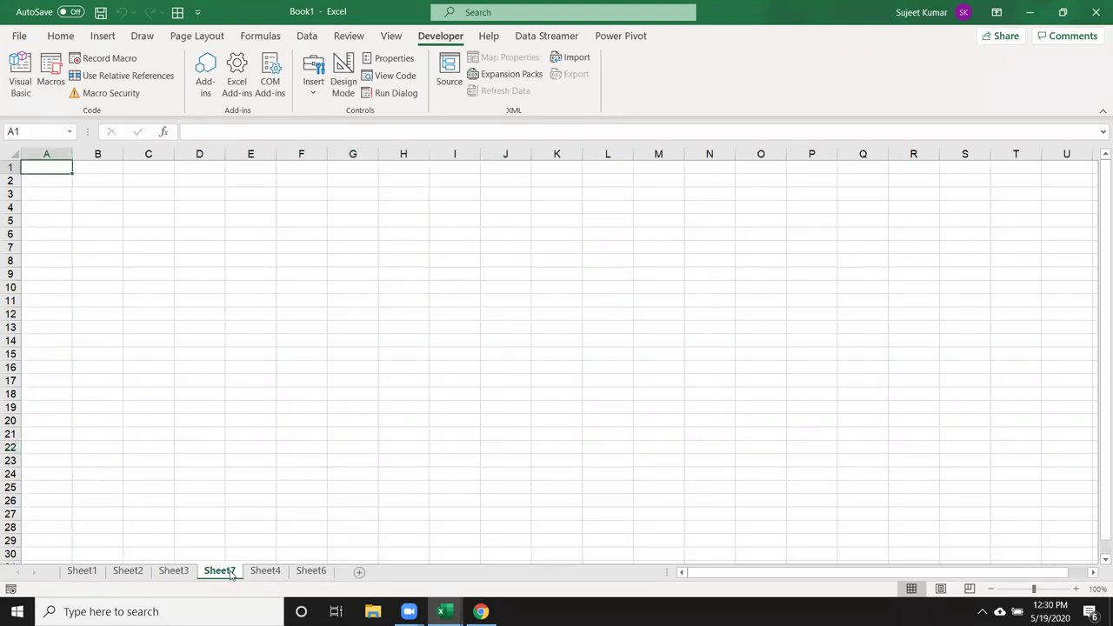
pyautogui.hotkey('alt', 'Tab')
pyautogui.hotkey('alt', 'Tab')
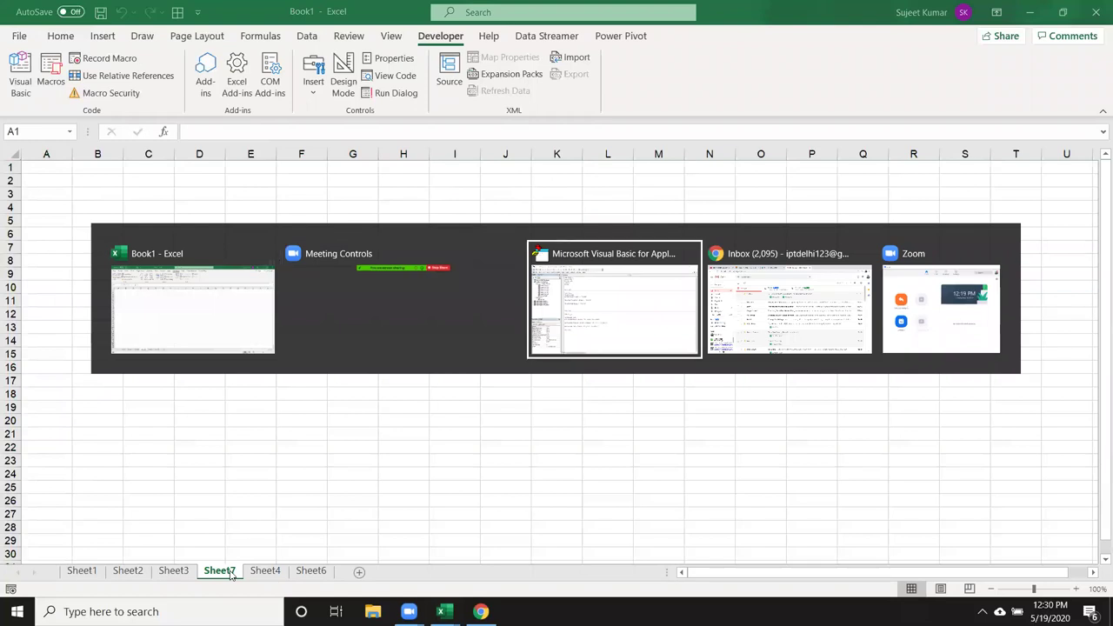
pyautogui.press('Return')
# Type a Sheets.Add Sheets("Sheet2") line above End Sub in Sub rr.
pyautogui.write('s')
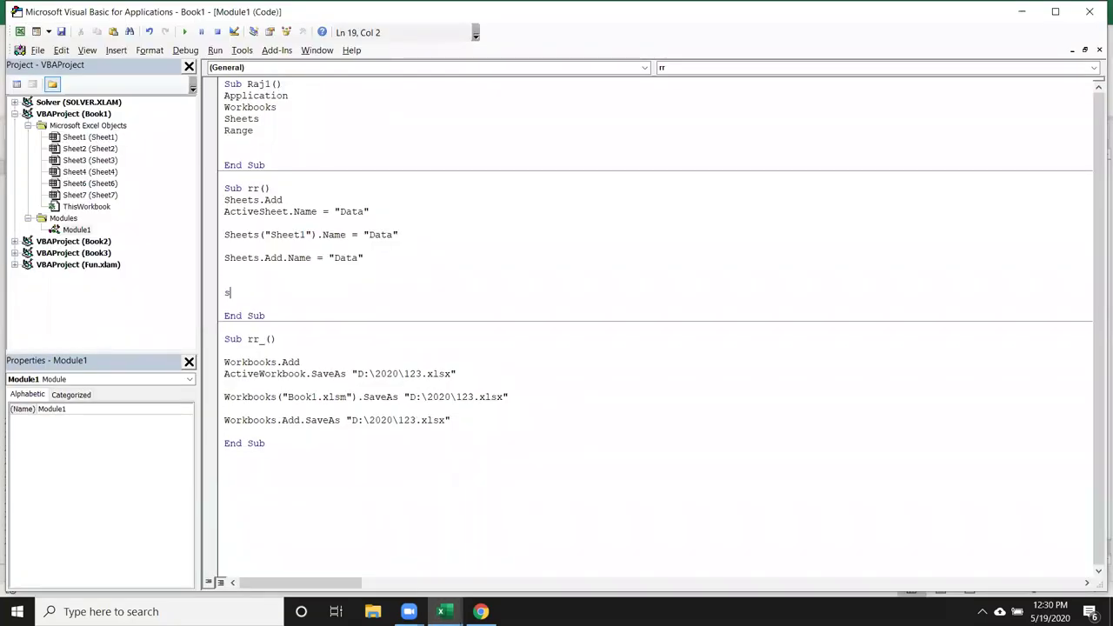
pyautogui.write('heets.ad')
pyautogui.press('Tab')
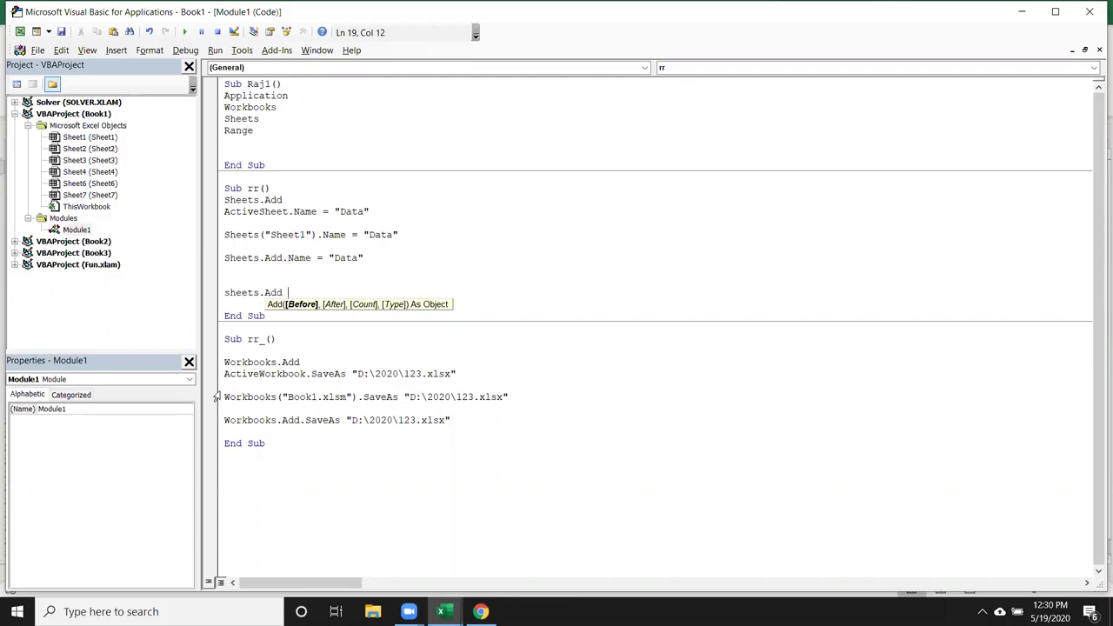
pyautogui.hotkey('alt', 'F11')
pyautogui.hotkey('alt', 'Tab')
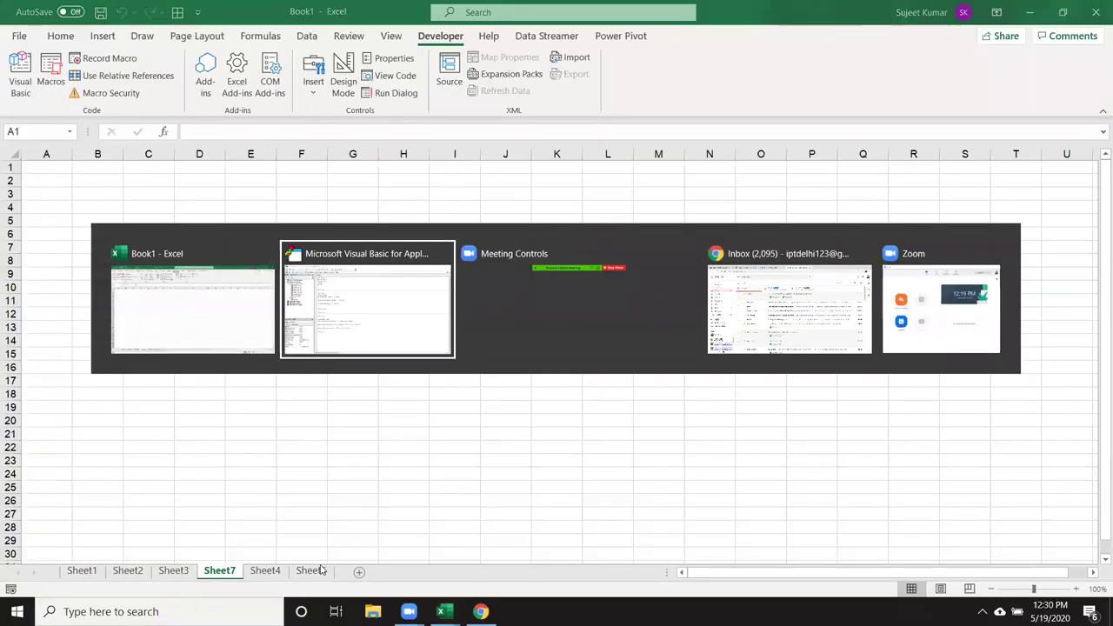
pyautogui.write('sheets("Sheet2"')
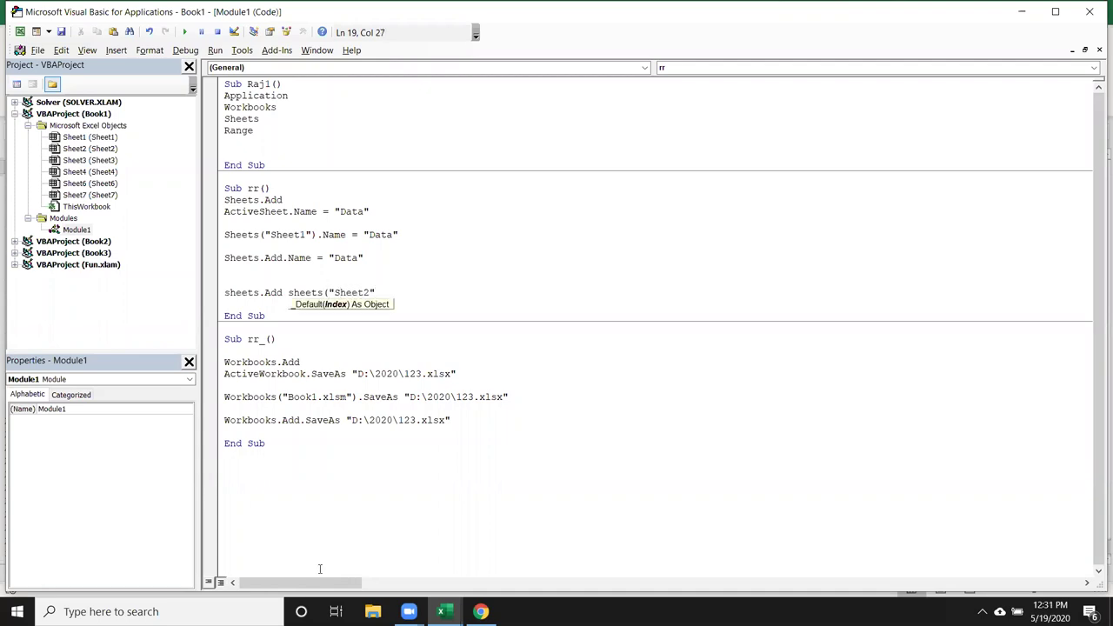
pyautogui.write(')')
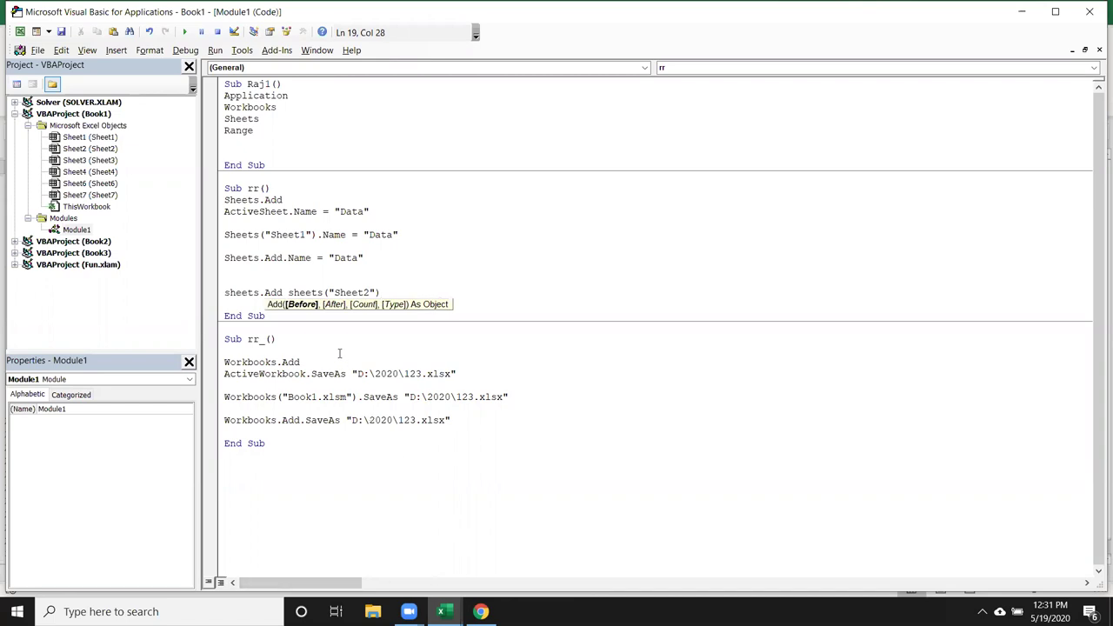
pyautogui.click(339, 353)
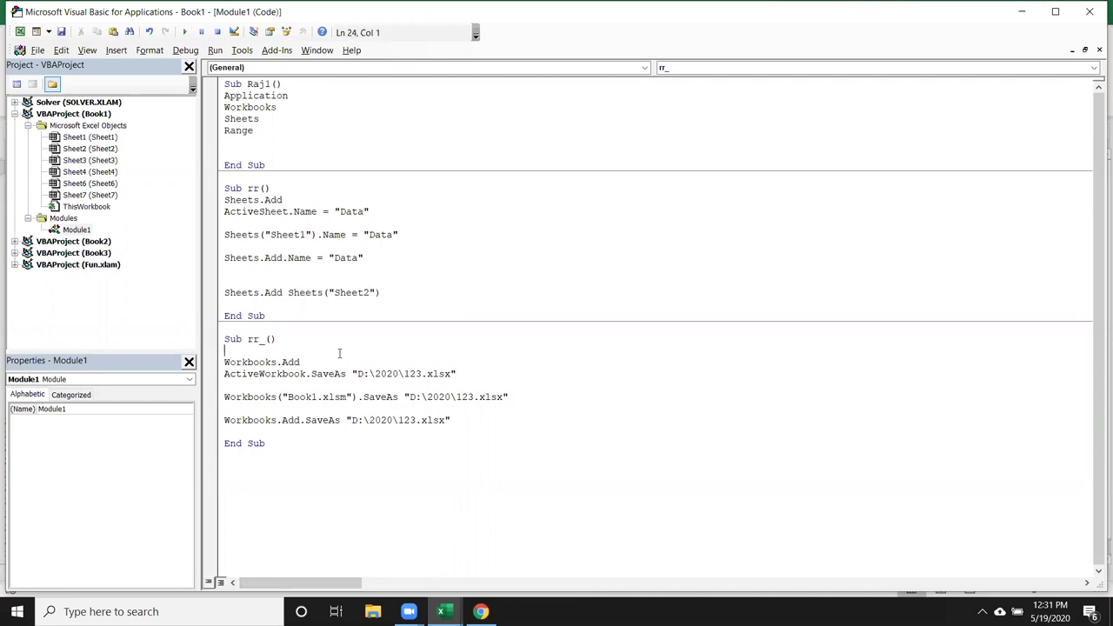
# Insert the comma so it reads Sheets.Add , Sheets("Sheet2"), and highlight its parts.
pyautogui.click(282, 293)
pyautogui.write(',')
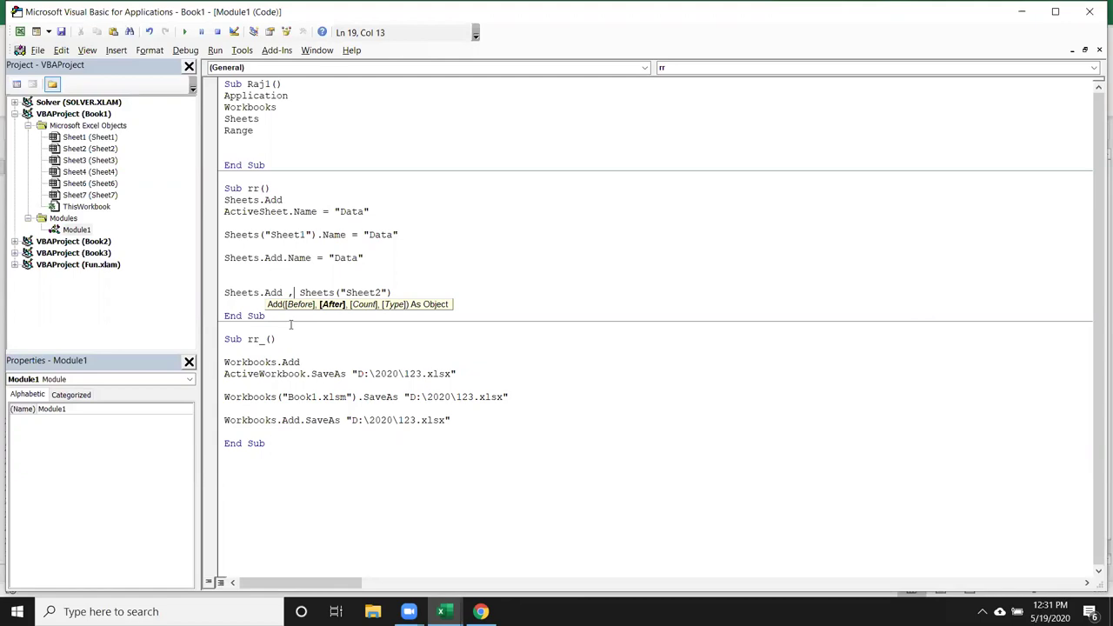
pyautogui.click(290, 324)
pyautogui.click(295, 293)
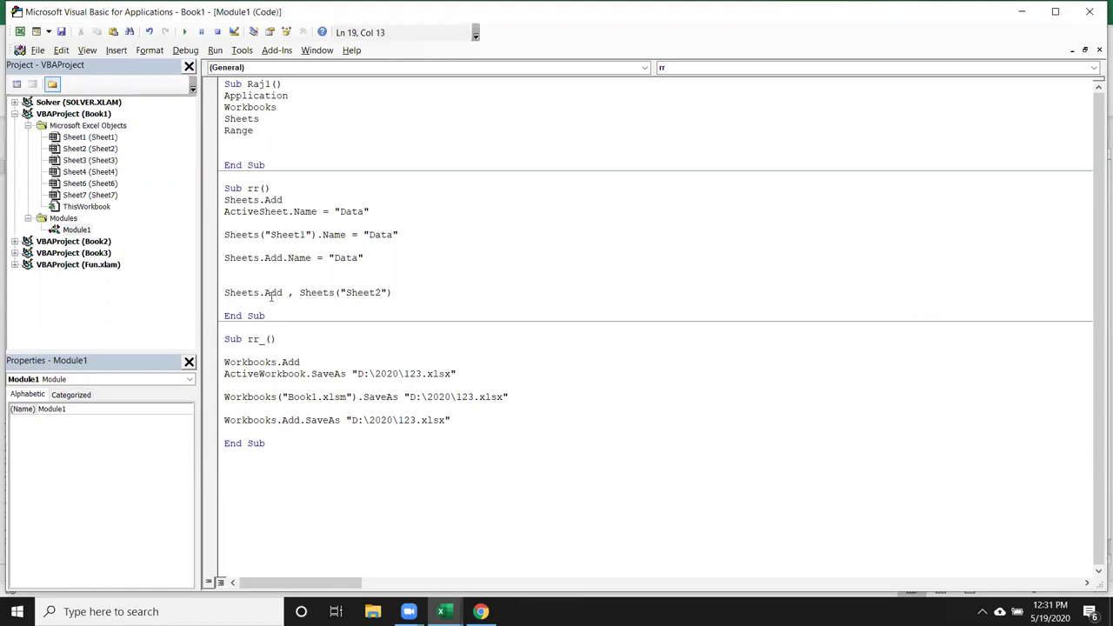
pyautogui.doubleClick(270, 293)
pyautogui.moveTo(300, 293); pyautogui.dragTo(387, 304)
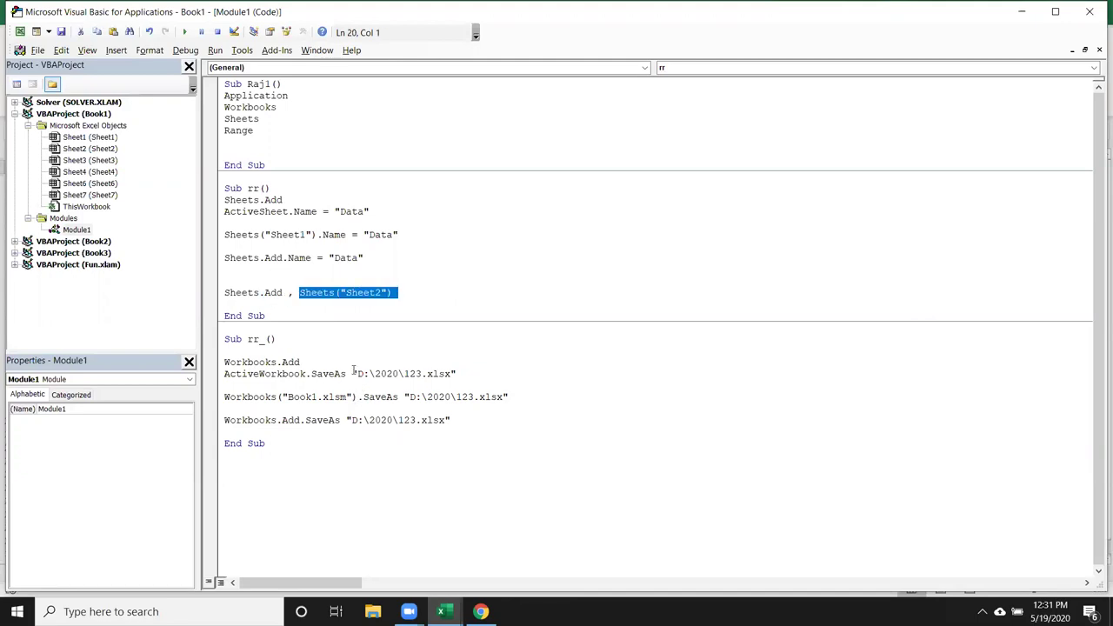
pyautogui.doubleClick(370, 293)
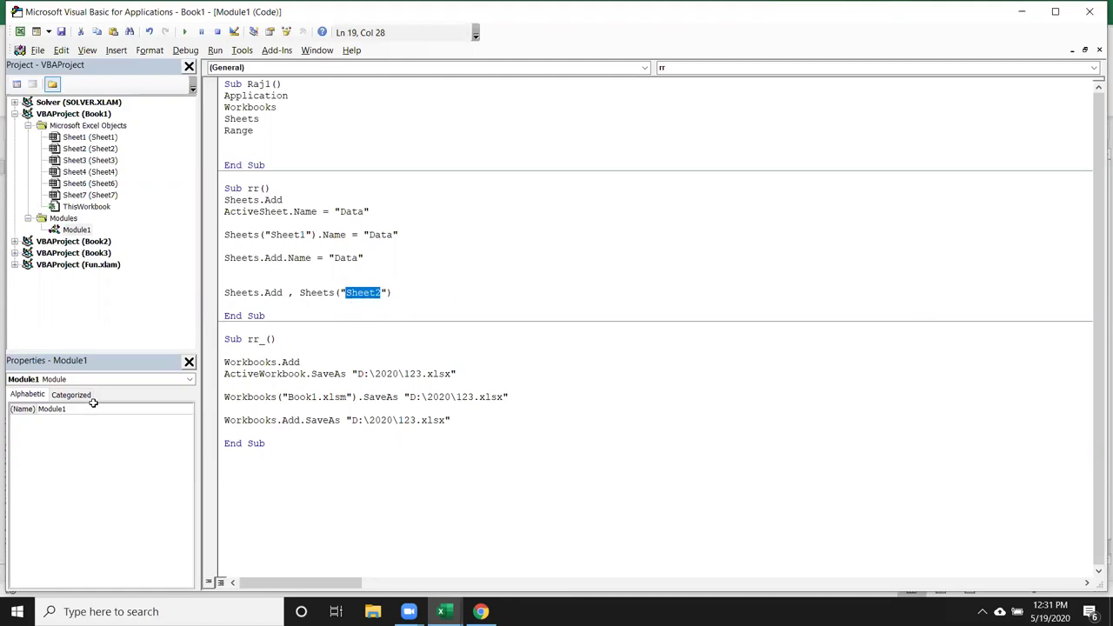
pyautogui.hotkey('alt', 'F11')
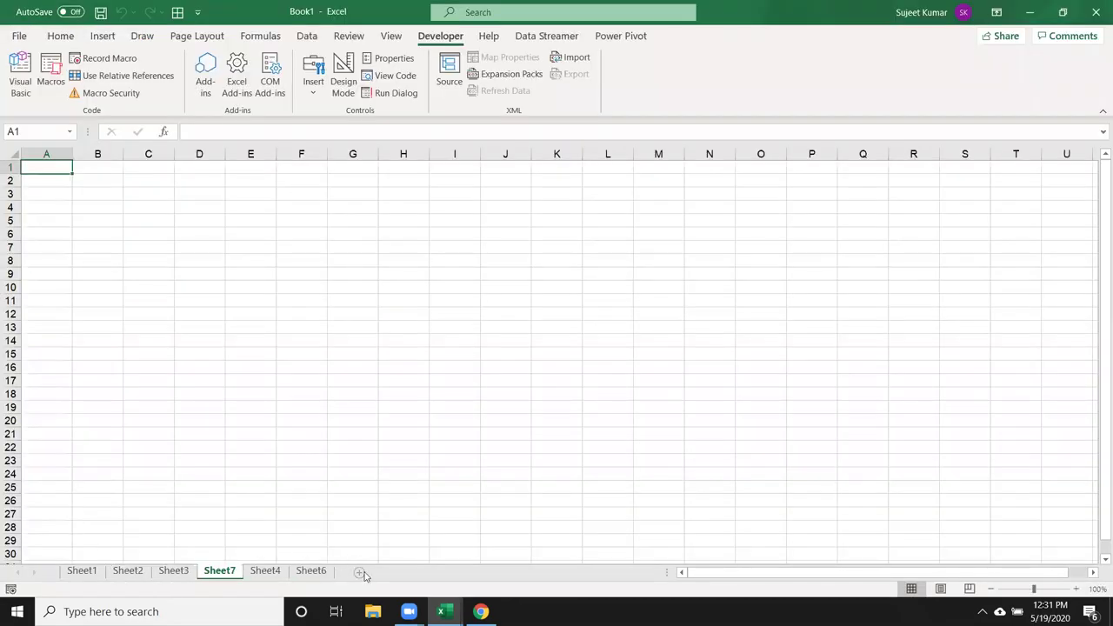
# Change the sheet name in the Sheets.Add line from Sheet2 to sheet6.
pyautogui.hotkey('alt', 'F11')
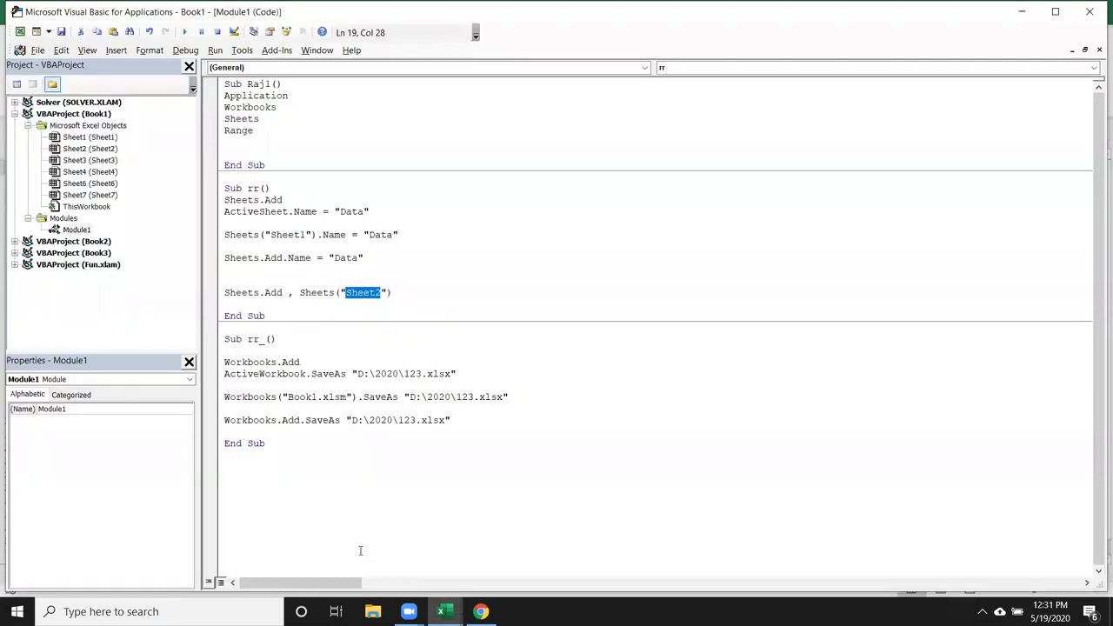
pyautogui.hotkey('alt', 'F11')
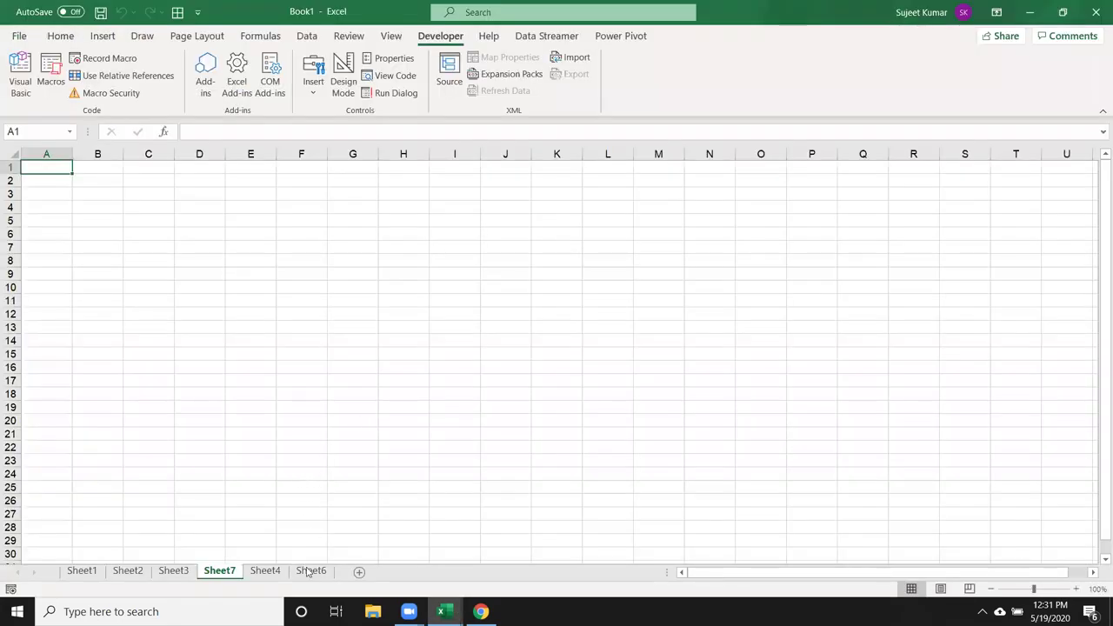
pyautogui.hotkey('alt', 'F11')
pyautogui.press('BackSpace')
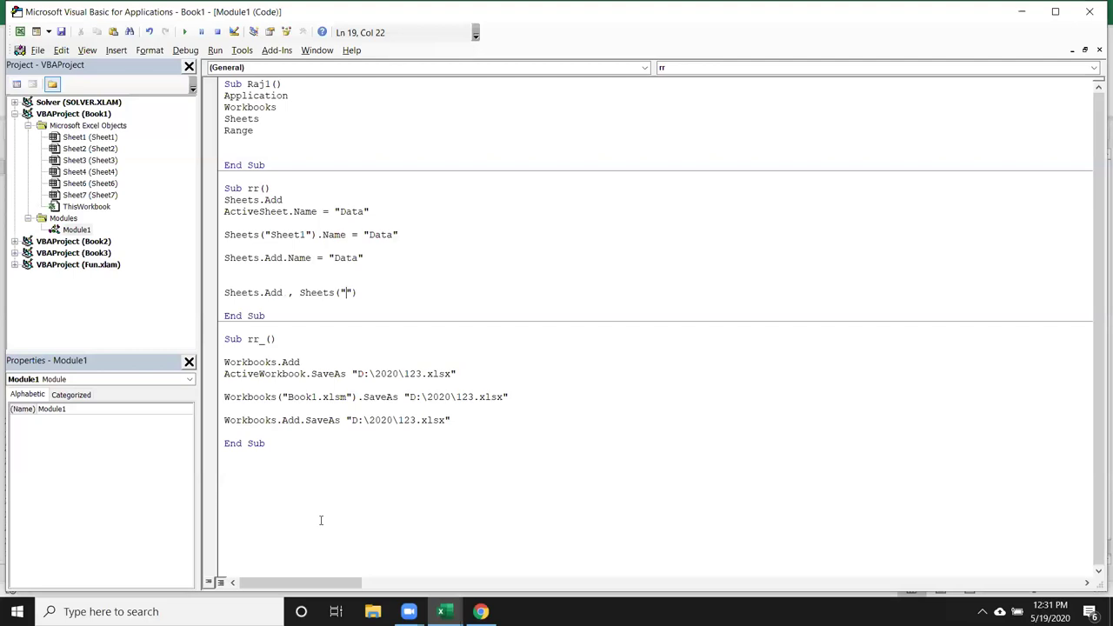
pyautogui.write('sheet')
pyautogui.write('6')
pyautogui.click(347, 361)
# Move the Sheet6 tab between Sheet2 and Sheet3 in Excel.
pyautogui.hotkey('alt', 'F11')
pyautogui.click(310, 571)
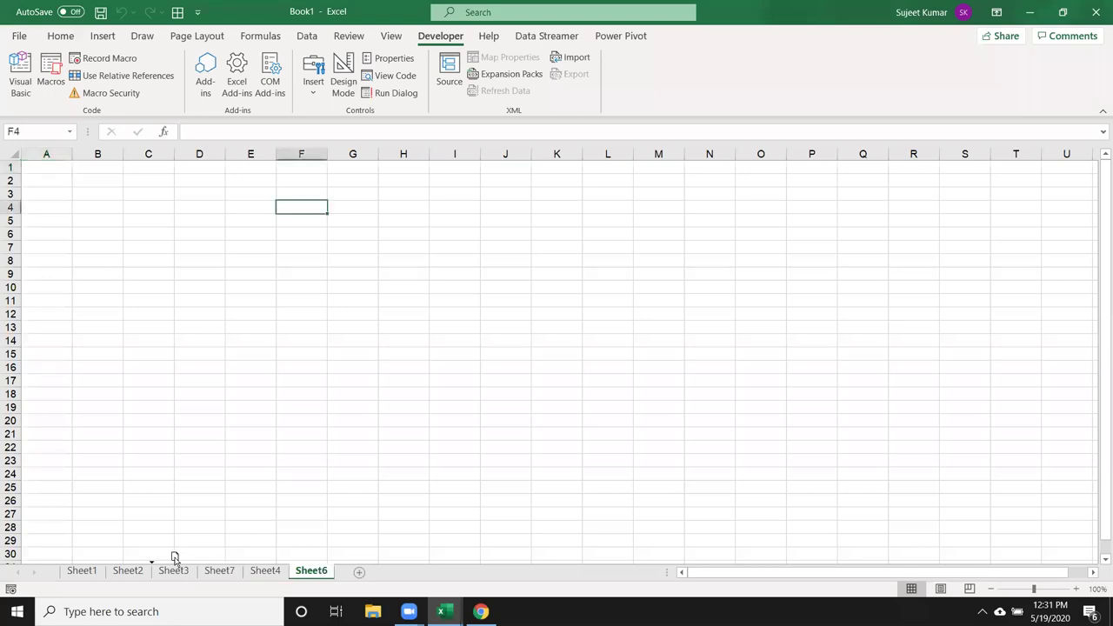
pyautogui.moveTo(310, 571); pyautogui.dragTo(151, 570)
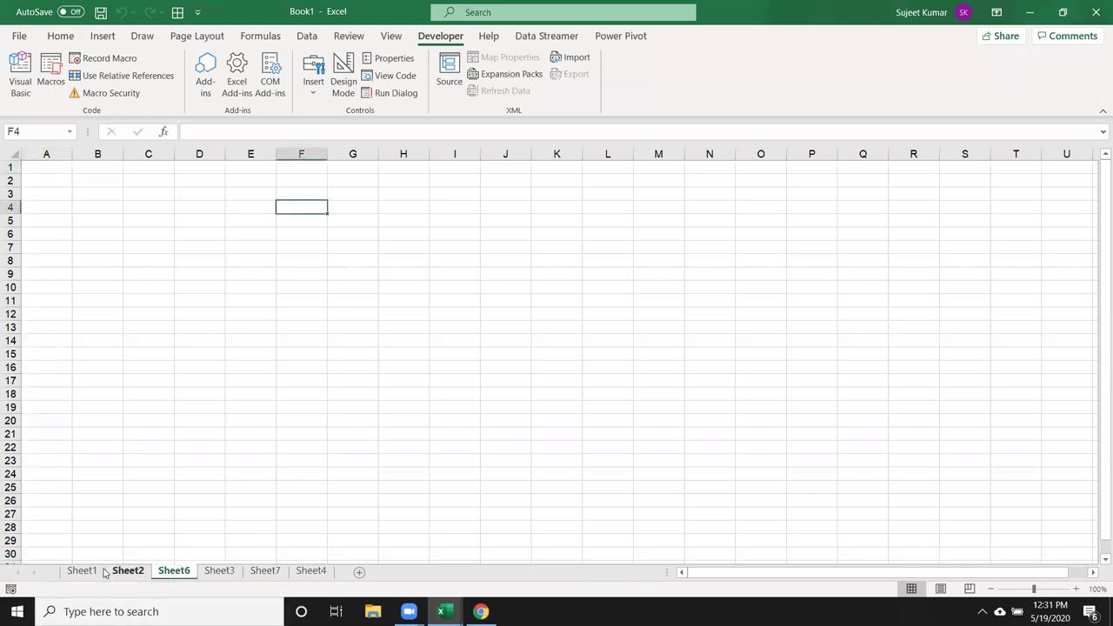
pyautogui.hotkey('alt', 'F11')
# Replace "sheet6" with index 6 so the line reads Sheets.Add , Sheets(6), and add a blank line.
pyautogui.click(356, 292)
pyautogui.hotkey('alt', 'F11')
pyautogui.hotkey('alt', 'F11')
pyautogui.moveTo(387, 293); pyautogui.dragTo(341, 292)
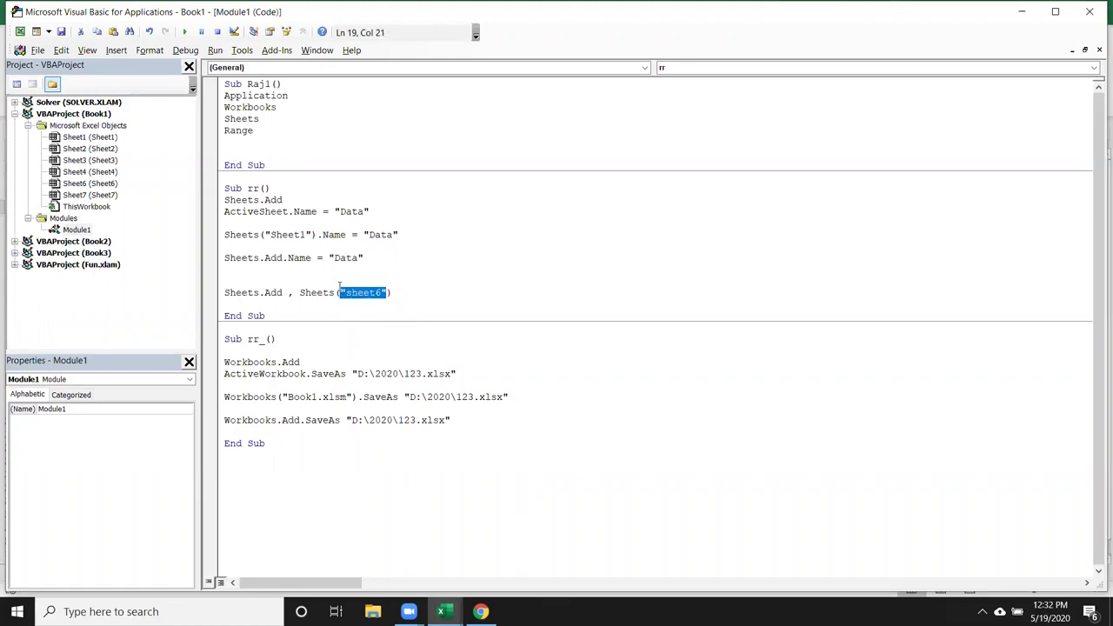
pyautogui.write('6')
pyautogui.click(343, 315)
pyautogui.hotkey('alt', 'F11')
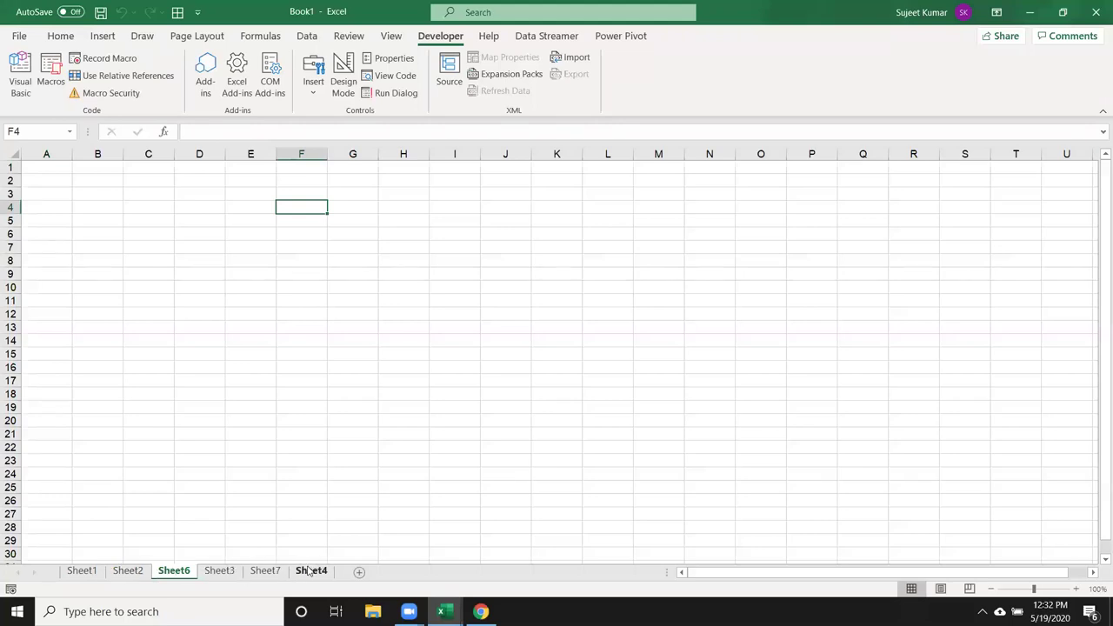
pyautogui.hotkey('alt', 'F11')
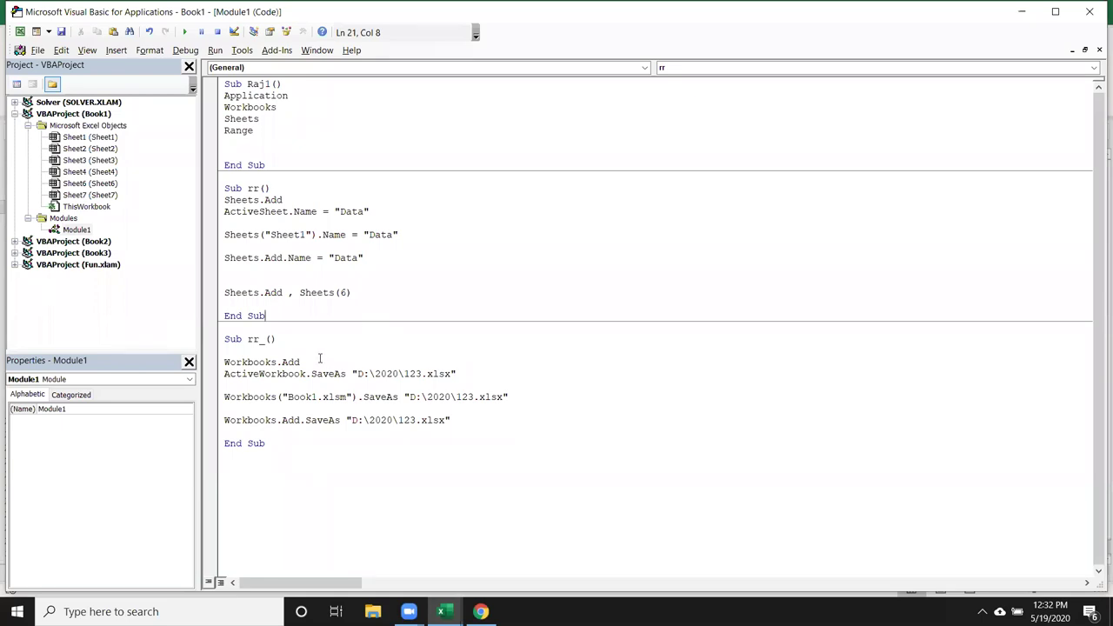
pyautogui.click(270, 307)
pyautogui.press('Return')
pyautogui.hotkey('alt', 'F11')
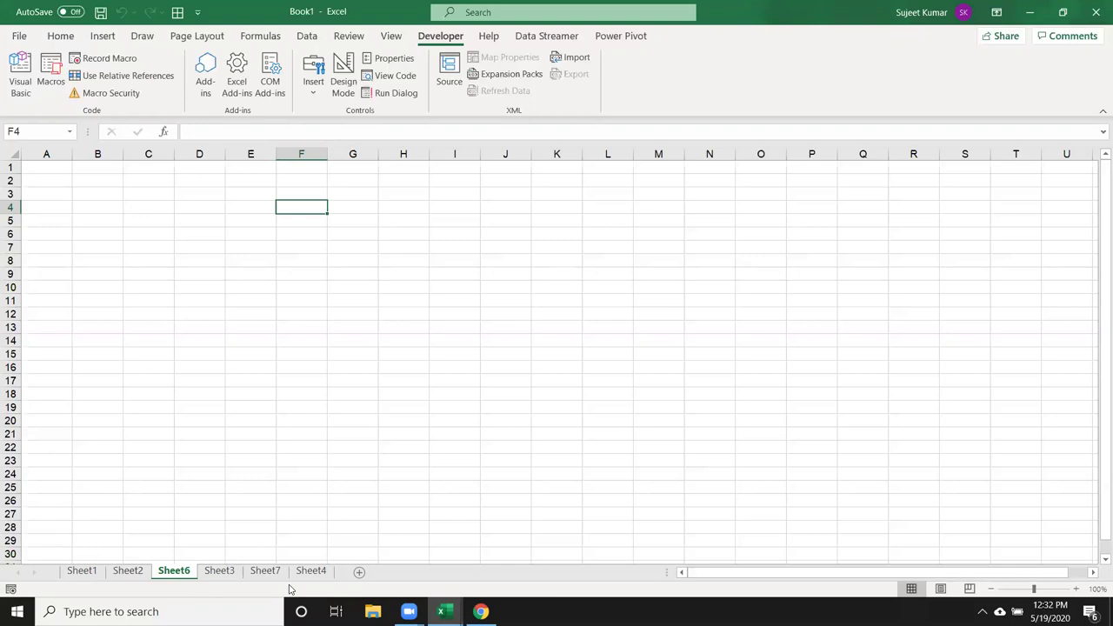
pyautogui.hotkey('alt', 'F11')
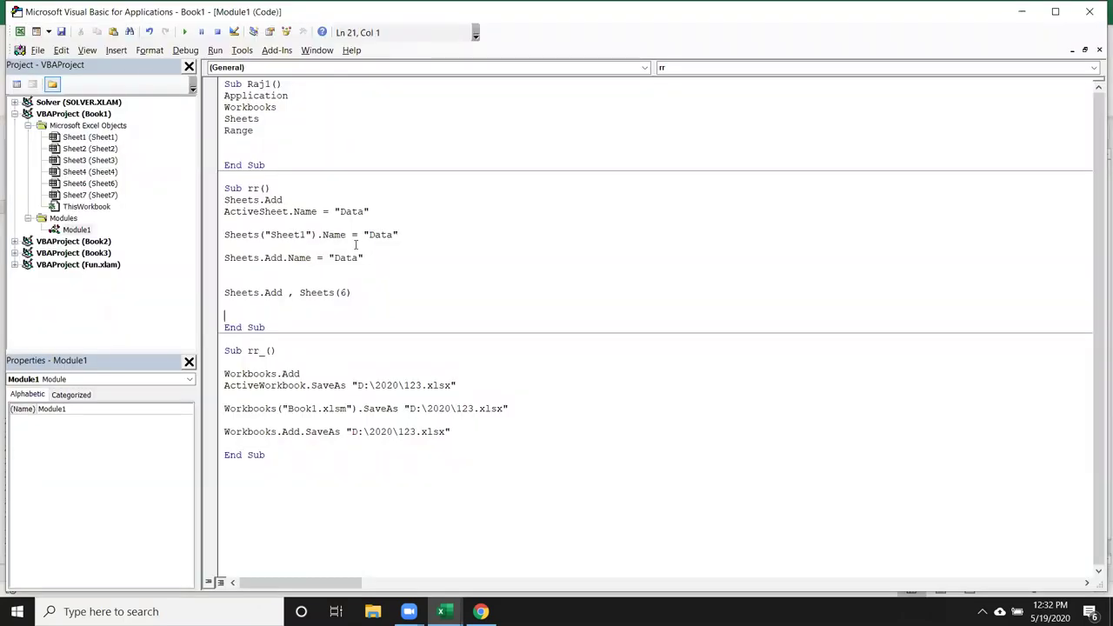
# Replace index 6 with Sheets.Count so the new sheet goes after the last one.
pyautogui.doubleClick(343, 293)
pyautogui.write('sheets.c')
pyautogui.write('u')
pyautogui.press('Tab')
pyautogui.click(354, 313)
pyautogui.moveTo(339, 293); pyautogui.dragTo(409, 293)
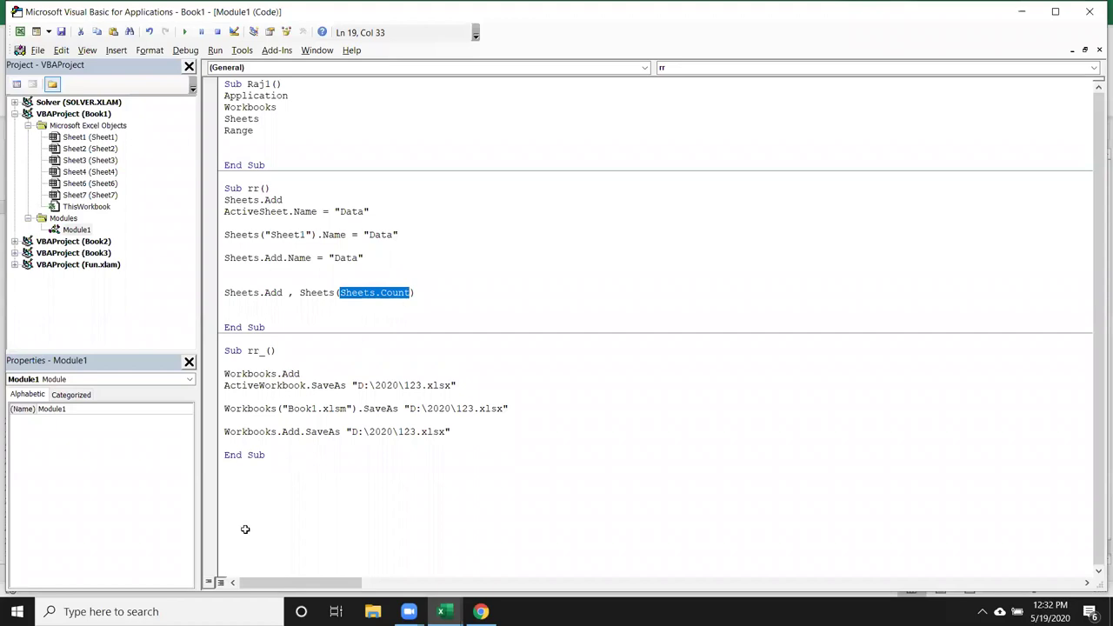
pyautogui.hotkey('alt', 'F11')
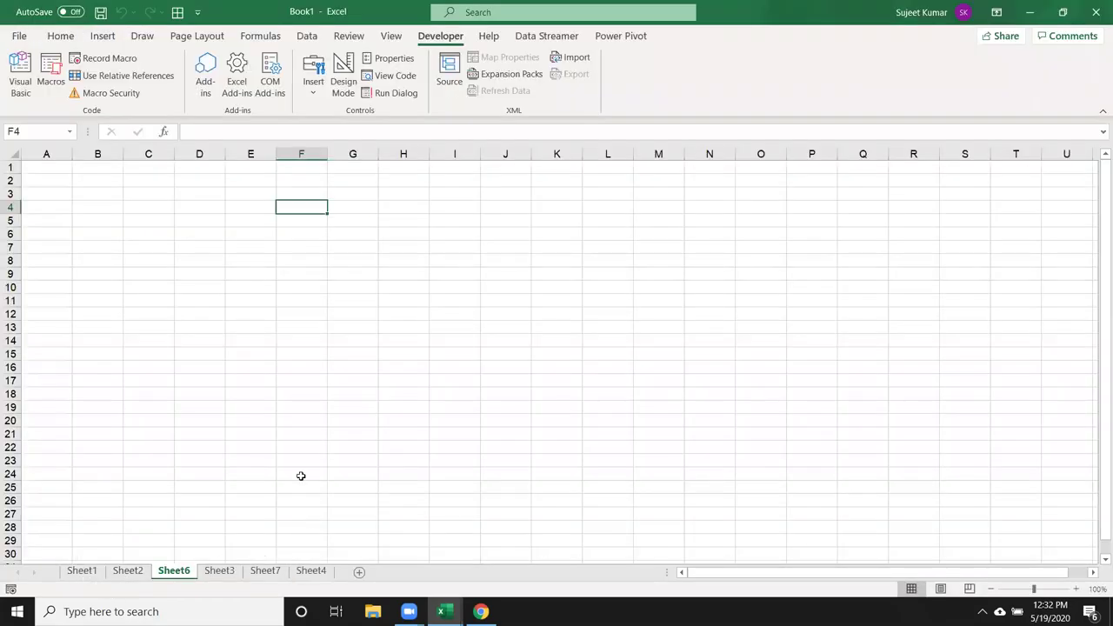
pyautogui.hotkey('alt', 'F11')
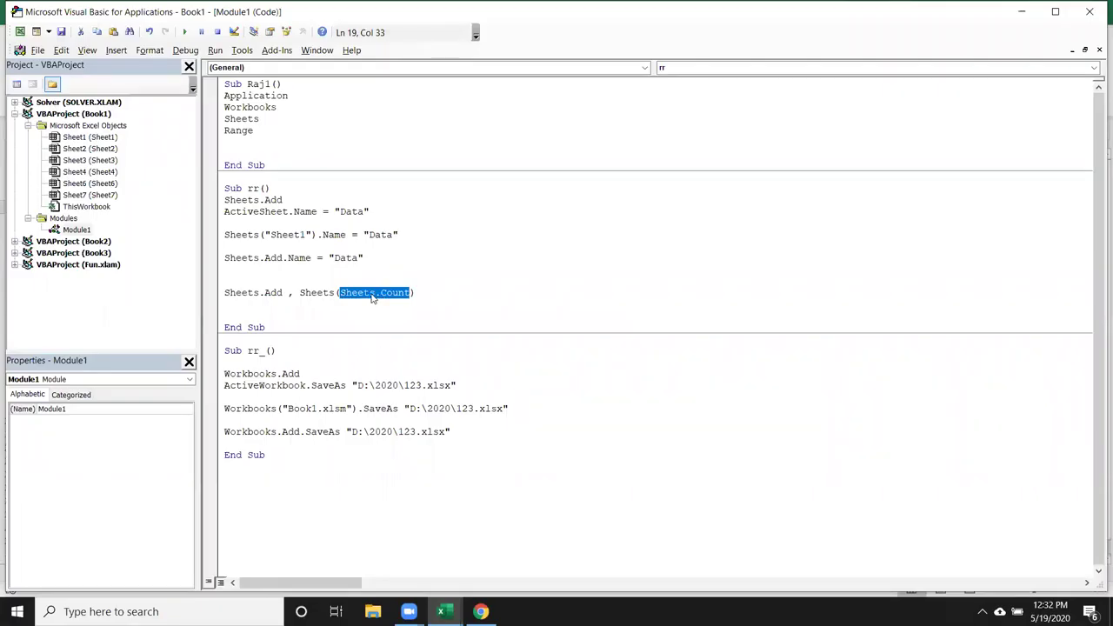
pyautogui.click(363, 317)
# Append a count of 5 to the Sheets.Add line and add blank lines in Sub rr.
pyautogui.press('Up')
pyautogui.press('Up')
pyautogui.hotkey('shift', 'End')
pyautogui.press('Down')
pyautogui.click(436, 297)
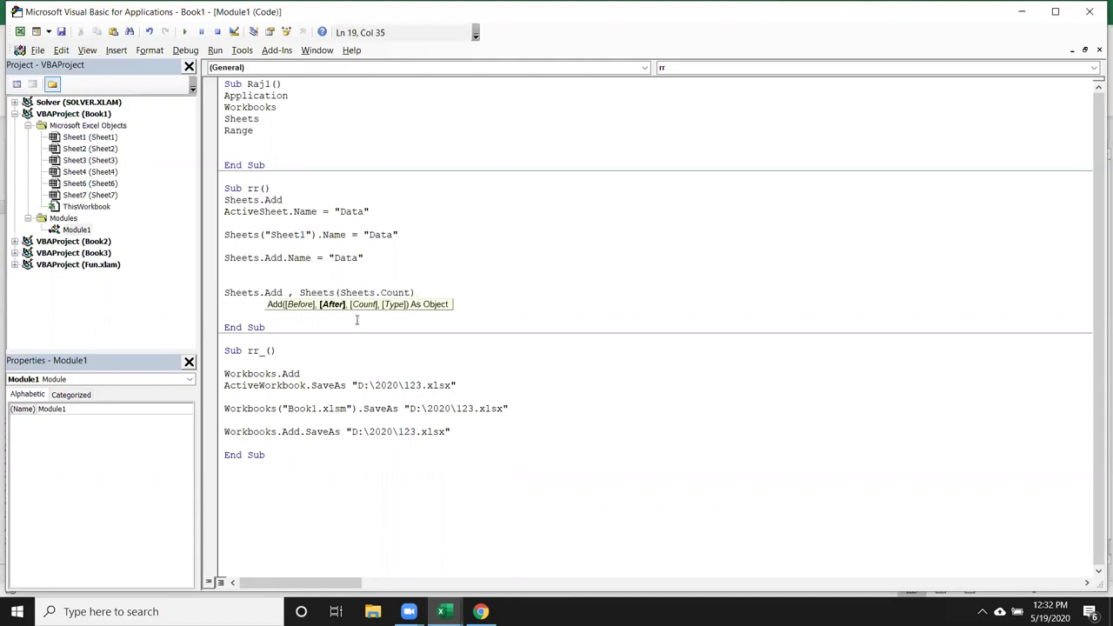
pyautogui.write(',')
pyautogui.write('5')
pyautogui.click(375, 320)
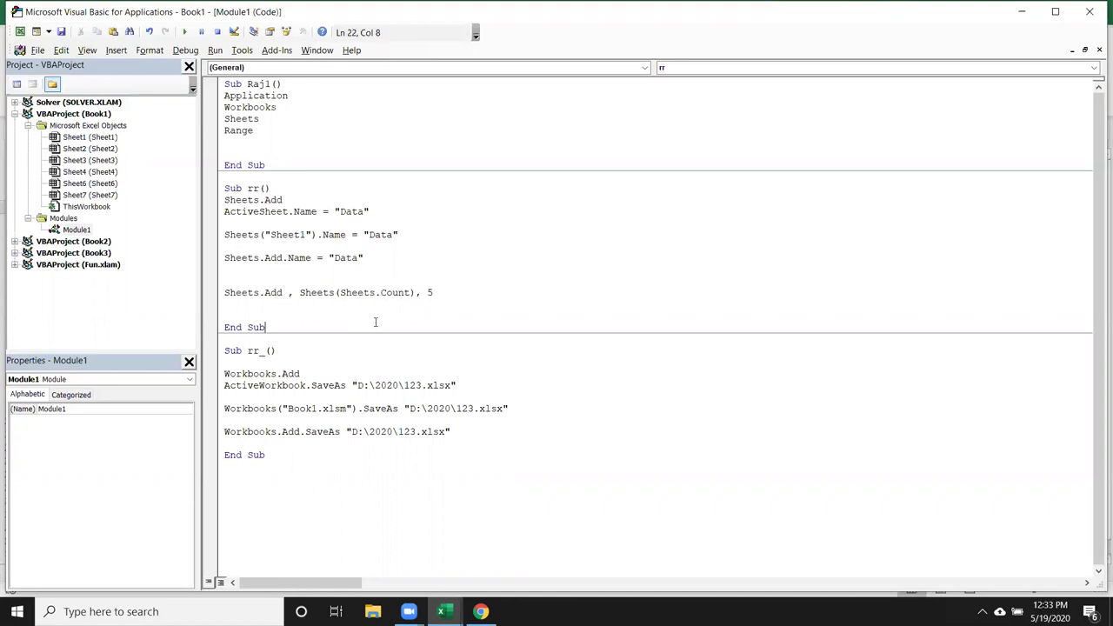
pyautogui.moveTo(217, 283); pyautogui.dragTo(220, 300)
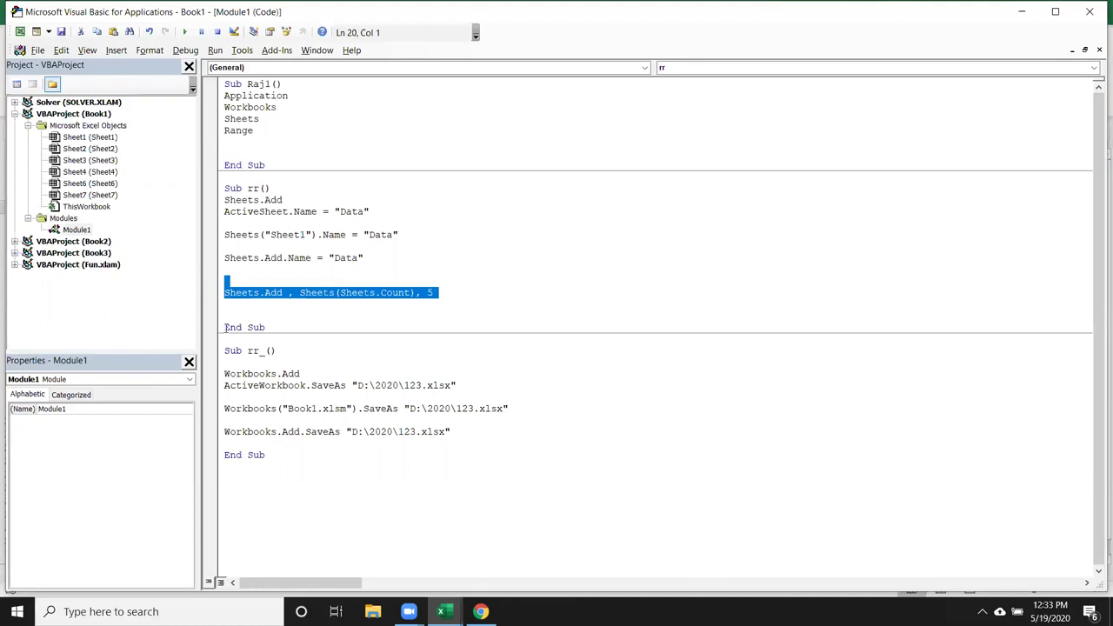
pyautogui.press('Down')
pyautogui.moveTo(219, 282); pyautogui.dragTo(226, 305)
pyautogui.click(259, 307)
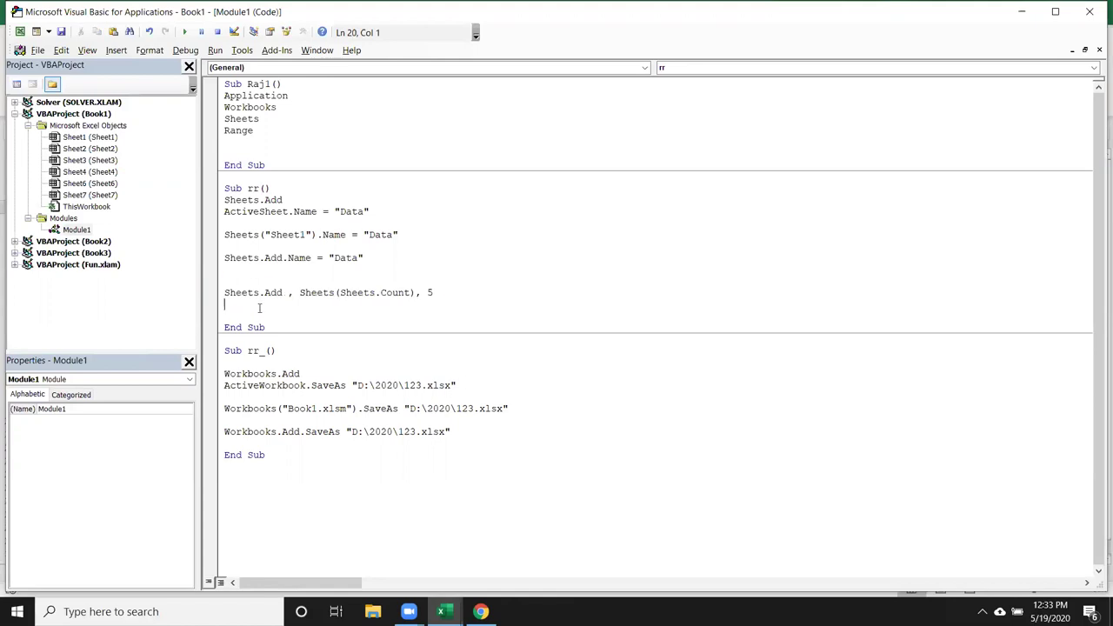
pyautogui.press('Return')
pyautogui.press('Return')
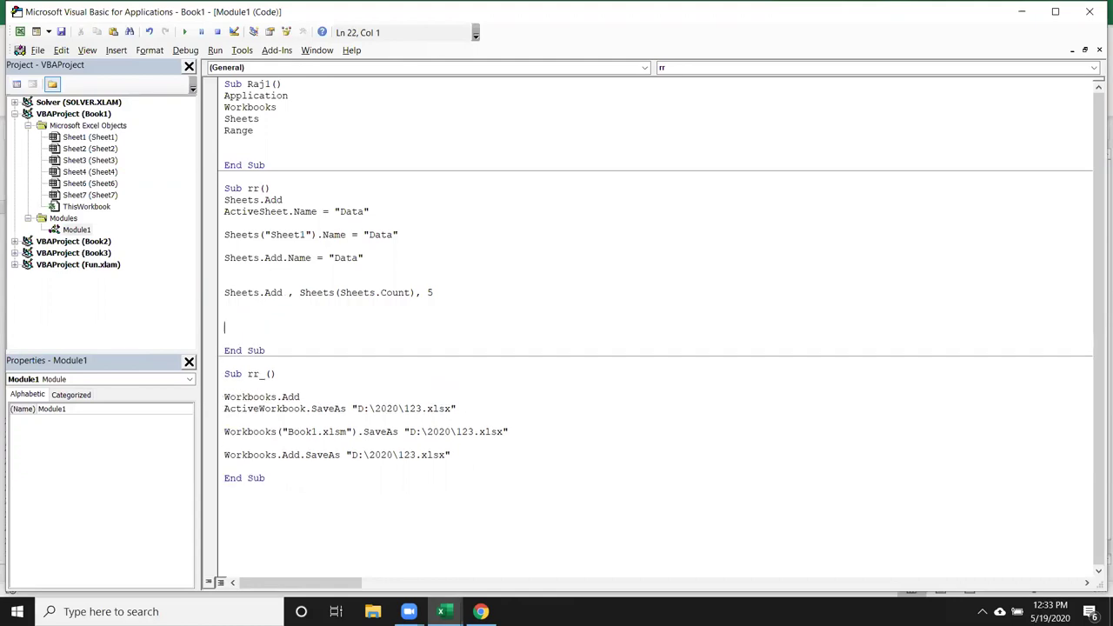
# In the workbook, bring up the Sheet6 tab menu and dismiss it without deleting.
pyautogui.hotkey('alt', 'F11')
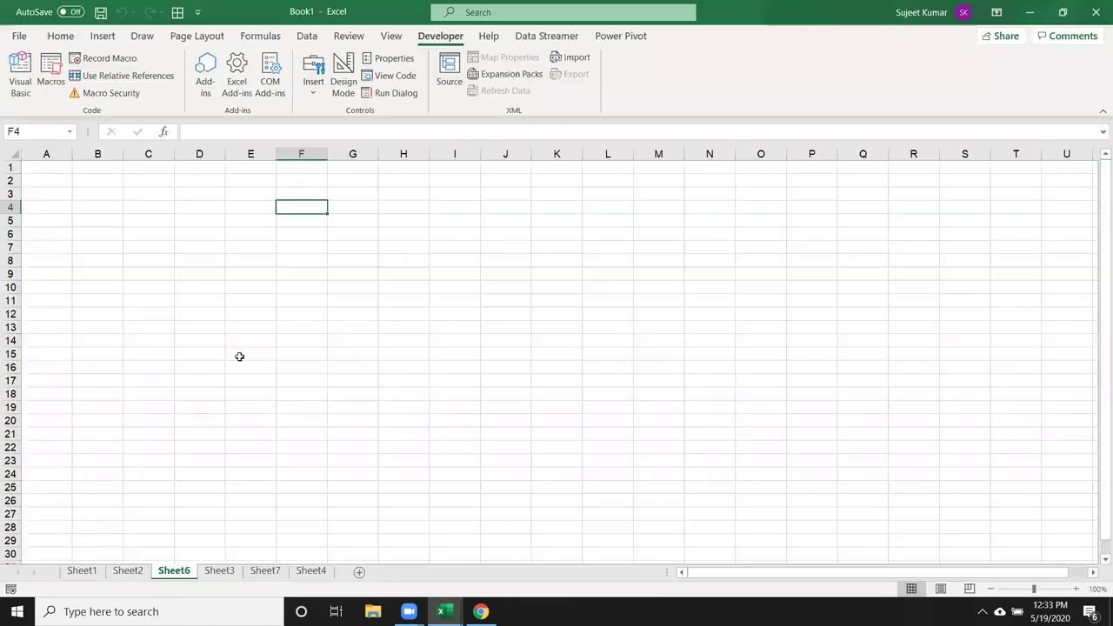
pyautogui.rightClick(173, 572)
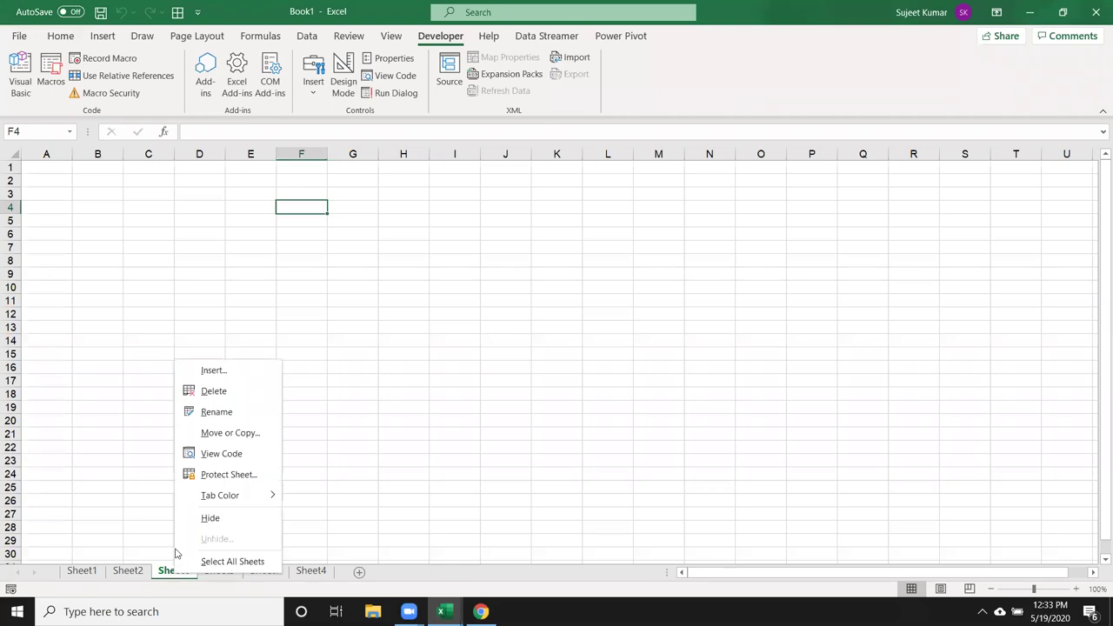
pyautogui.press('Escape')
# Insert blank lines above Sheets.Add in Sub rr, then go back to the workbook.
pyautogui.hotkey('alt', 'F11')
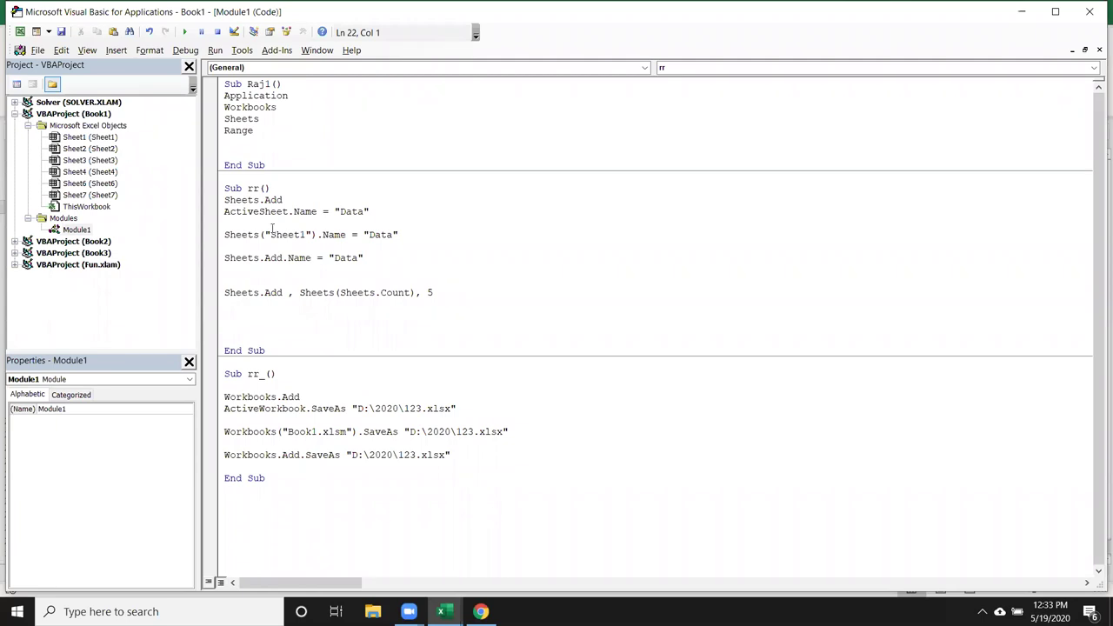
pyautogui.click(252, 118)
pyautogui.doubleClick(252, 118)
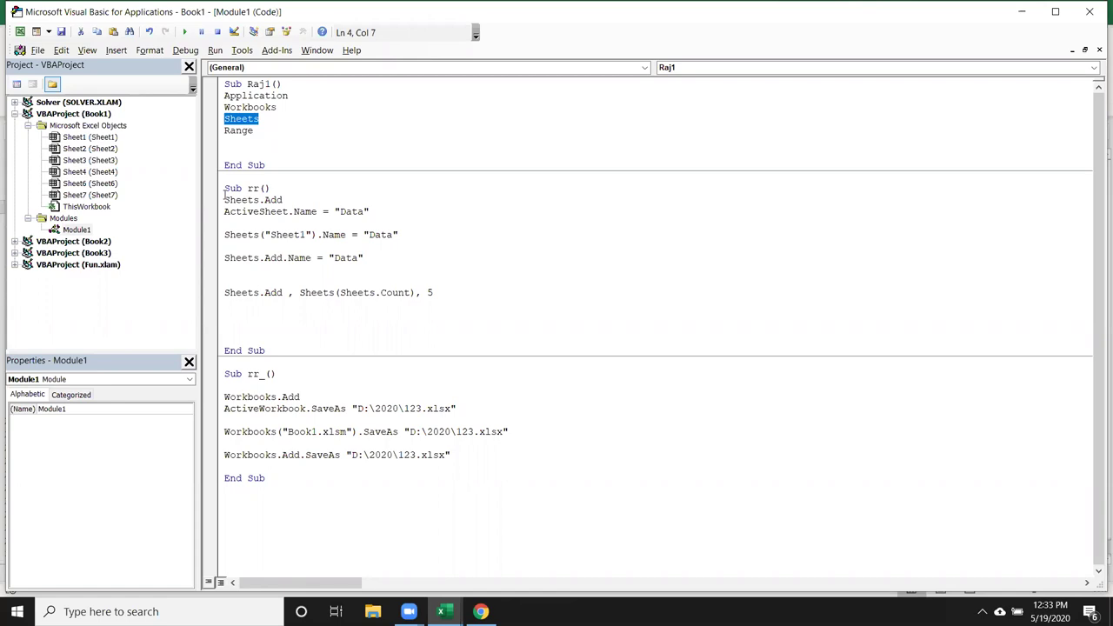
pyautogui.click(224, 200)
pyautogui.press('Return')
pyautogui.press('Return')
pyautogui.press('Return')
pyautogui.press('Return')
pyautogui.press('Up')
pyautogui.press('Up')
pyautogui.press('Up')
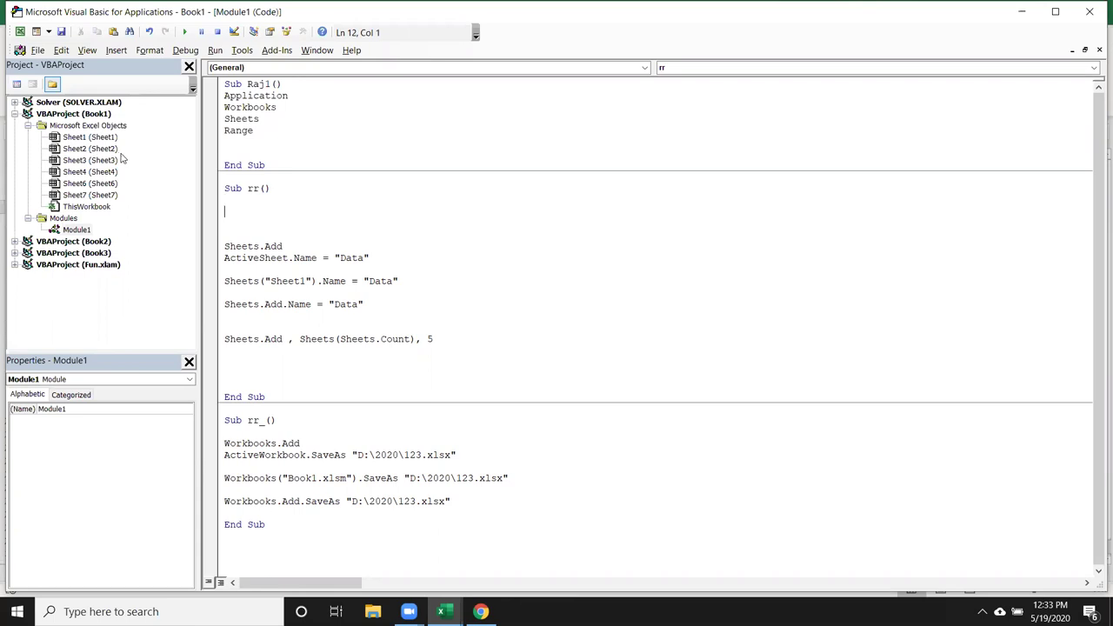
pyautogui.hotkey('alt', 'F11')
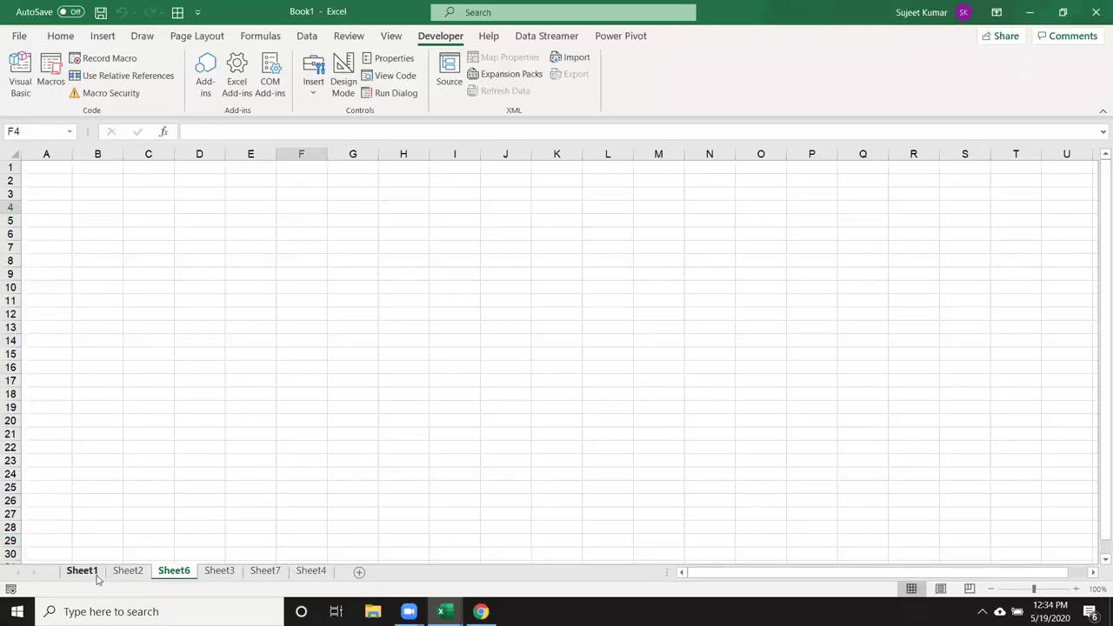
# Rename the Sheet1 tab to Jan.
pyautogui.click(82, 571)
pyautogui.doubleClick(93, 577)
pyautogui.write('JAn')
pyautogui.press('BackSpace')
pyautogui.press('BackSpace')
pyautogui.write('an')
pyautogui.click(112, 499)
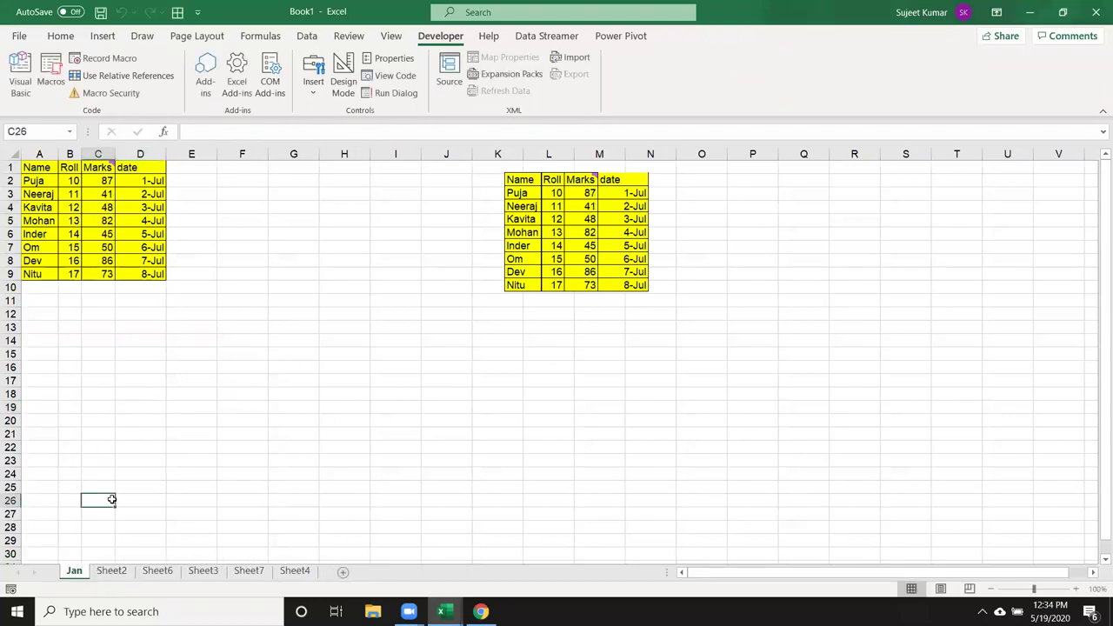
# Add Sheet1.Activate as the first line of Sub rr.
pyautogui.hotkey('alt', 'F11')
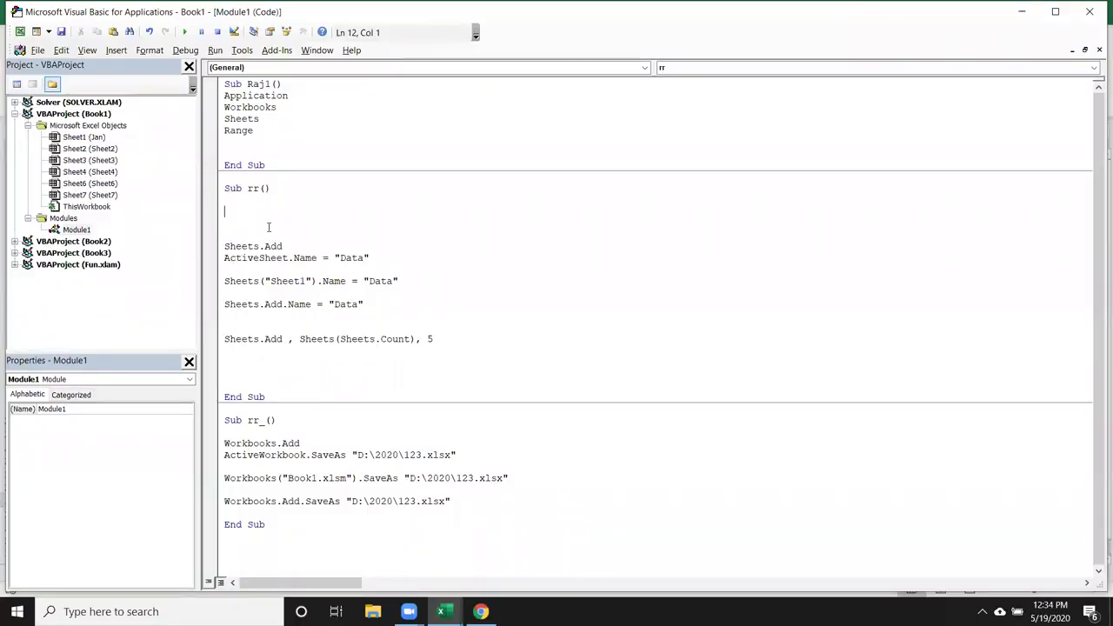
pyautogui.write('sheet1.Activa')
pyautogui.press('Tab')
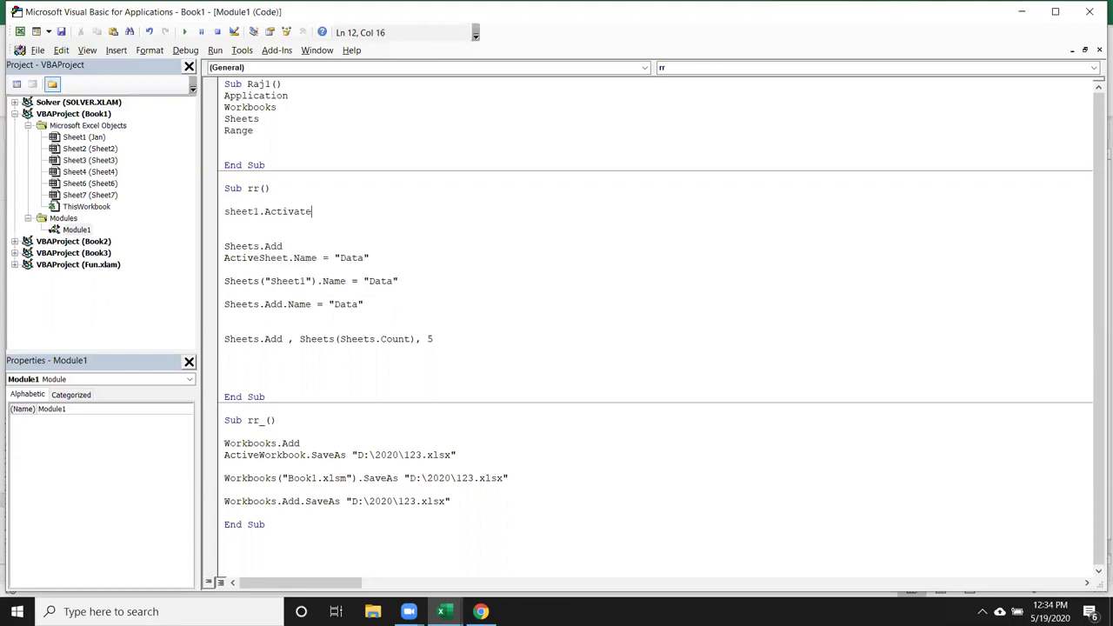
pyautogui.press('Return')
# Add a Sheets("Jan").Select line below Sheet1.Activate.
pyautogui.hotkey('alt', 'F11')
pyautogui.click(295, 570)
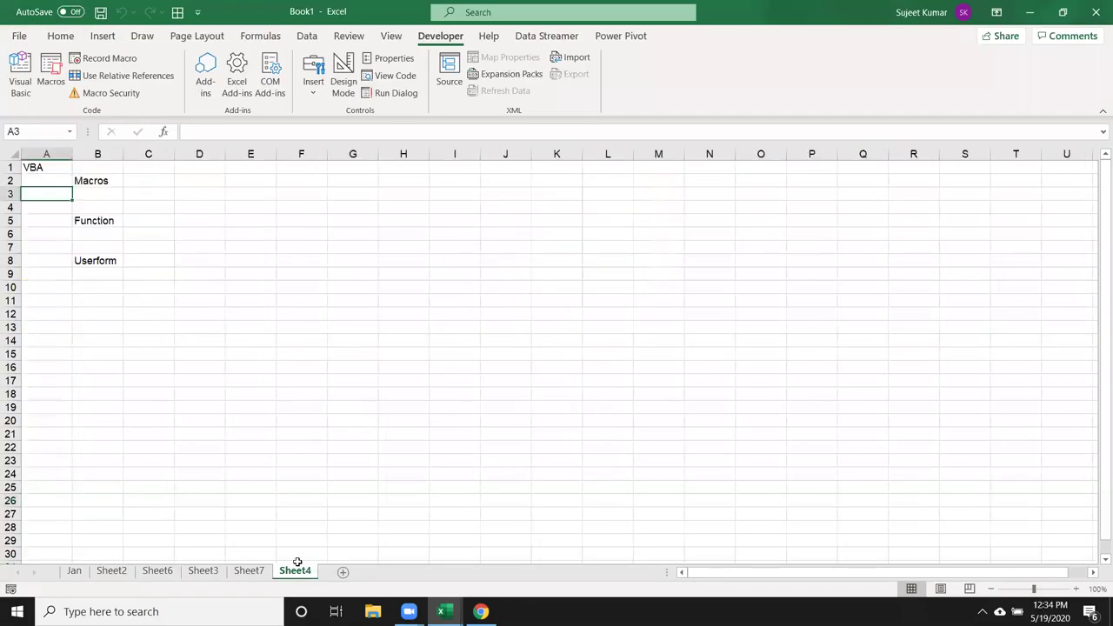
pyautogui.click(74, 570)
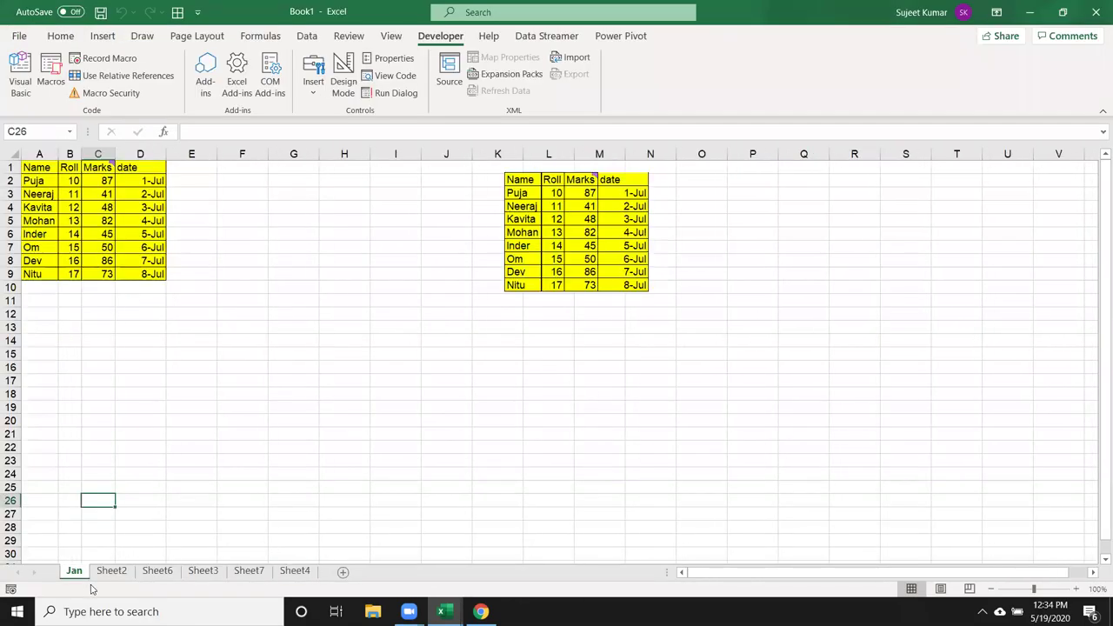
pyautogui.hotkey('alt', 'F11')
pyautogui.write('sheets(:')
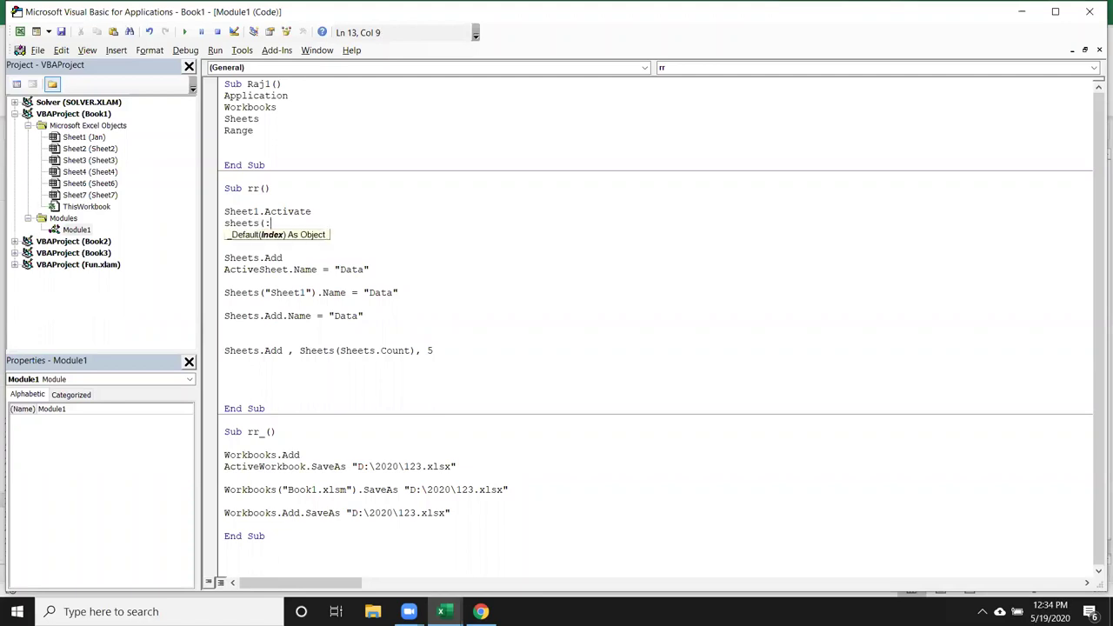
pyautogui.write('Jan").select')
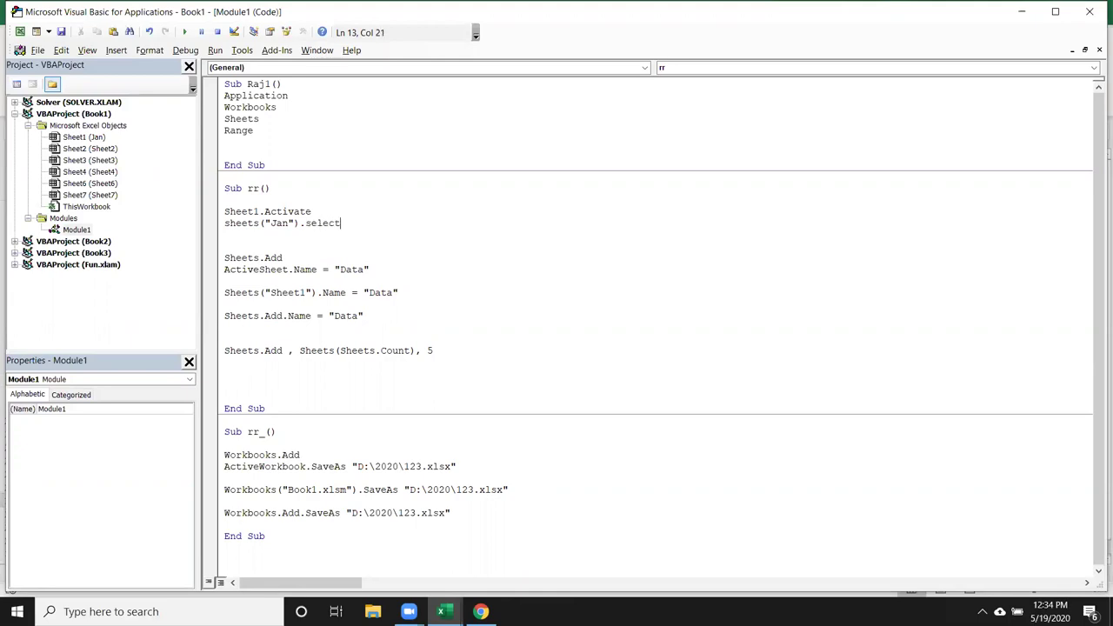
pyautogui.press('Return')
# Add Sheets(1).Select as the third line, leaving a blank line below it.
pyautogui.hotkey('alt', 'F11')
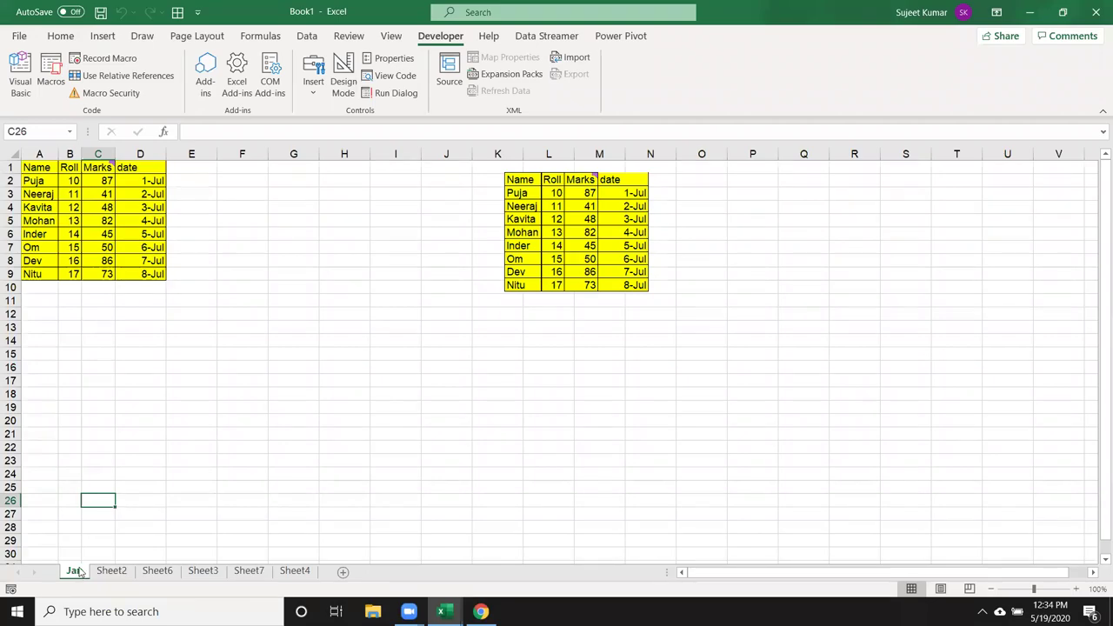
pyautogui.hotkey('alt', 'F11')
pyautogui.write('sheets')
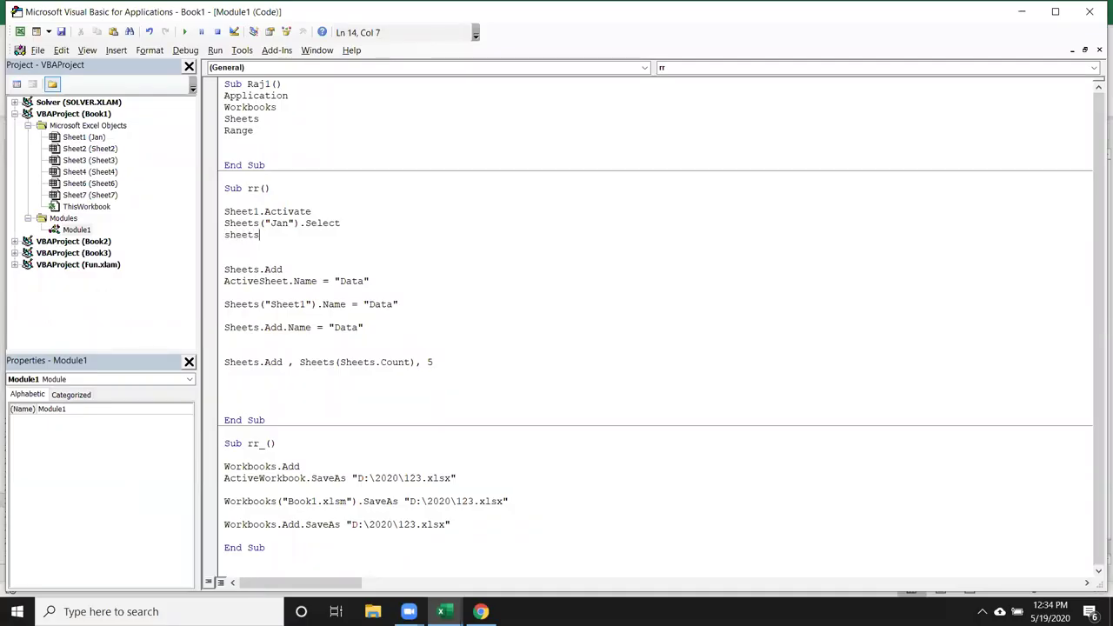
pyautogui.write('(1')
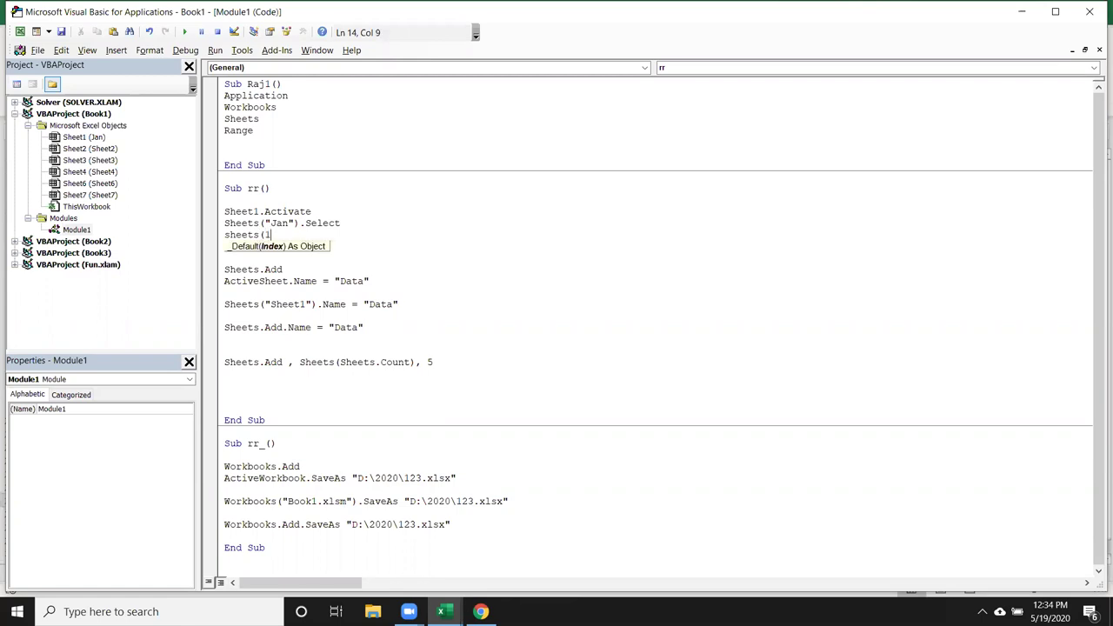
pyautogui.write(').select')
pyautogui.click(296, 327)
pyautogui.moveTo(405, 363); pyautogui.dragTo(358, 365)
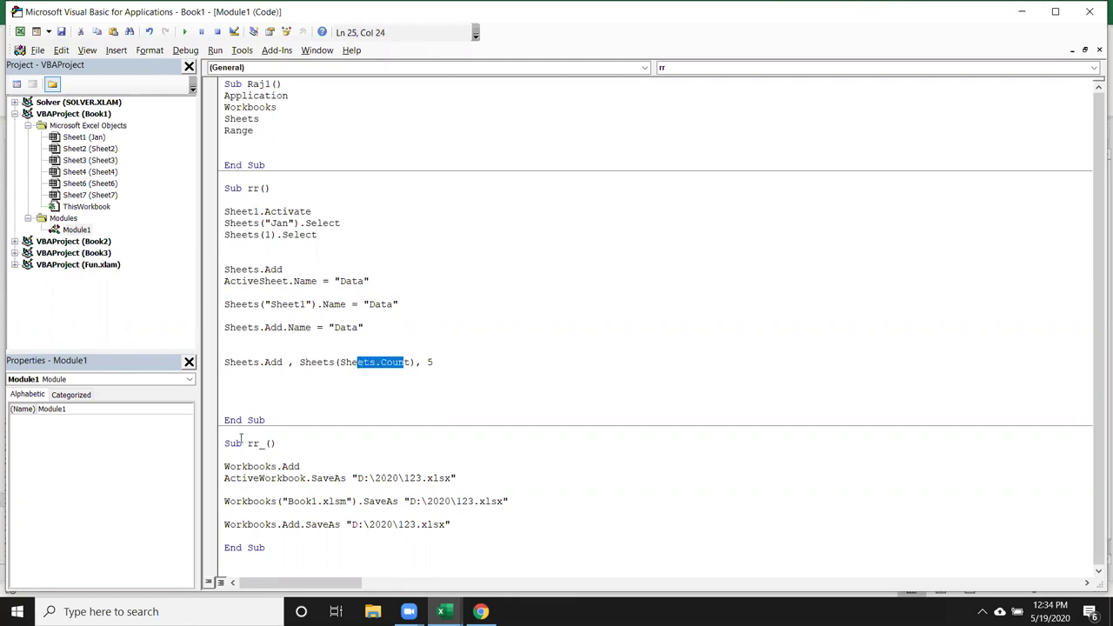
pyautogui.click(292, 254)
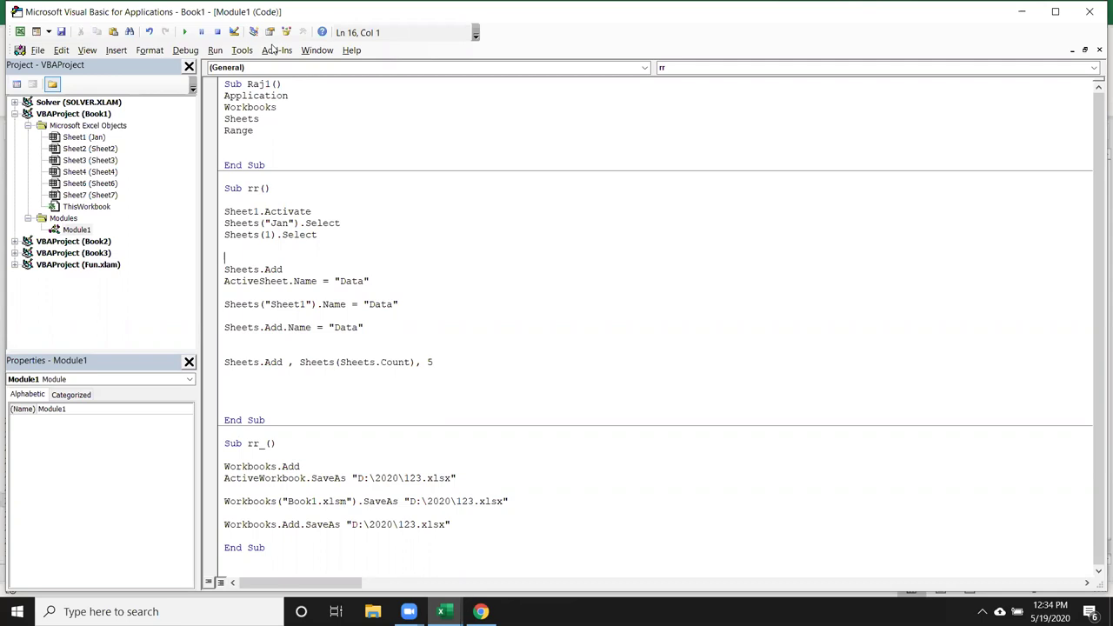
pyautogui.click(333, 244)
pyautogui.doubleClick(266, 509)
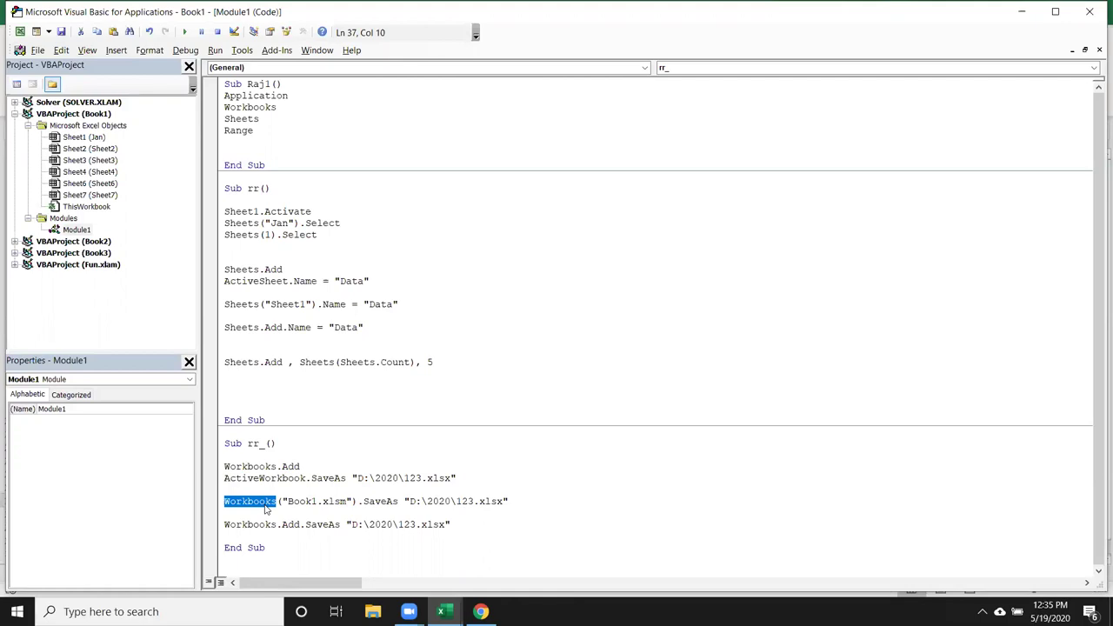
pyautogui.doubleClick(309, 503)
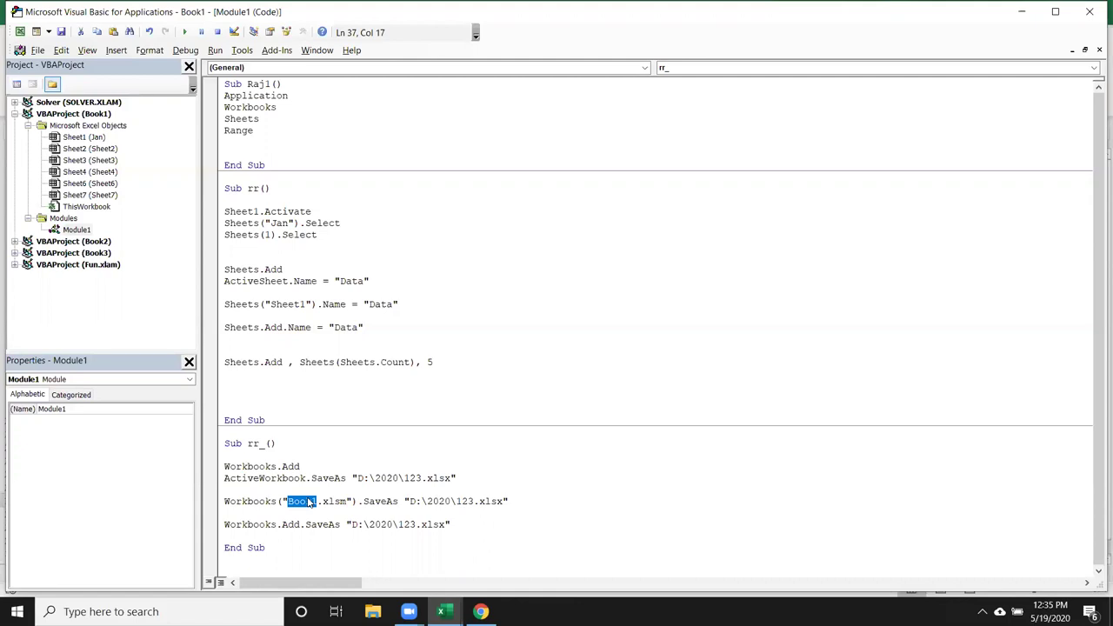
pyautogui.click(380, 507)
pyautogui.doubleClick(380, 502)
pyautogui.doubleClick(419, 502)
pyautogui.moveTo(346, 501); pyautogui.dragTo(288, 501)
# Highlight Sheets, Jan, Select and the index 1 in the new Sub rr lines to explain them.
pyautogui.click(217, 362)
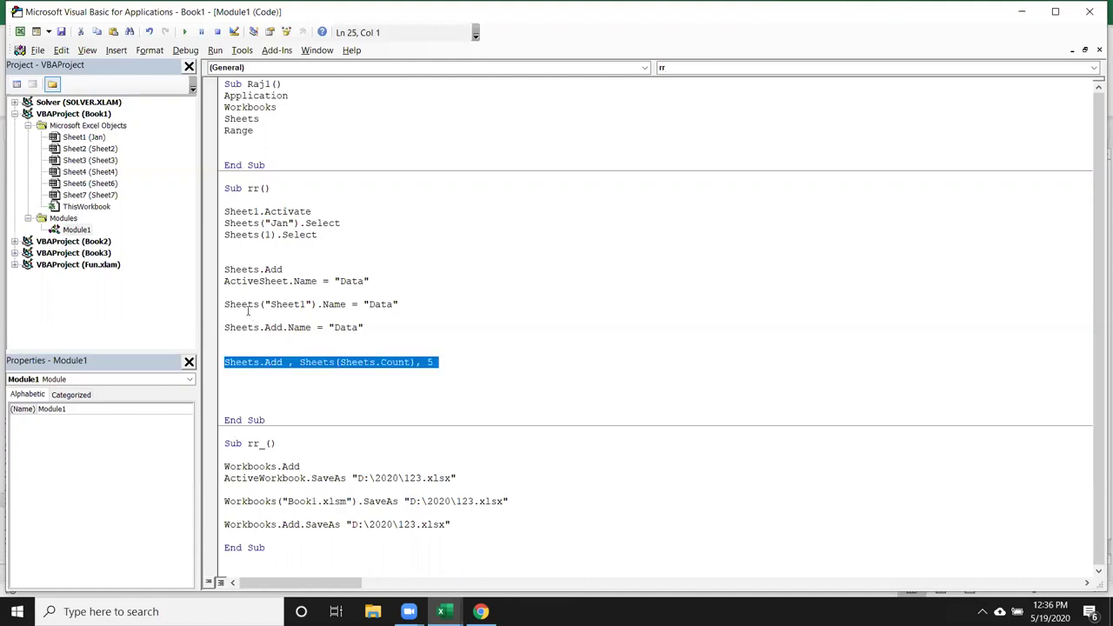
pyautogui.doubleClick(238, 223)
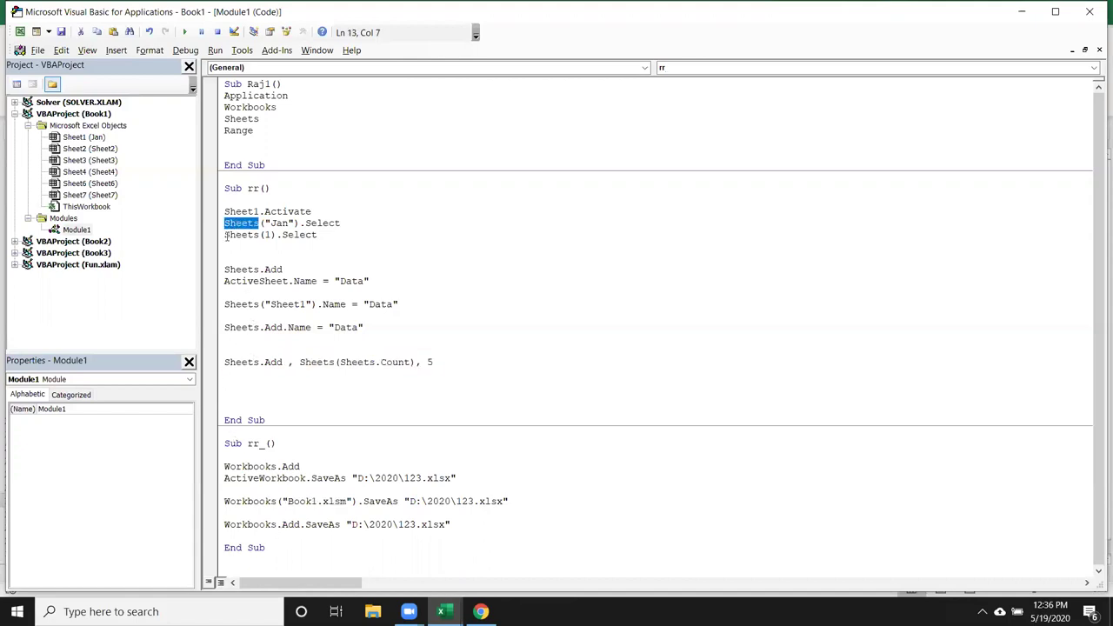
pyautogui.doubleClick(240, 228)
pyautogui.doubleClick(278, 223)
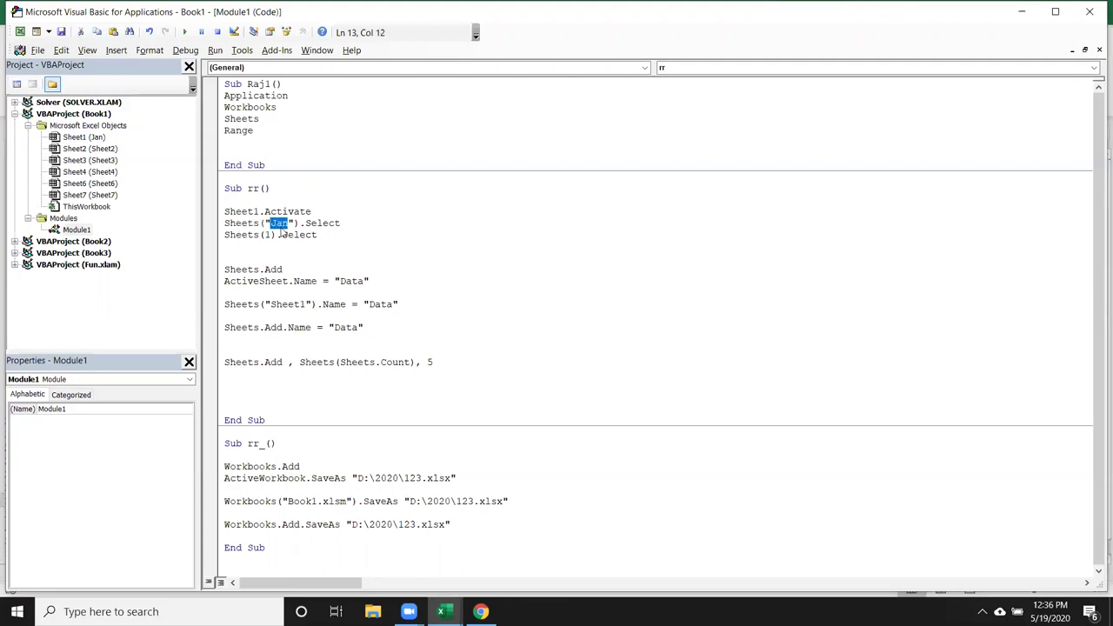
pyautogui.doubleClick(326, 223)
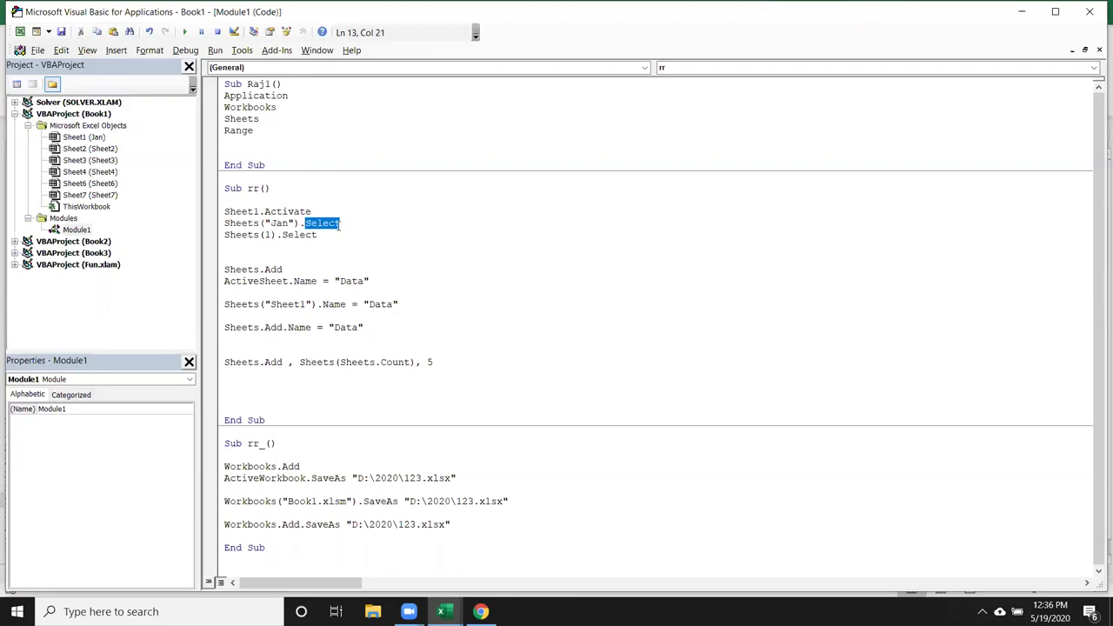
pyautogui.doubleClick(277, 235)
pyautogui.click(278, 247)
# Highlight the code name Sheet1 and the Sheets(1) reference, then go back to the workbook.
pyautogui.doubleClick(244, 212)
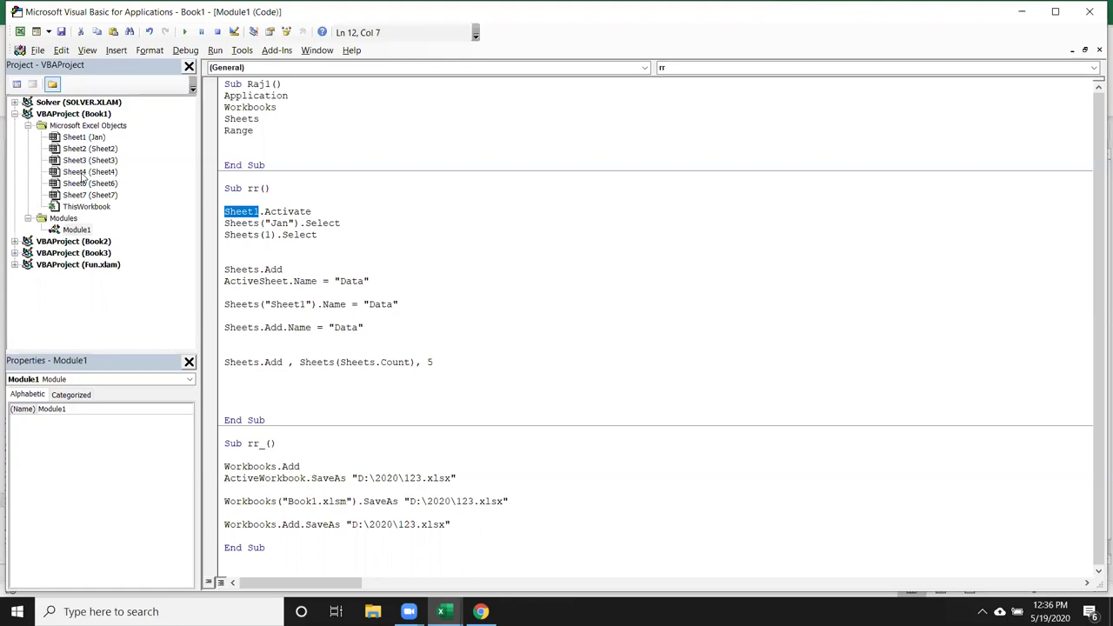
pyautogui.doubleClick(232, 238)
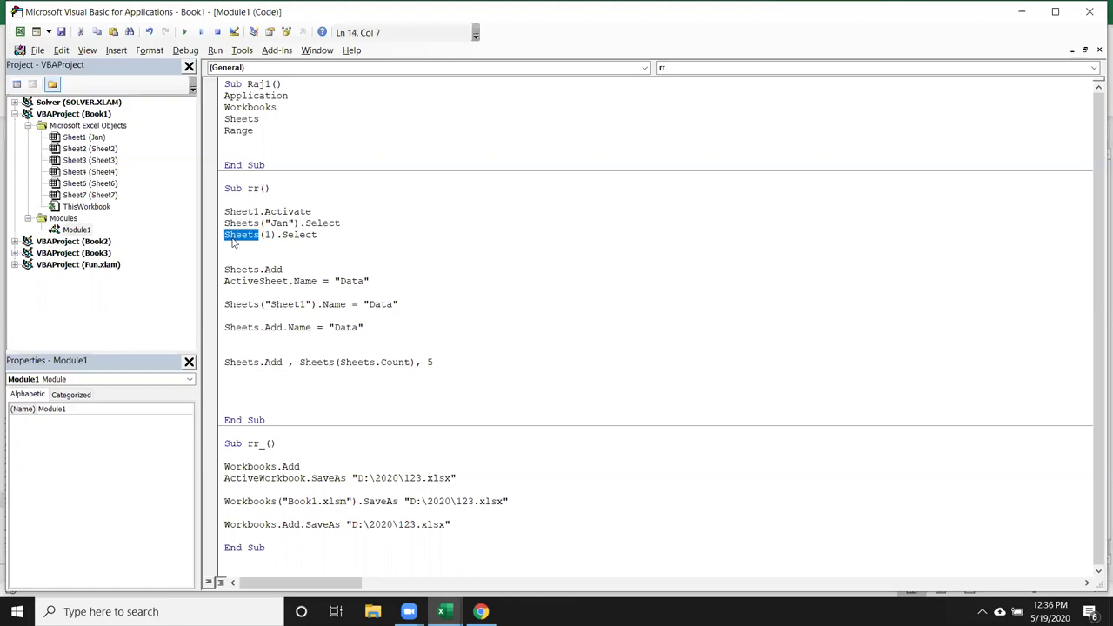
pyautogui.doubleClick(267, 235)
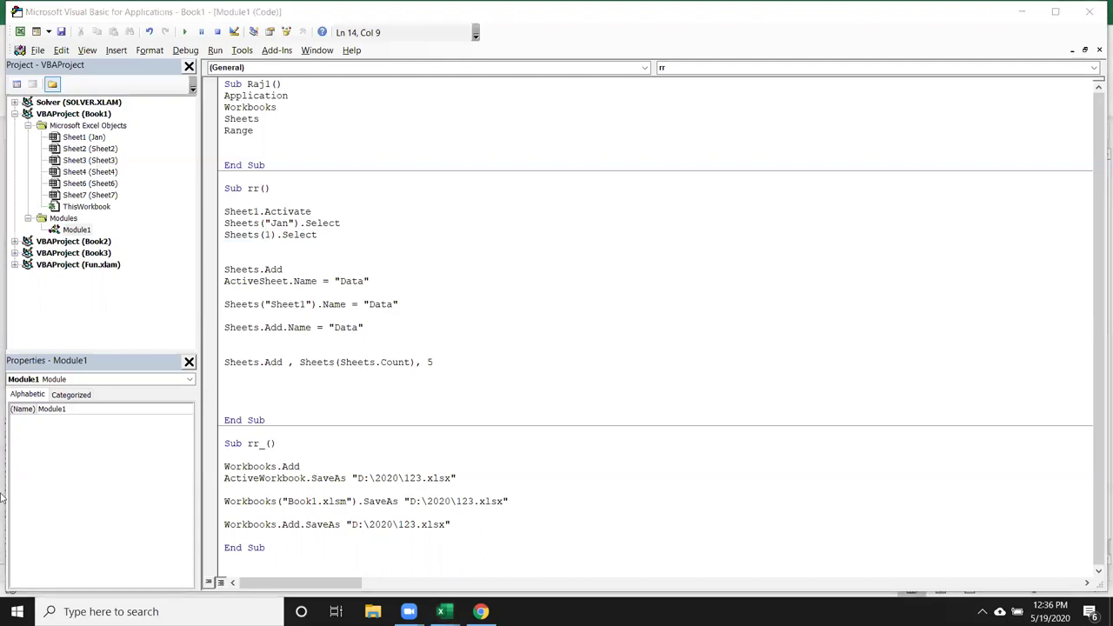
pyautogui.hotkey('alt', 'Tab')
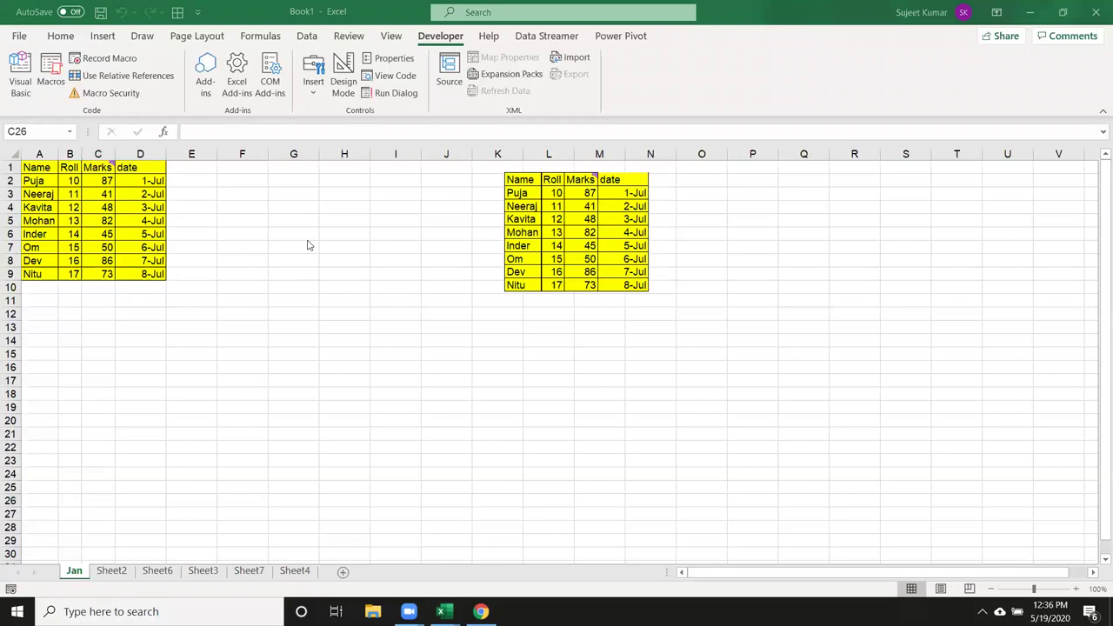
pyautogui.hotkey('alt', 'Tab')
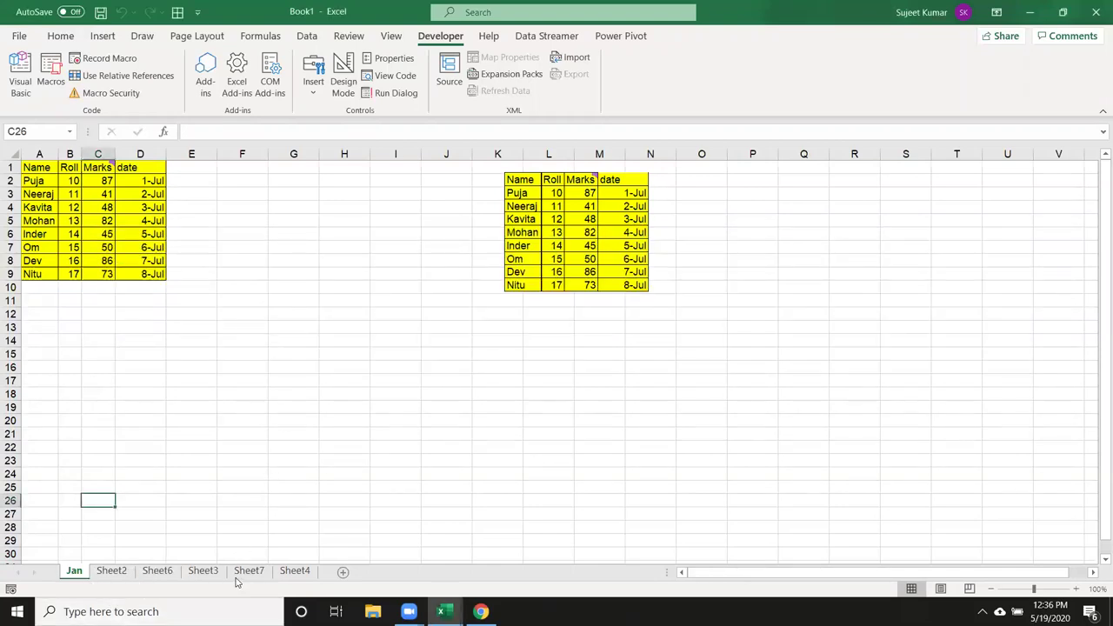
pyautogui.click(113, 571)
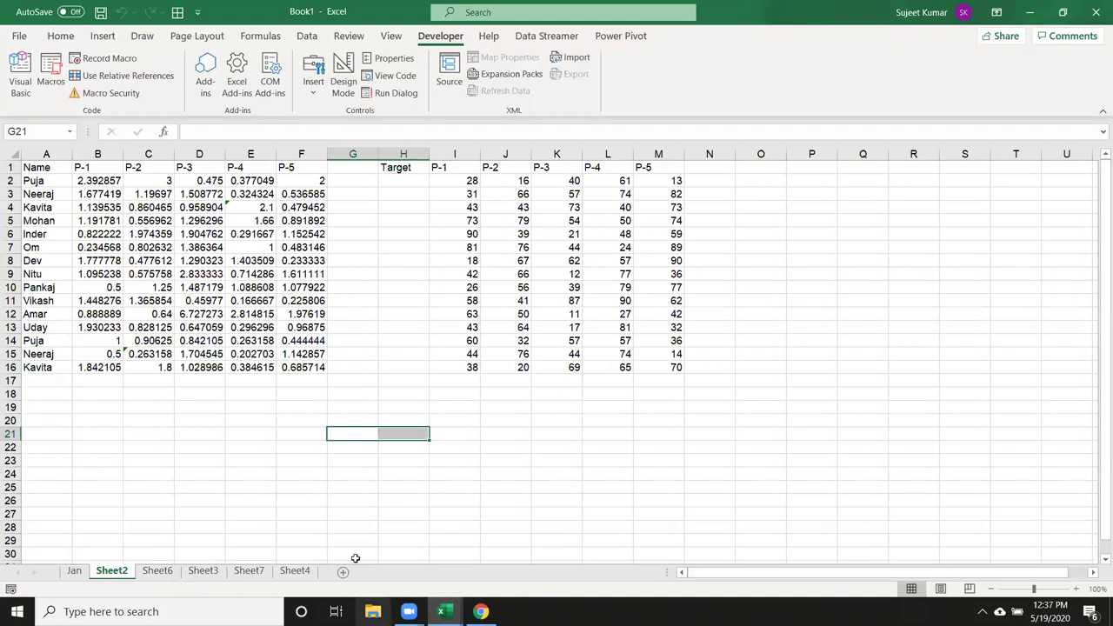
pyautogui.hotkey('alt', 'Tab')
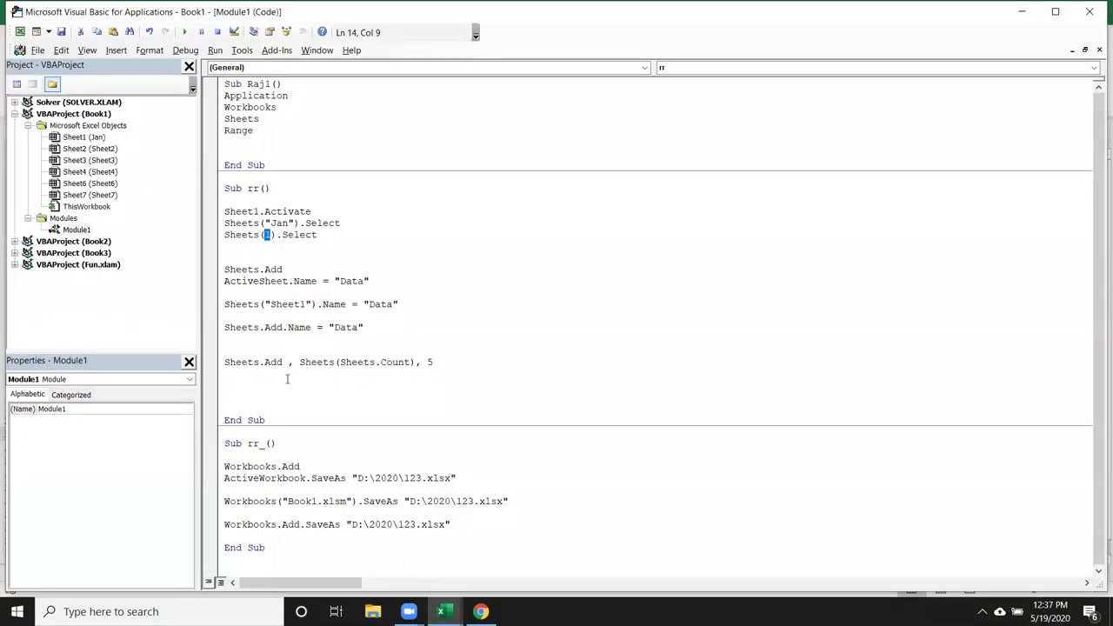
pyautogui.moveTo(225, 212); pyautogui.dragTo(237, 237)
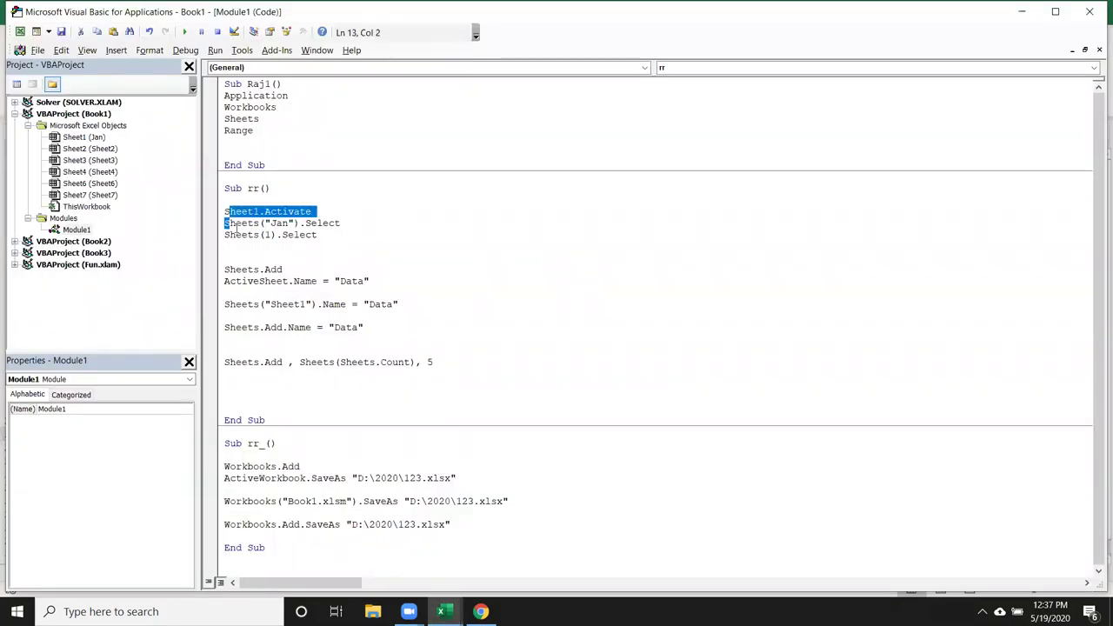
pyautogui.click(246, 236)
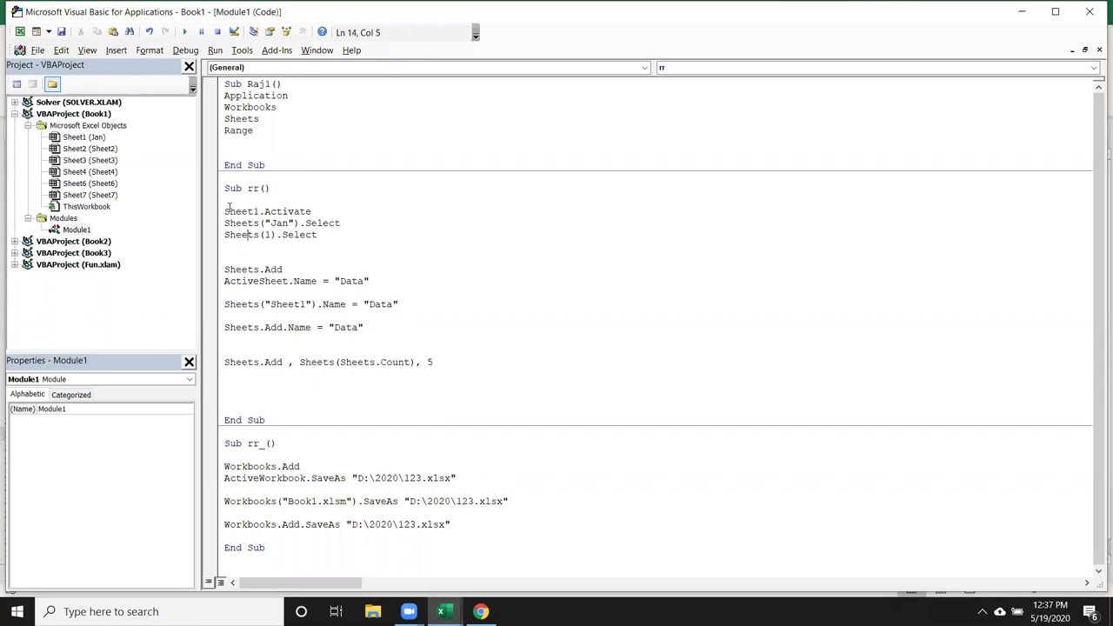
pyautogui.moveTo(229, 211); pyautogui.dragTo(311, 211)
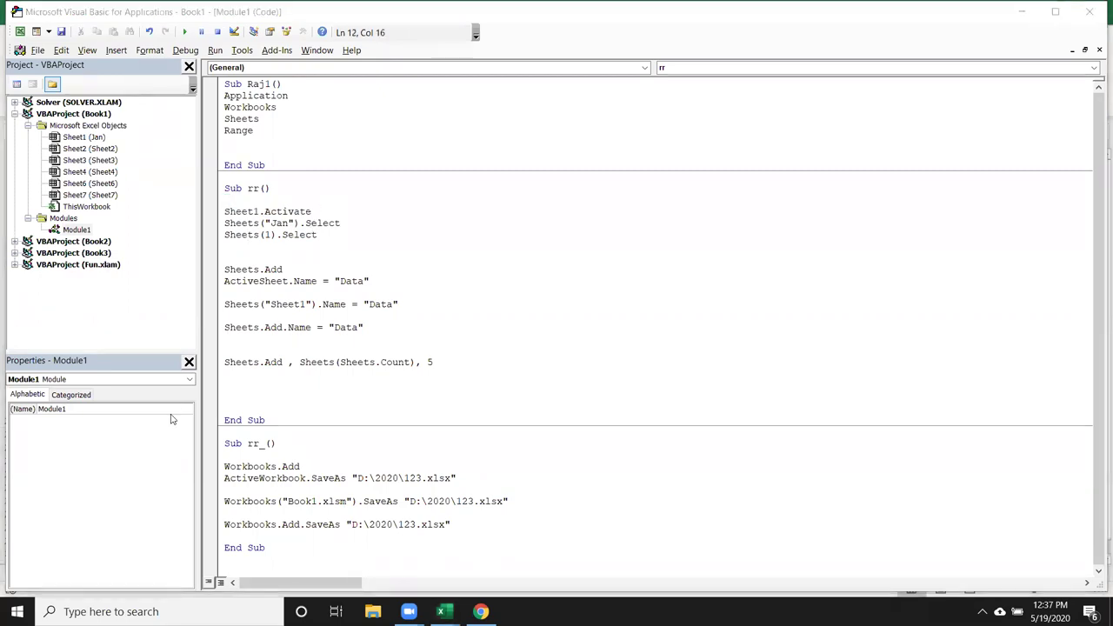
pyautogui.hotkey('alt', 'Tab')
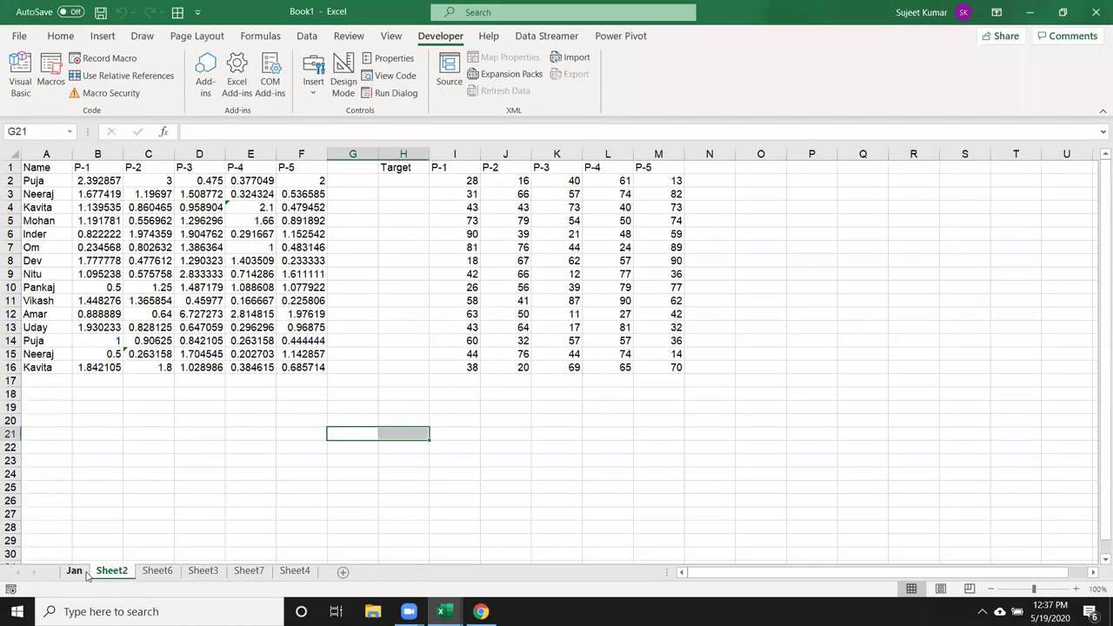
# Rename the Jan sheet tab to Feb.
pyautogui.click(74, 570)
pyautogui.doubleClick(76, 571)
pyautogui.write('Feb')
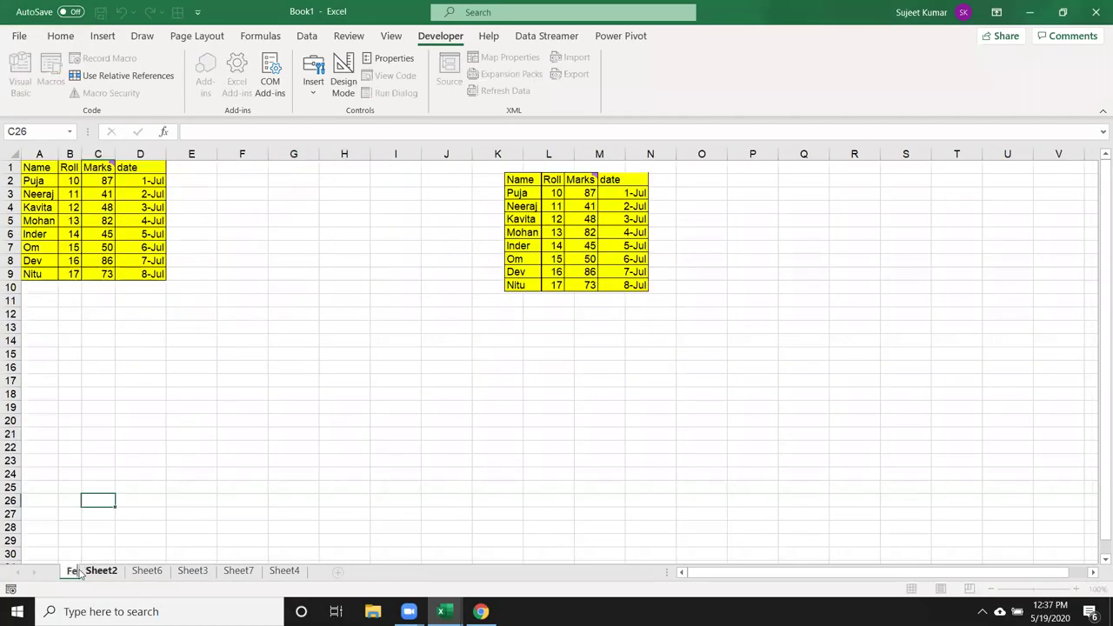
pyautogui.click(196, 503)
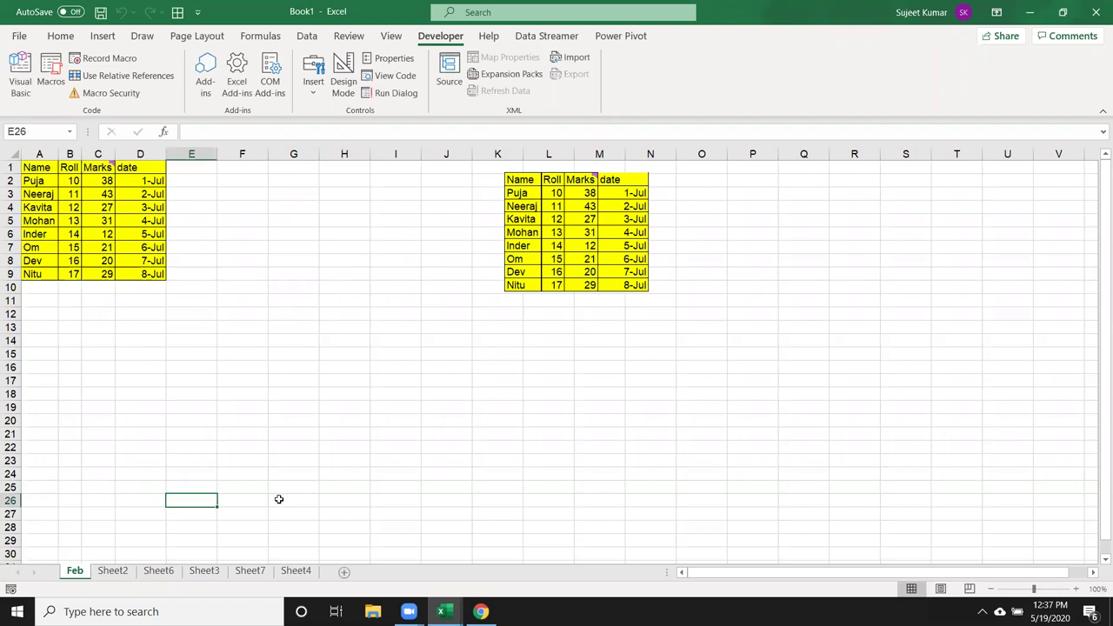
# Change Sheets("Jan") to Sheets("Feb") in Sub rr.
pyautogui.hotkey('alt', 'Tab')
pyautogui.hotkey('alt', 'Tab')
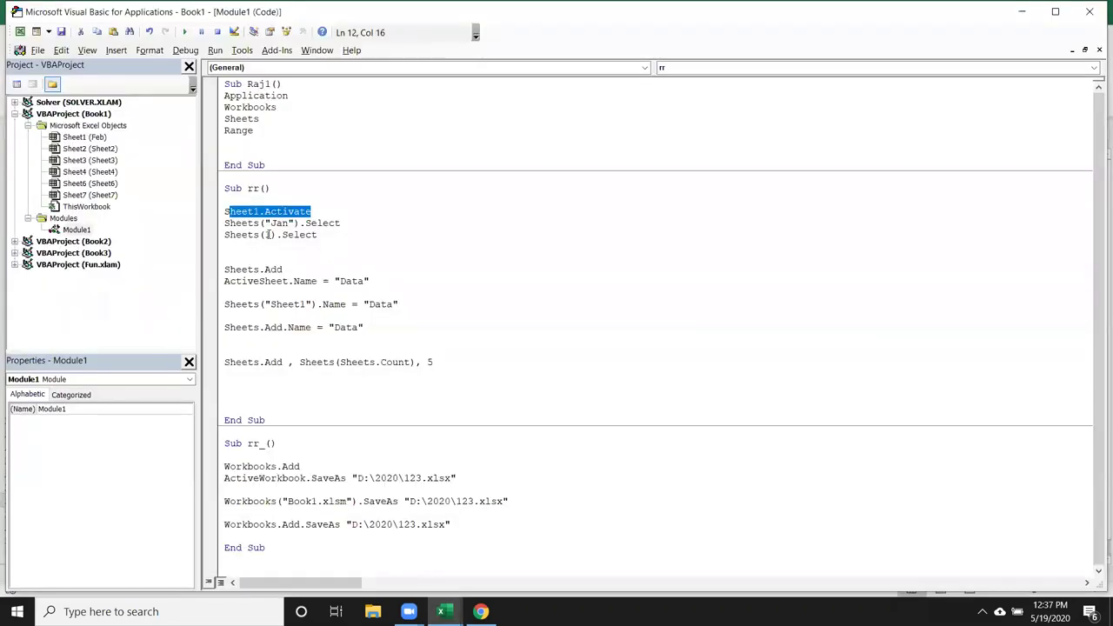
pyautogui.doubleClick(278, 223)
pyautogui.write('Feb')
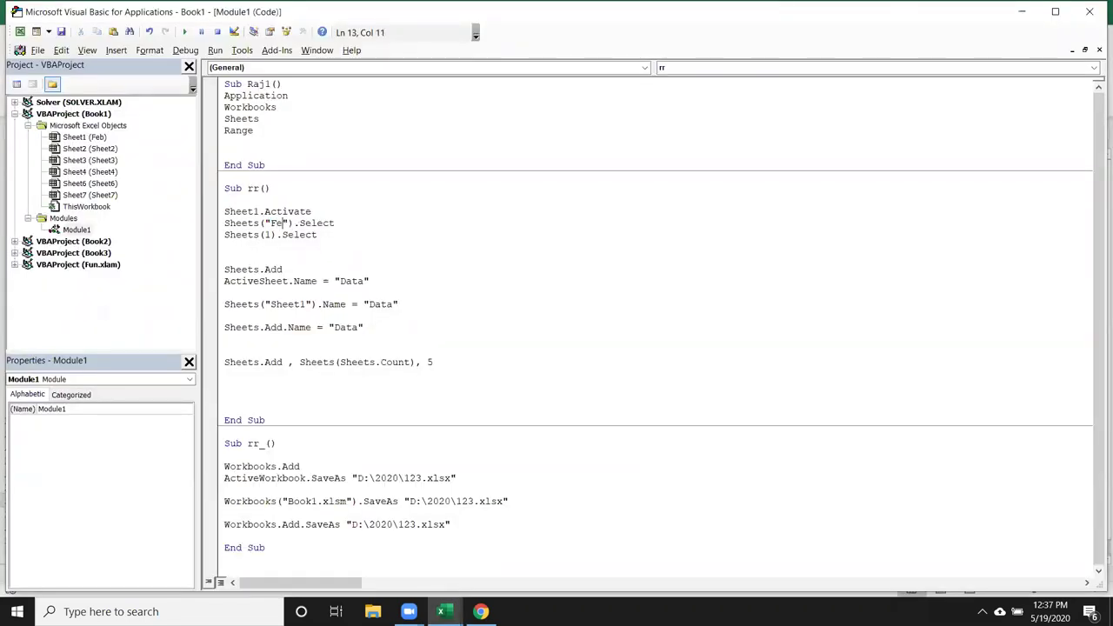
pyautogui.click(309, 246)
pyautogui.moveTo(340, 223); pyautogui.dragTo(223, 222)
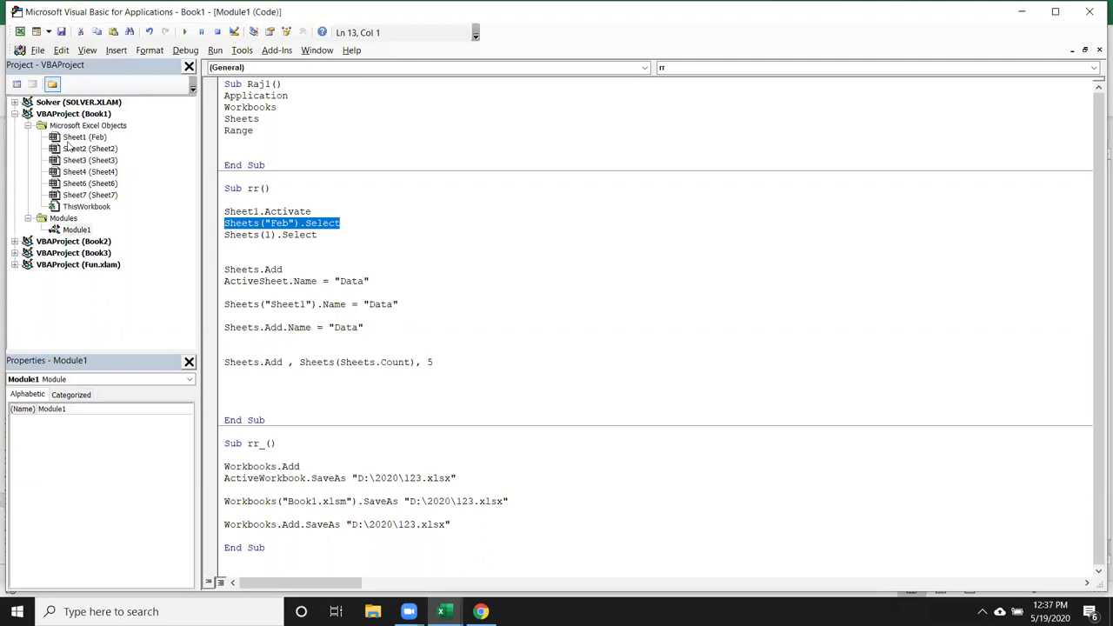
# Check Sheet1's code name in the project Properties and review the Sheet1.Activate line.
pyautogui.hotkey('alt', 'F11')
pyautogui.hotkey('alt', 'F11')
pyautogui.click(92, 139)
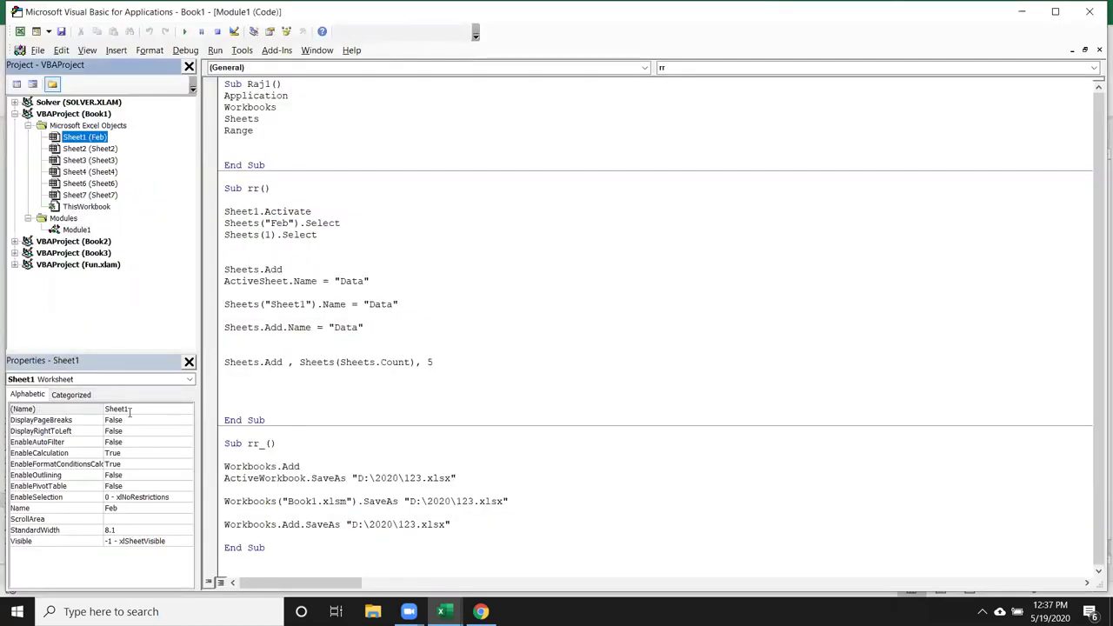
pyautogui.click(122, 410)
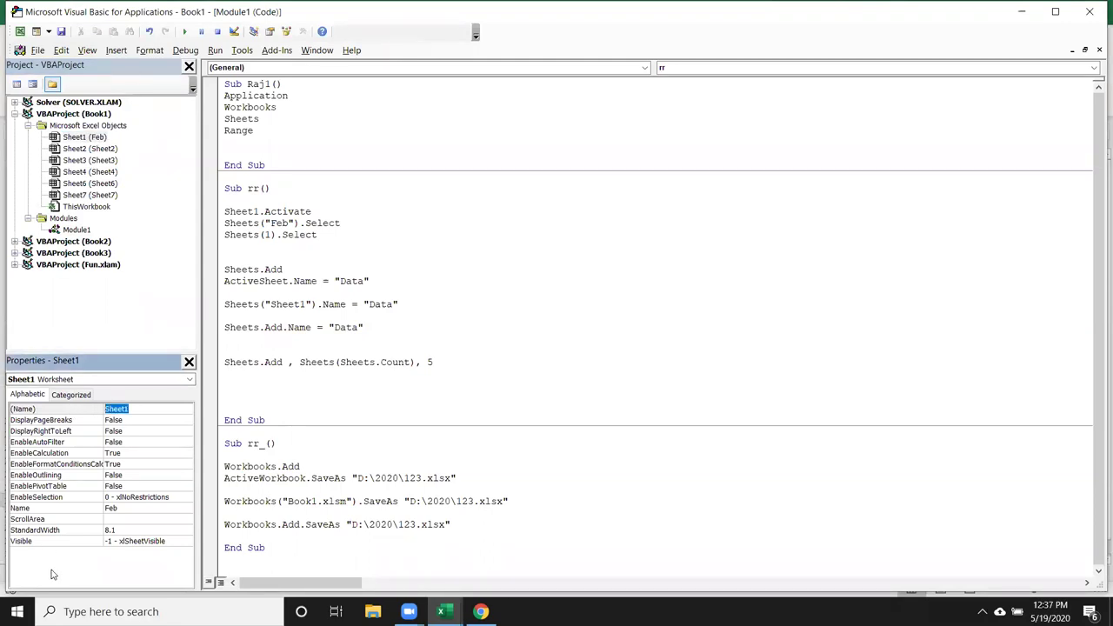
pyautogui.click(283, 235)
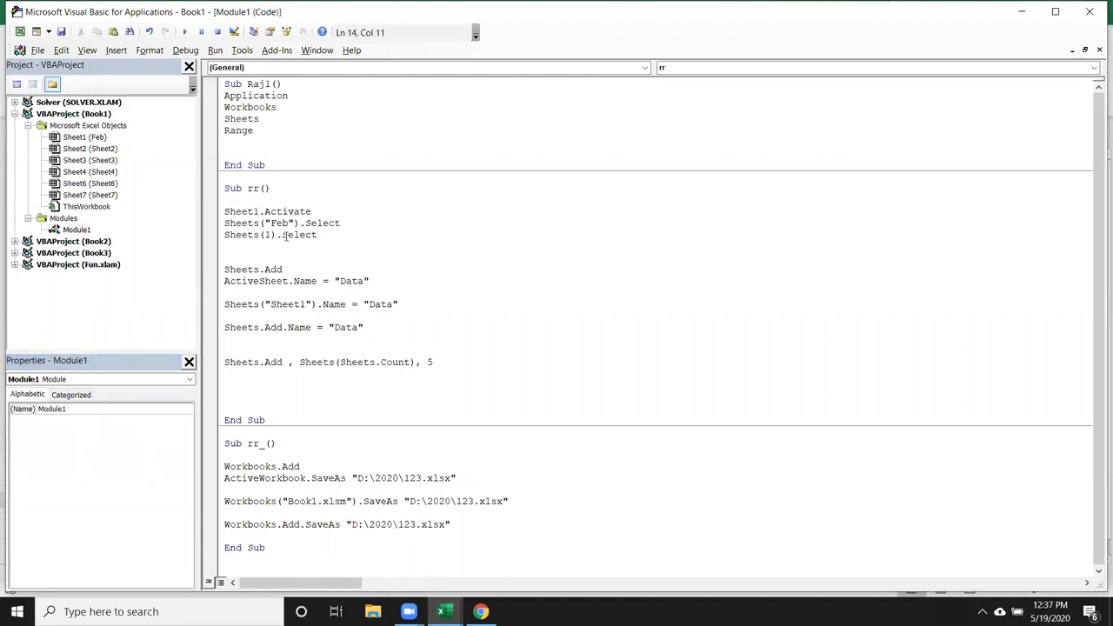
pyautogui.moveTo(224, 212); pyautogui.dragTo(344, 223)
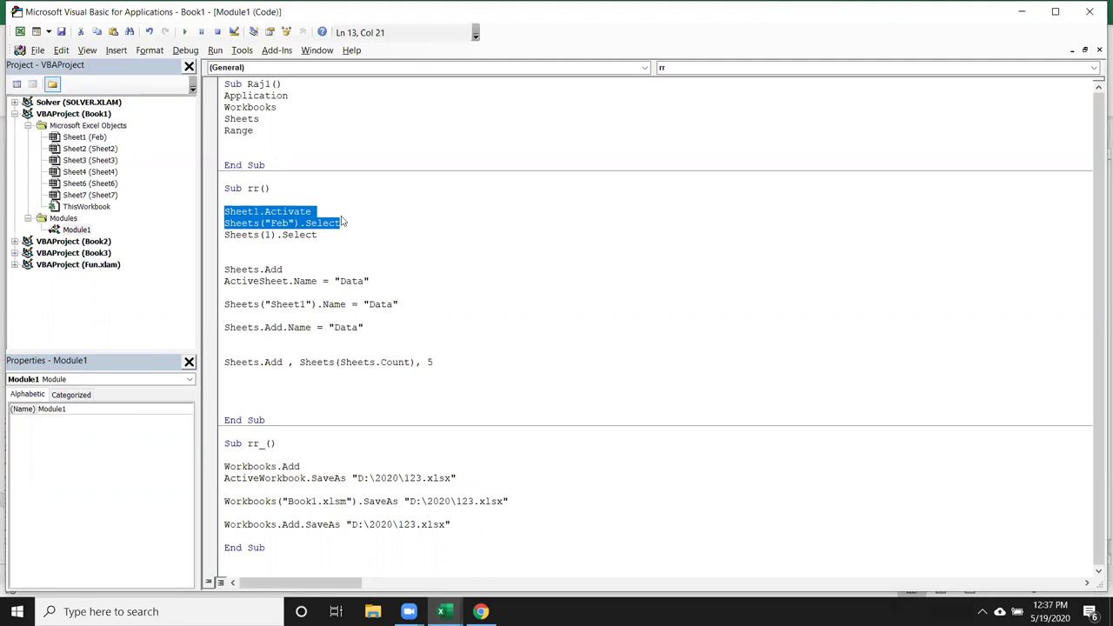
pyautogui.click(312, 222)
pyautogui.moveTo(311, 211); pyautogui.dragTo(213, 213)
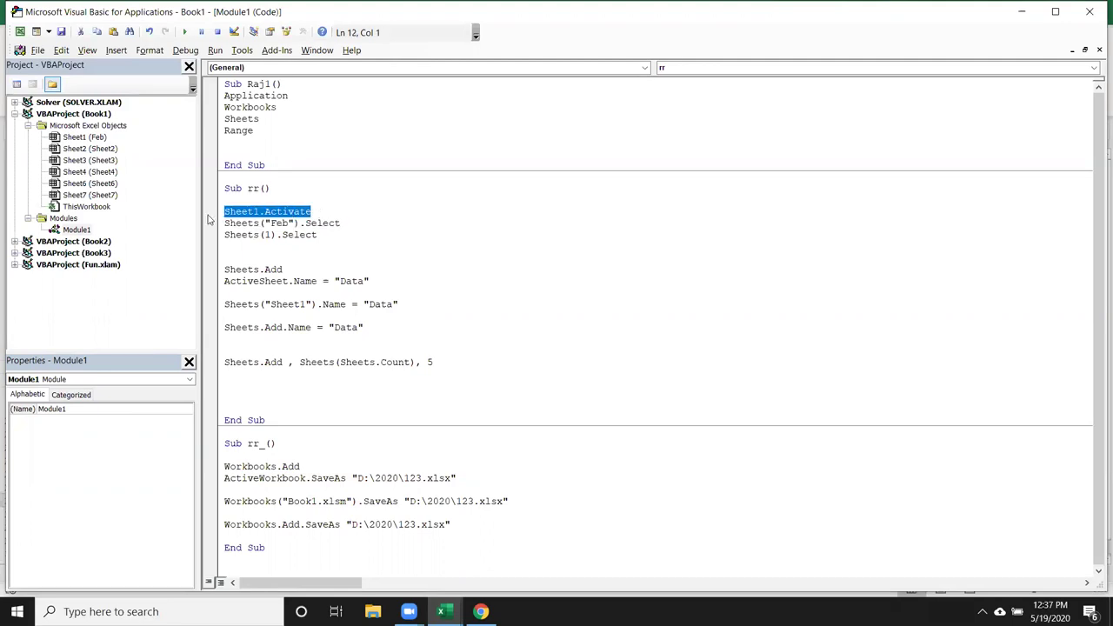
# Rename Sheet4 to Data, then delete that sheet permanently.
pyautogui.hotkey('alt', 'F11')
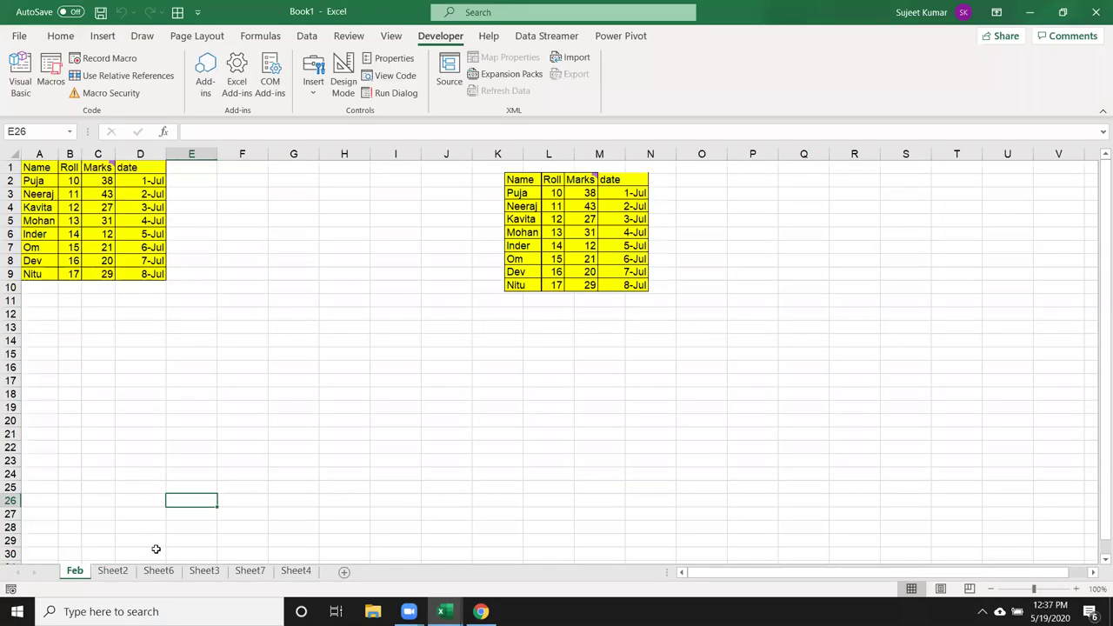
pyautogui.rightClick(71, 570)
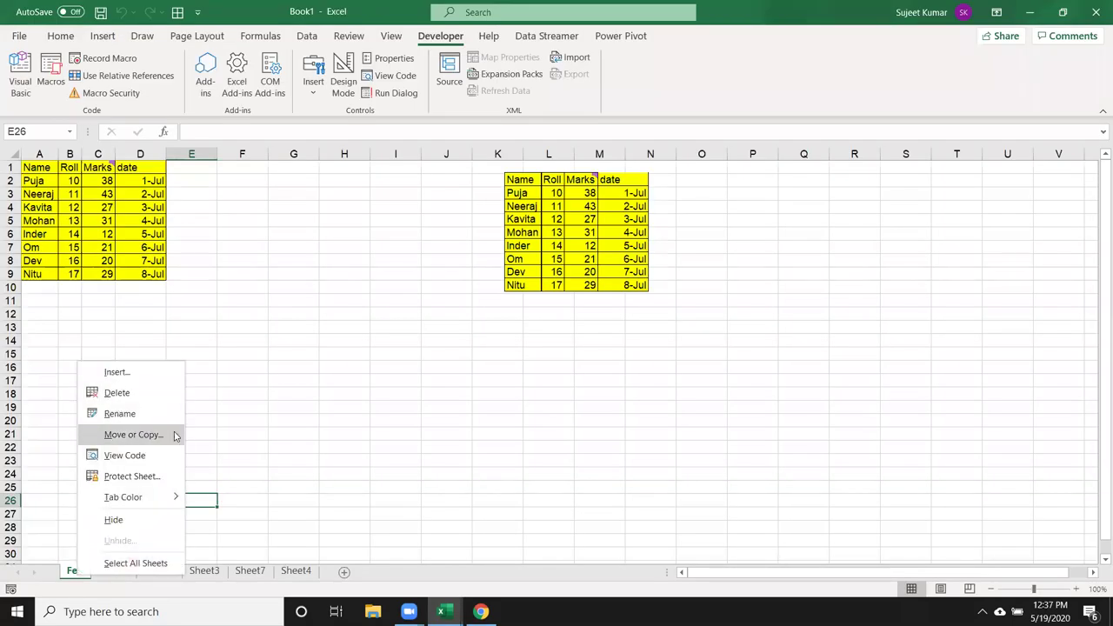
pyautogui.press('Escape')
pyautogui.click(296, 571)
pyautogui.write('Data')
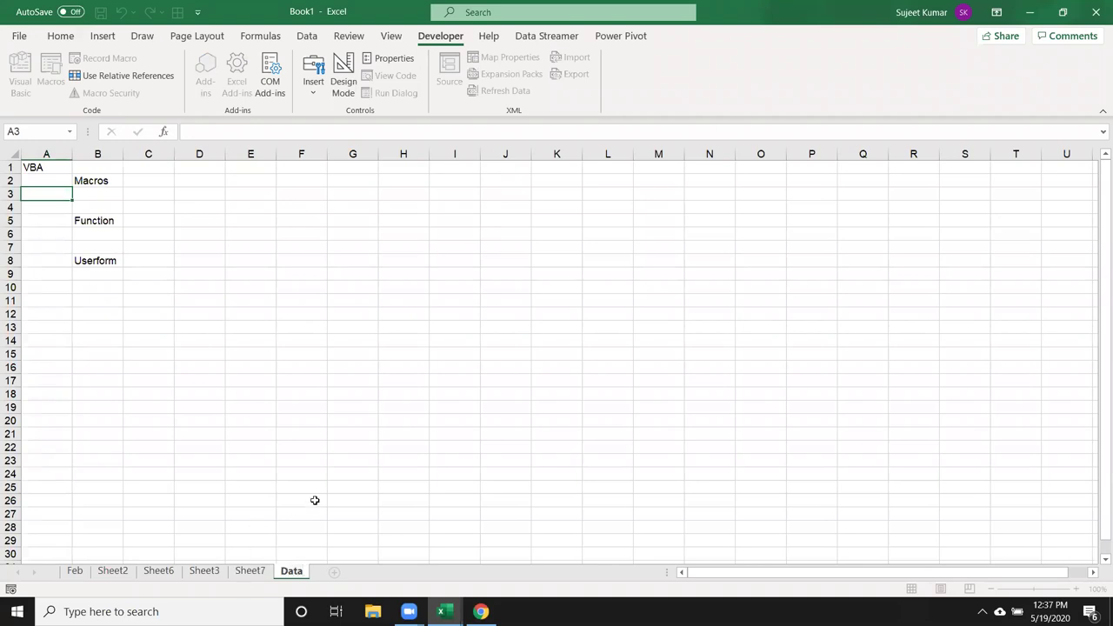
pyautogui.click(311, 500)
pyautogui.rightClick(296, 572)
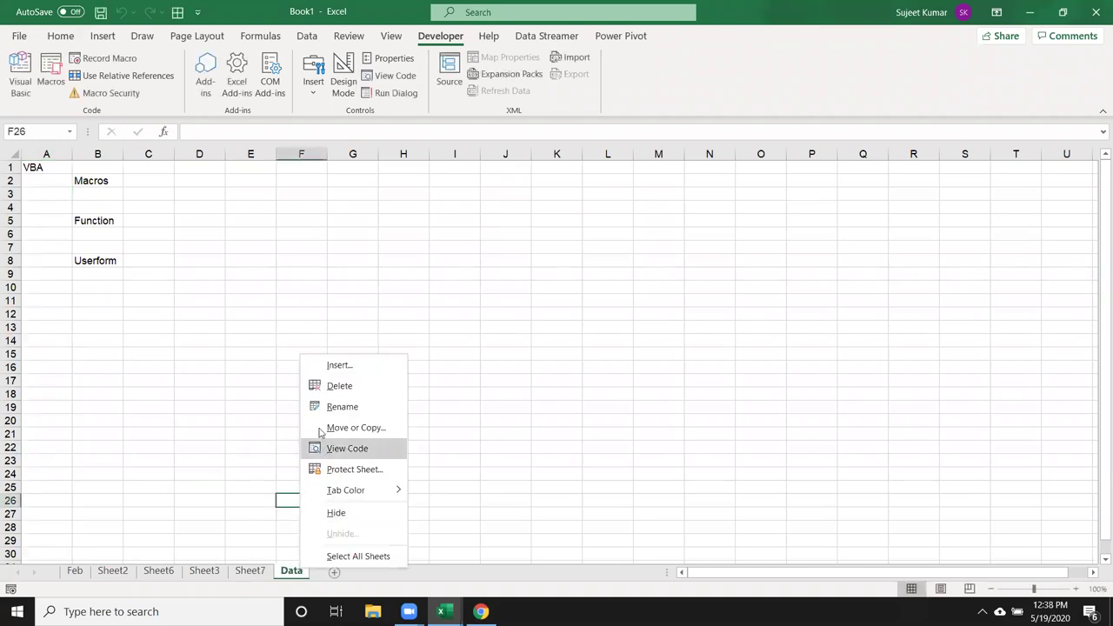
pyautogui.click(337, 385)
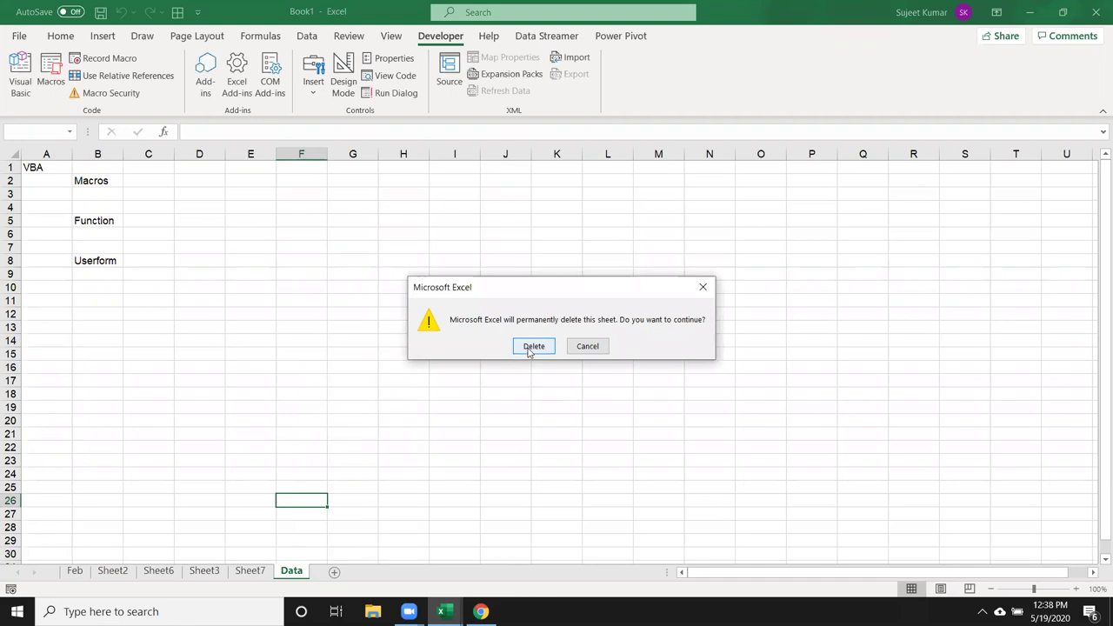
pyautogui.click(530, 347)
# Add a new sheet with 'data' in A1 and name its tab Data.
pyautogui.click(298, 572)
pyautogui.write('data')
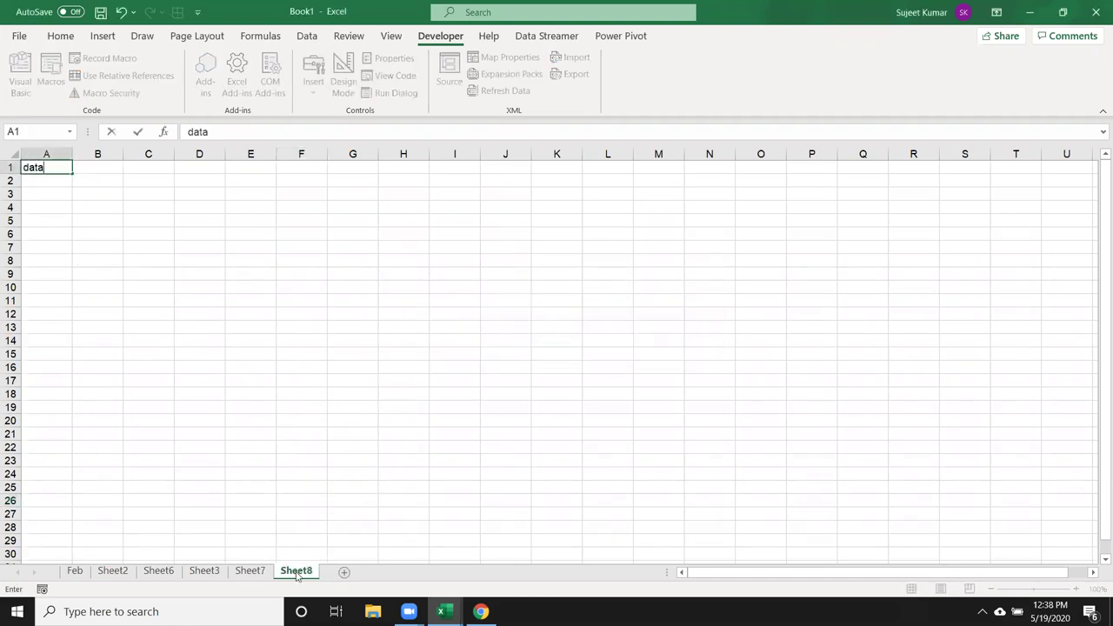
pyautogui.click(296, 574)
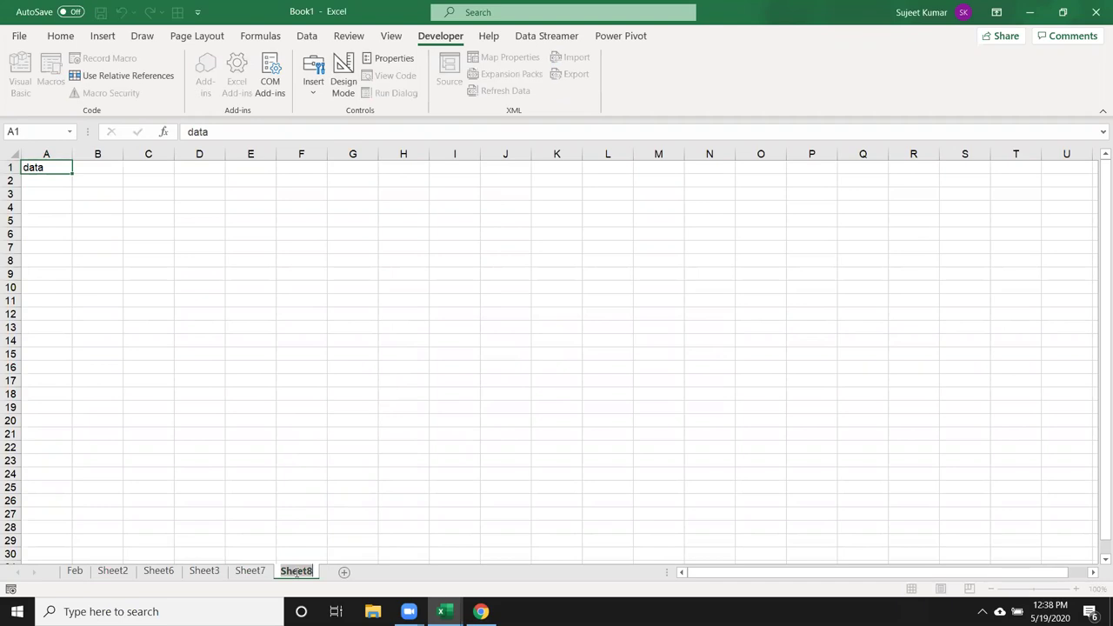
pyautogui.write('data')
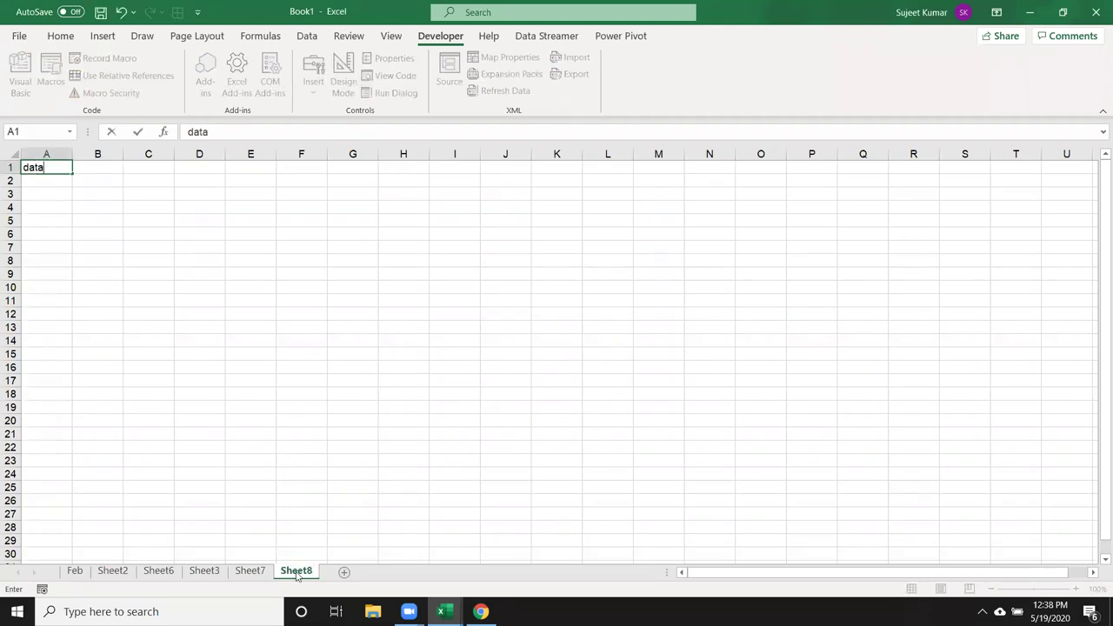
pyautogui.click(308, 575)
pyautogui.doubleClick(309, 574)
pyautogui.write('Data')
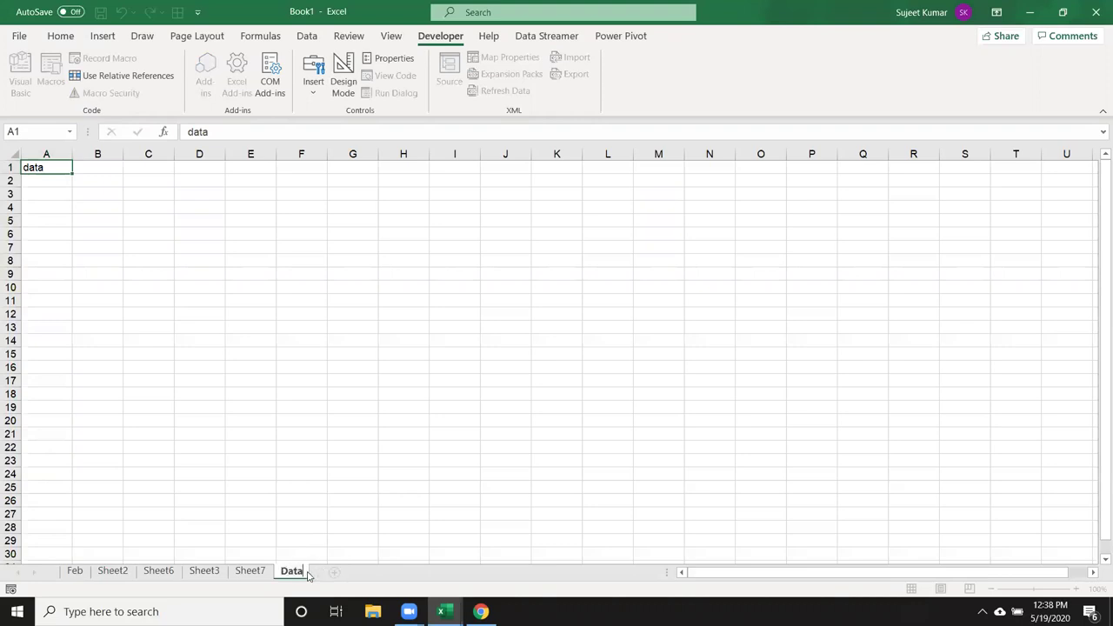
pyautogui.click(249, 539)
pyautogui.hotkey('alt', 'Tab')
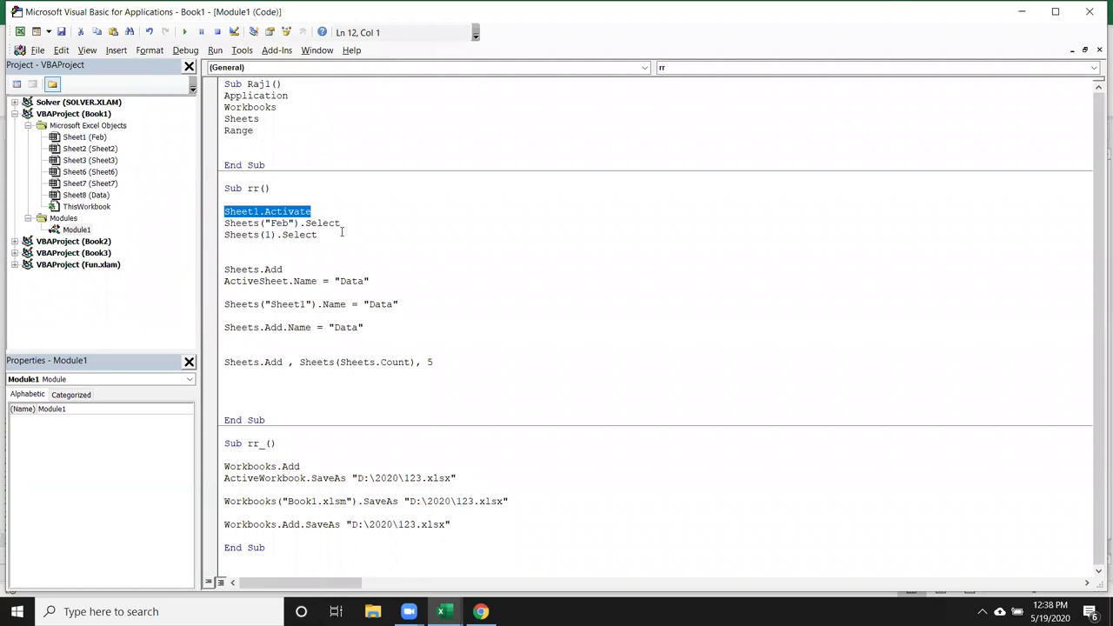
# Highlight the Sheets("Feb").Select, Sheet1.Activate and Sheets(1).Select lines in turn.
pyautogui.moveTo(340, 222); pyautogui.dragTo(229, 224)
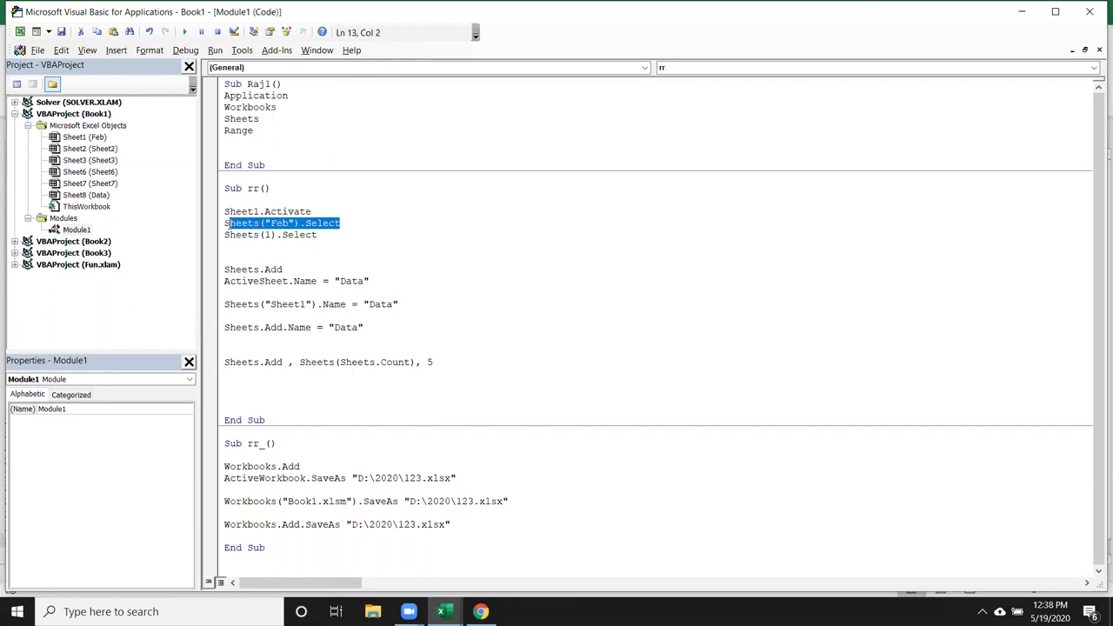
pyautogui.click(224, 211)
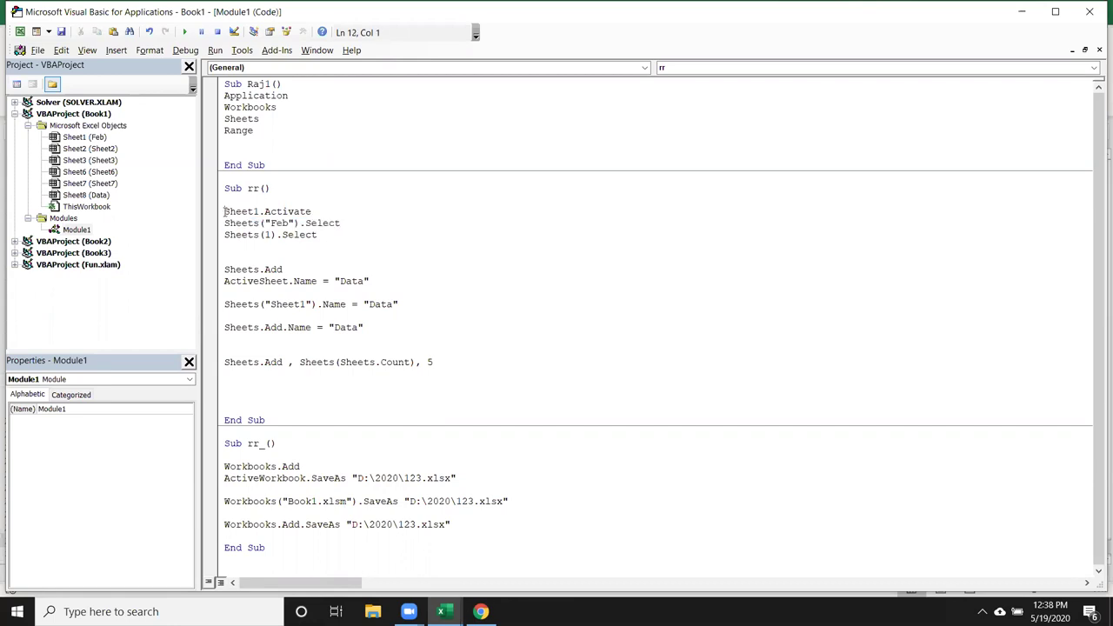
pyautogui.moveTo(224, 211); pyautogui.dragTo(312, 213)
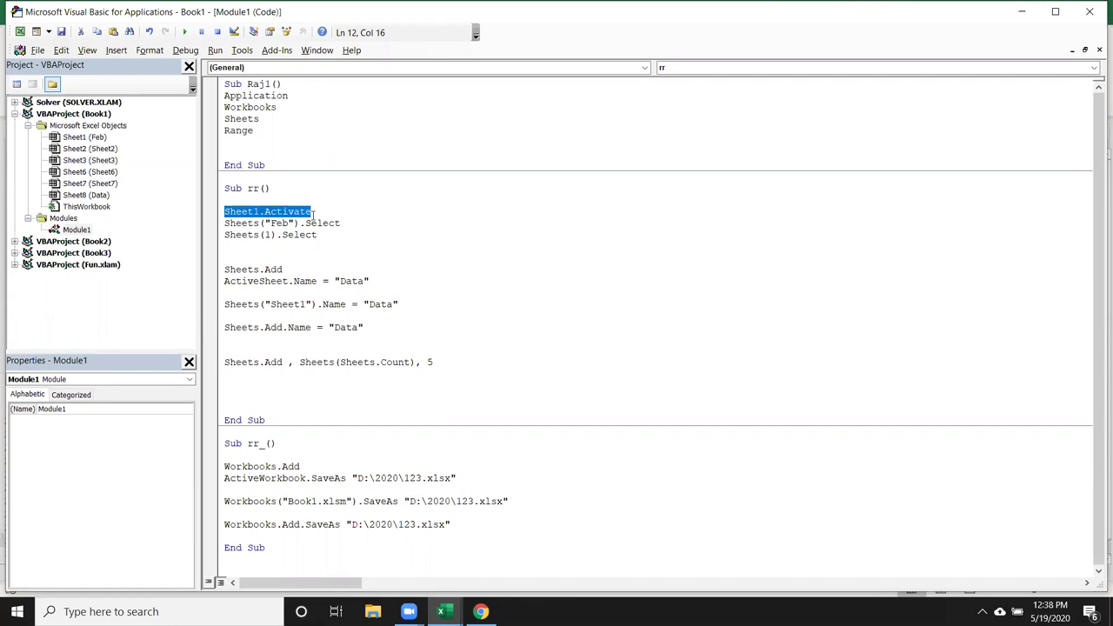
pyautogui.moveTo(320, 235); pyautogui.dragTo(185, 234)
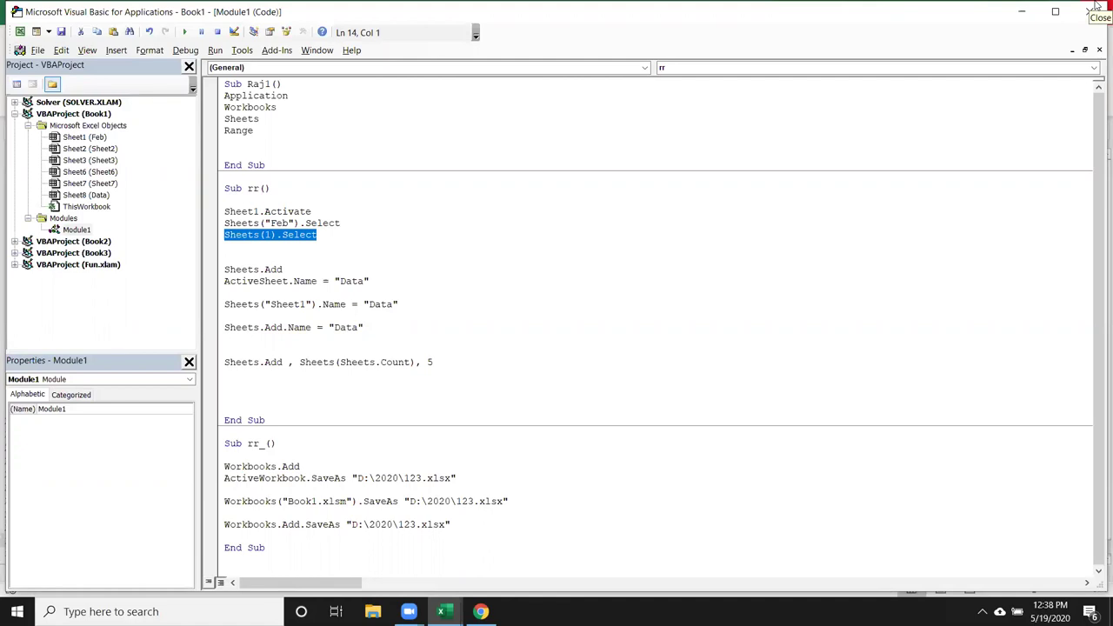
# Highlight the Sheets and ActiveSheet keywords in rr, then switch to the Excel workbook.
pyautogui.doubleClick(363, 363)
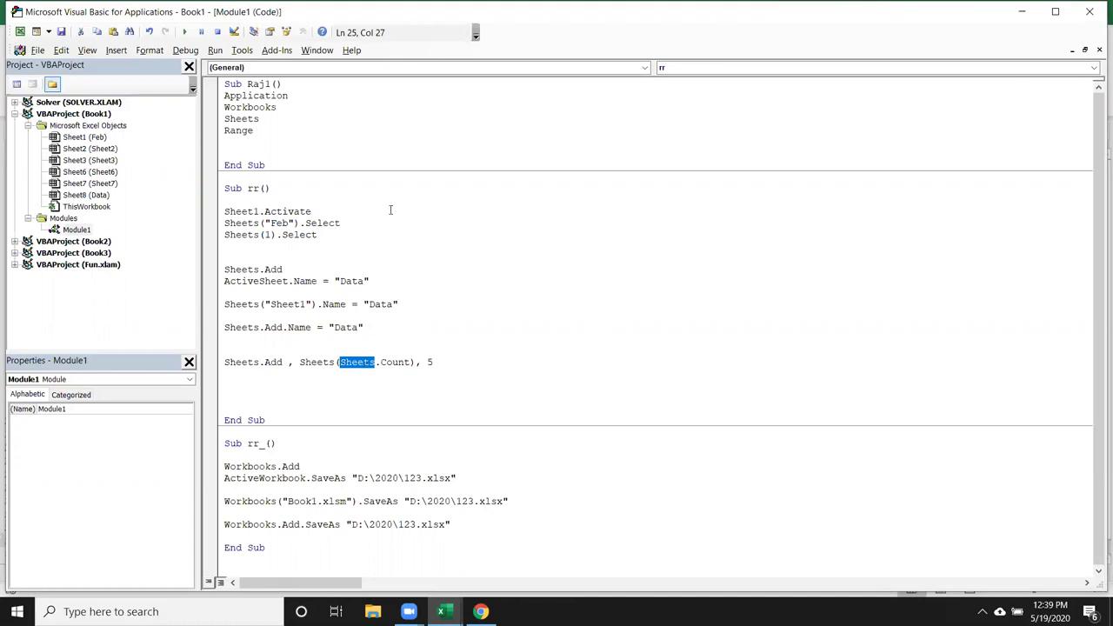
pyautogui.click(338, 250)
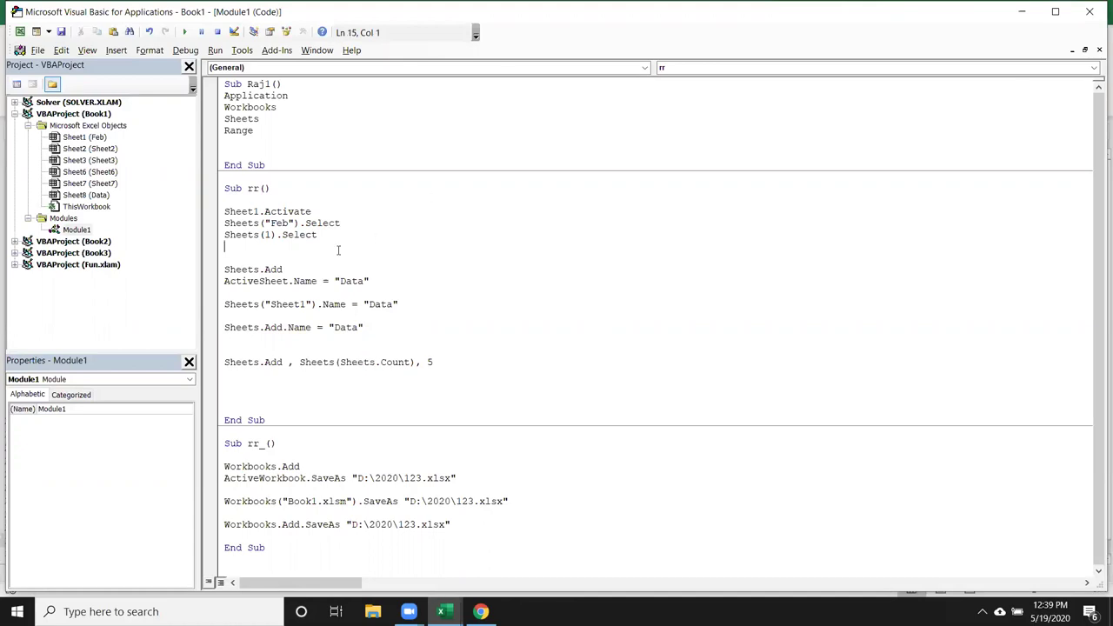
pyautogui.doubleClick(283, 282)
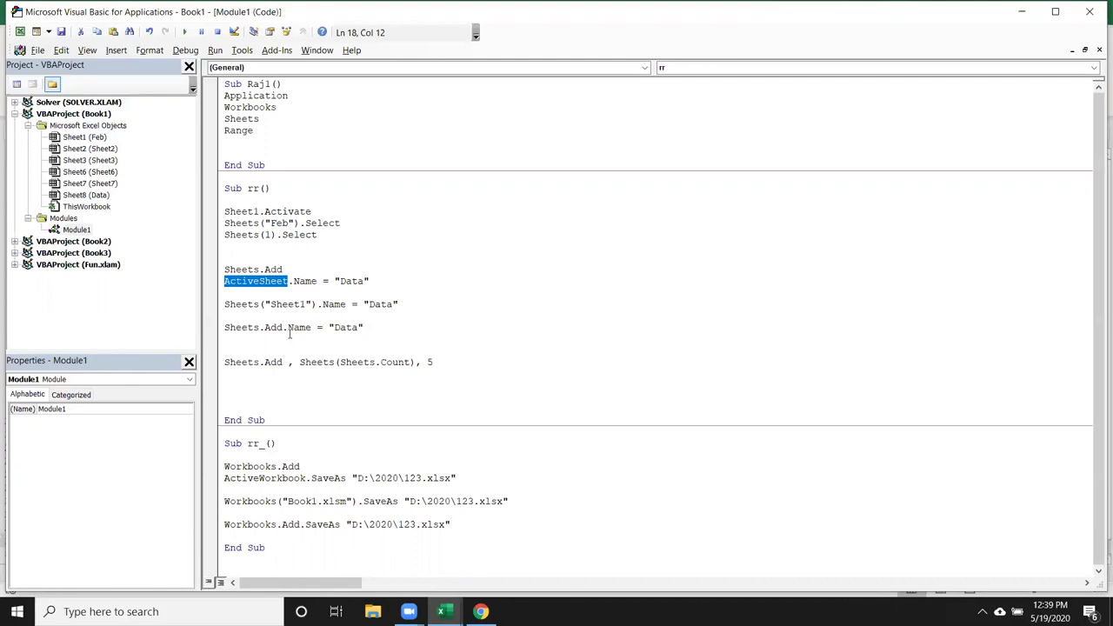
pyautogui.click(259, 400)
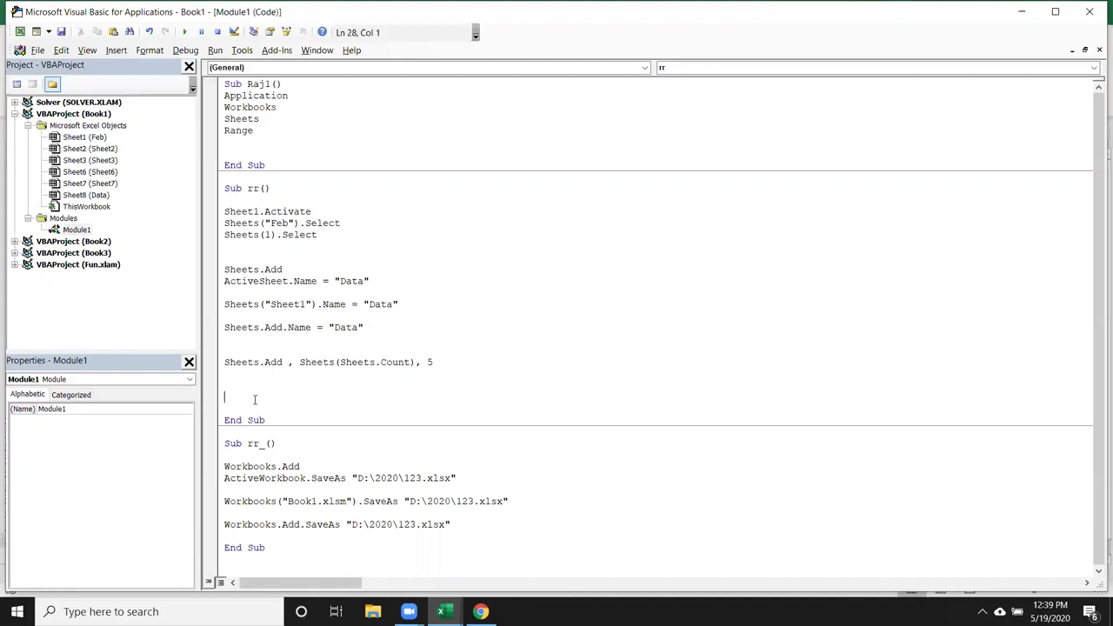
pyautogui.hotkey('alt', 'F11')
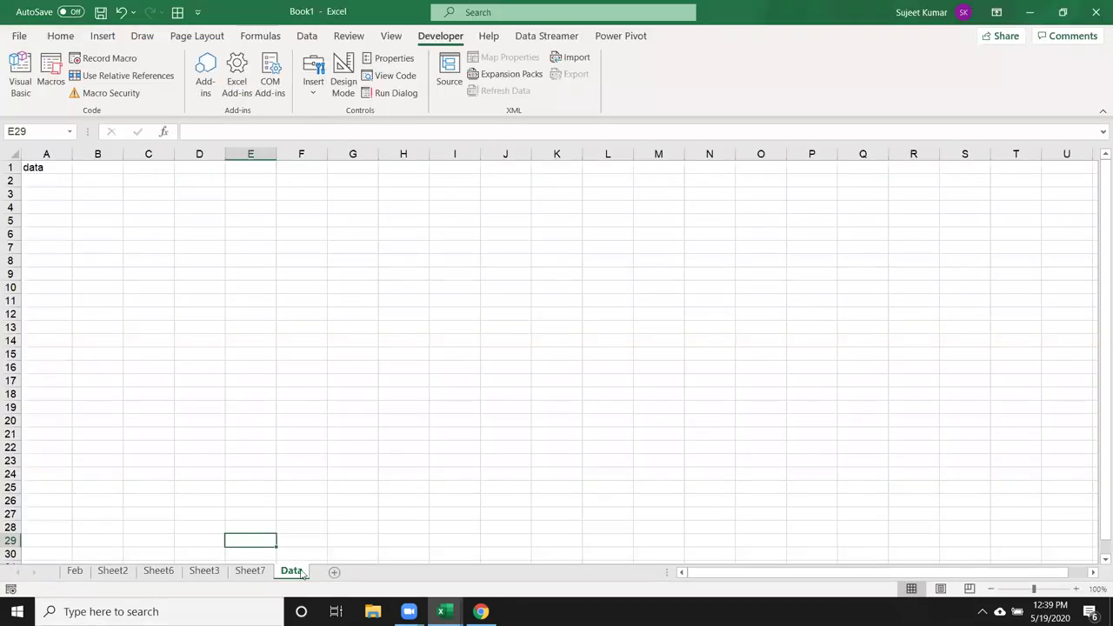
# Add a Sheet1.Delete line to the rr macro.
pyautogui.hotkey('alt', 'F11')
pyautogui.press('Up')
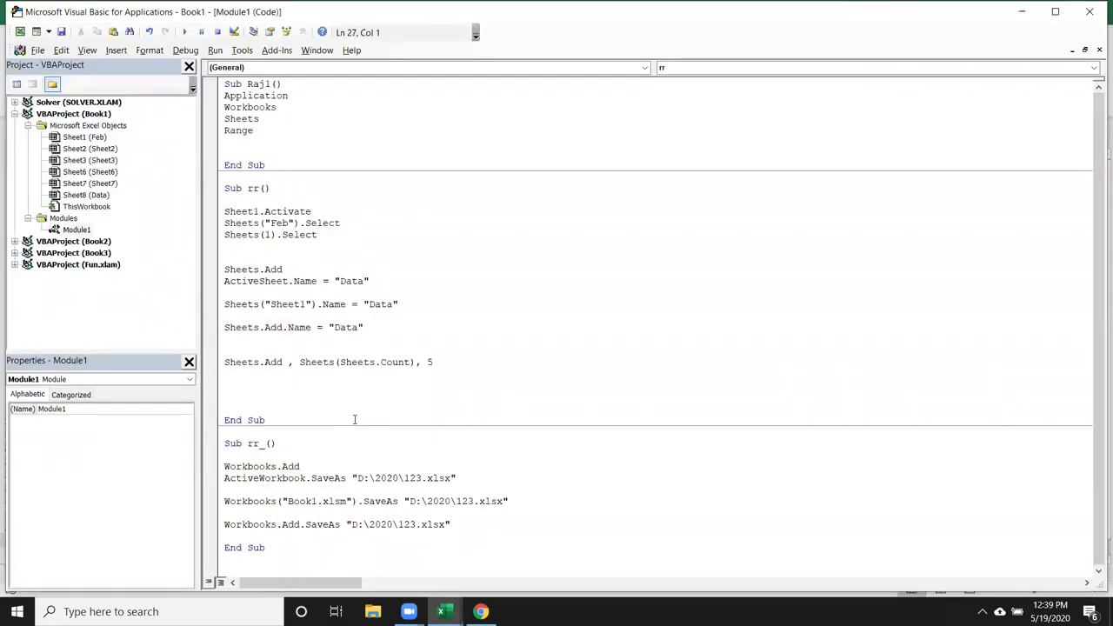
pyautogui.write('sheet1.s')
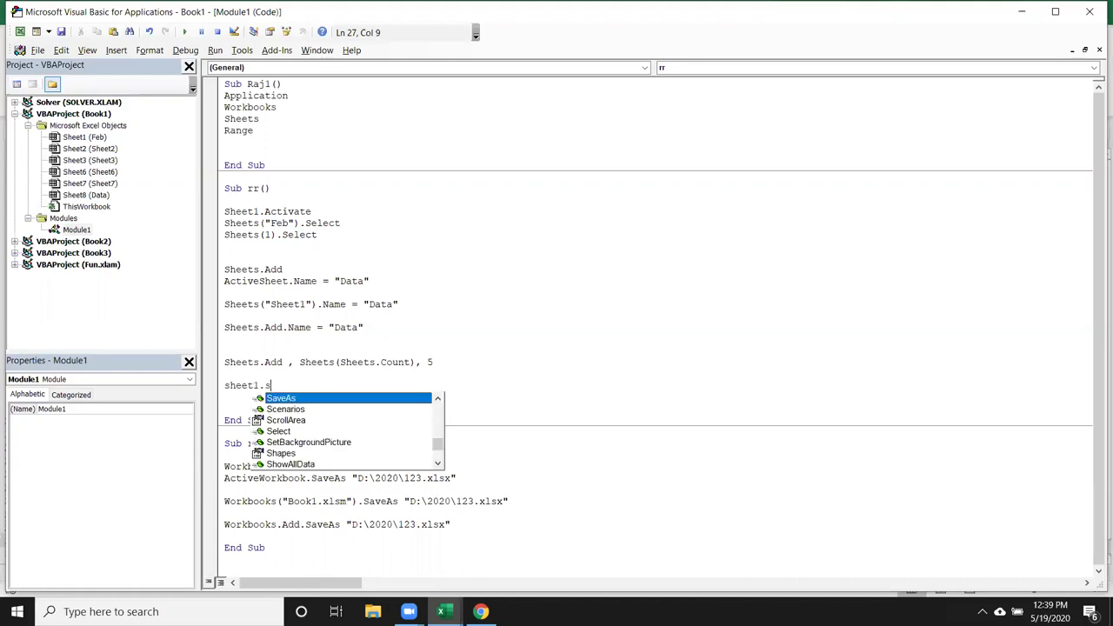
pyautogui.press('BackSpace')
pyautogui.write('de')
pyautogui.press('Tab')
pyautogui.press('Return')
# In Excel, try deleting the Data sheet and cancel the warning.
pyautogui.hotkey('alt', 'F11')
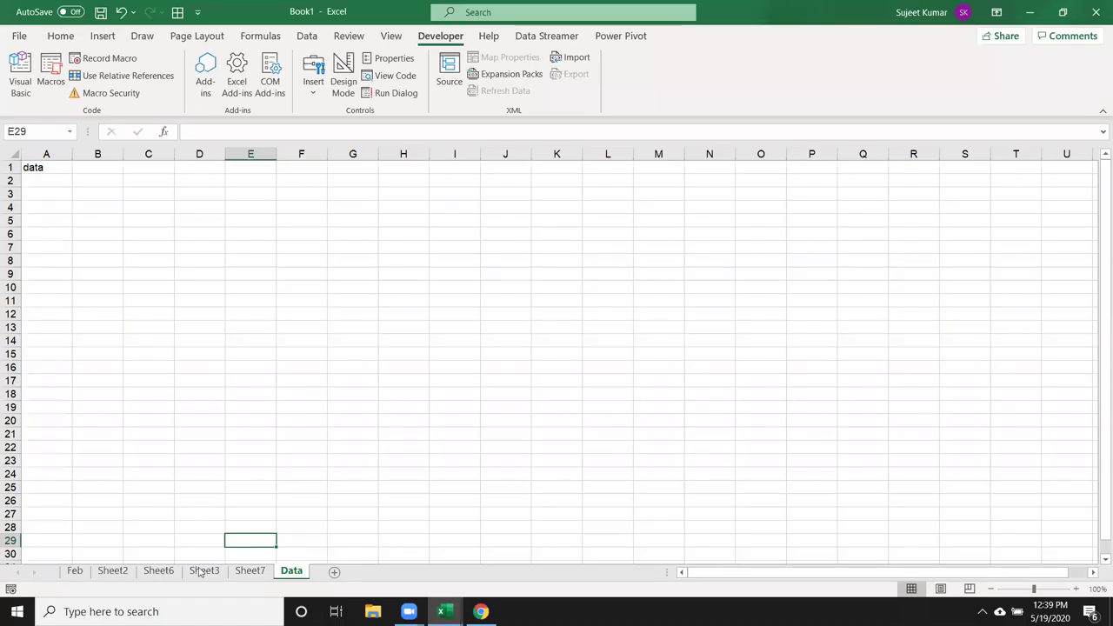
pyautogui.rightClick(293, 571)
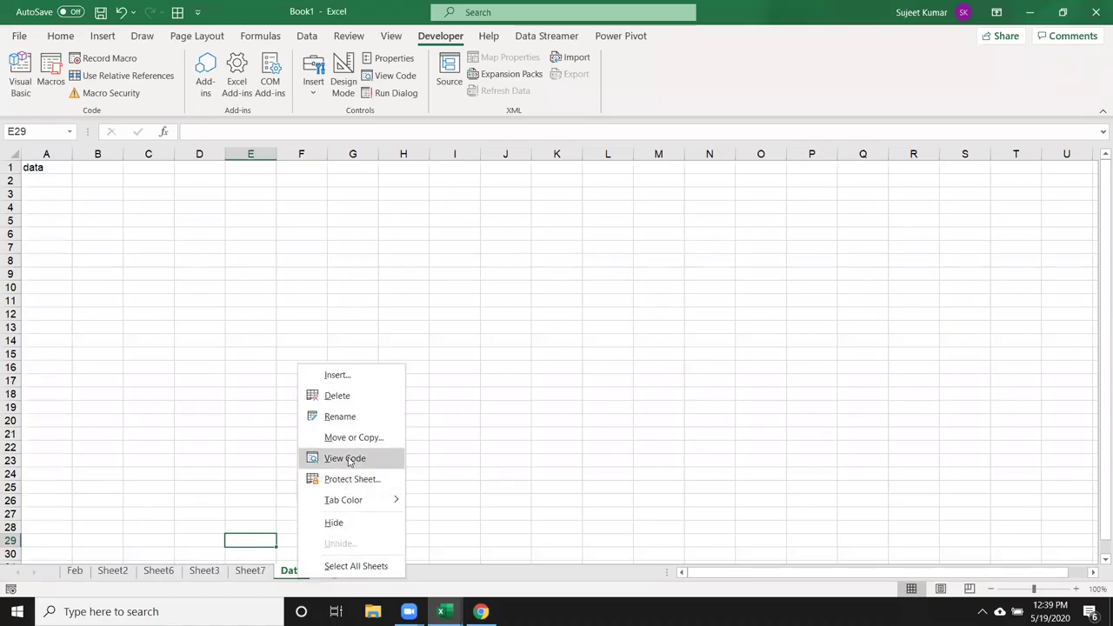
pyautogui.click(338, 395)
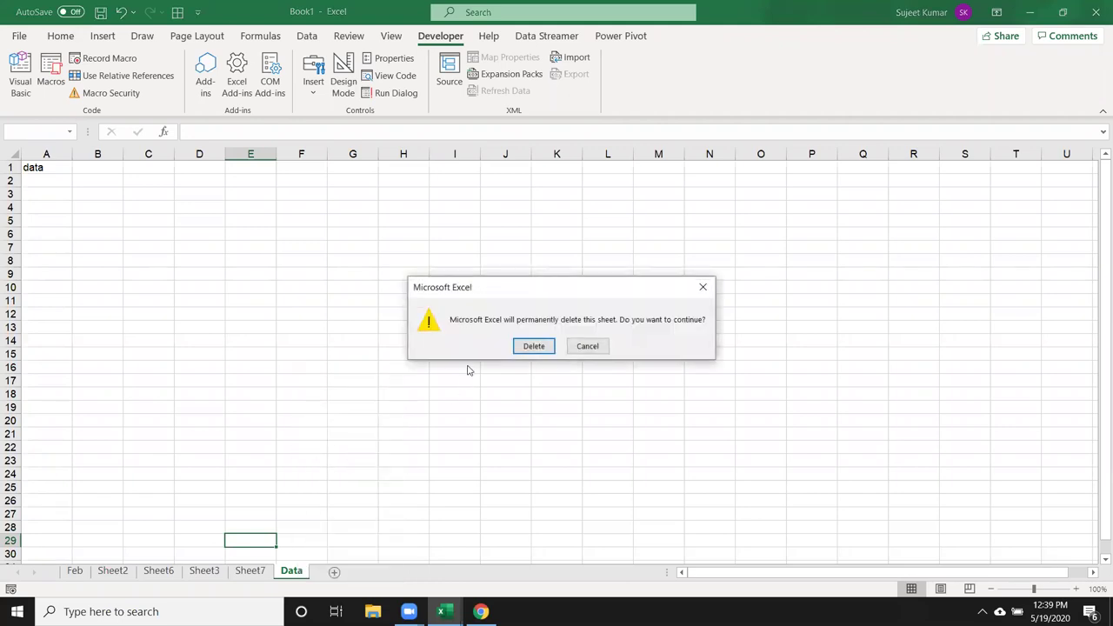
pyautogui.moveTo(489, 294); pyautogui.dragTo(312, 329)
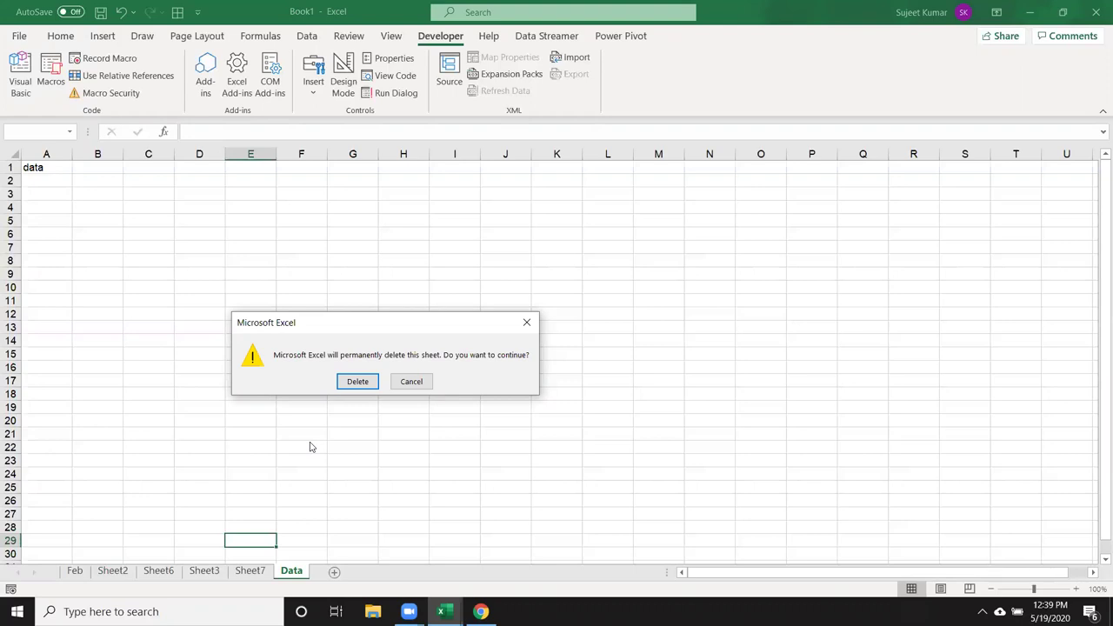
pyautogui.press('Escape')
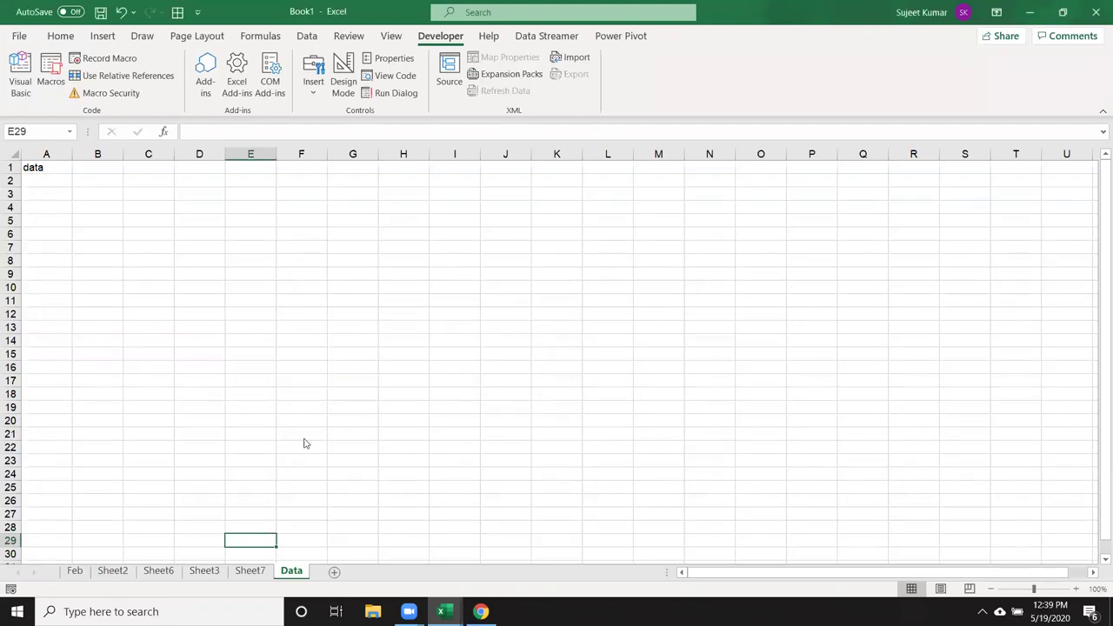
# Insert a line above Sheet1.Delete and begin typing application.di.
pyautogui.hotkey('alt', 'F11')
pyautogui.press('Up')
pyautogui.press('Return')
pyautogui.press('Up')
pyautogui.write('application.')
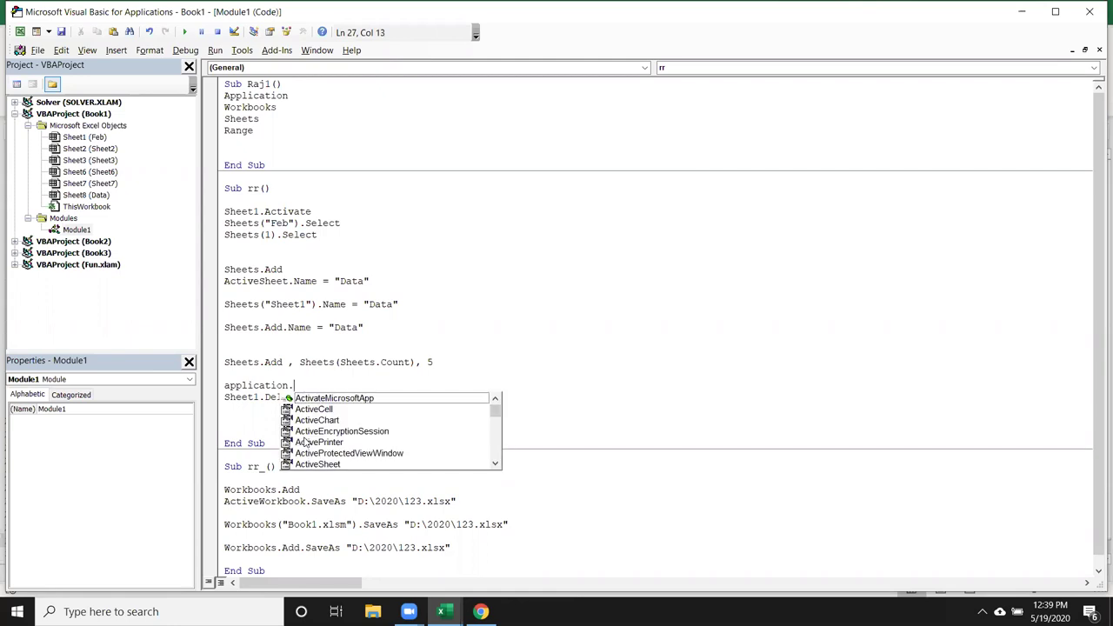
pyautogui.write('di')
# Complete the line as Application.DisplayAlerts = True using IntelliSense.
pyautogui.press('Down')
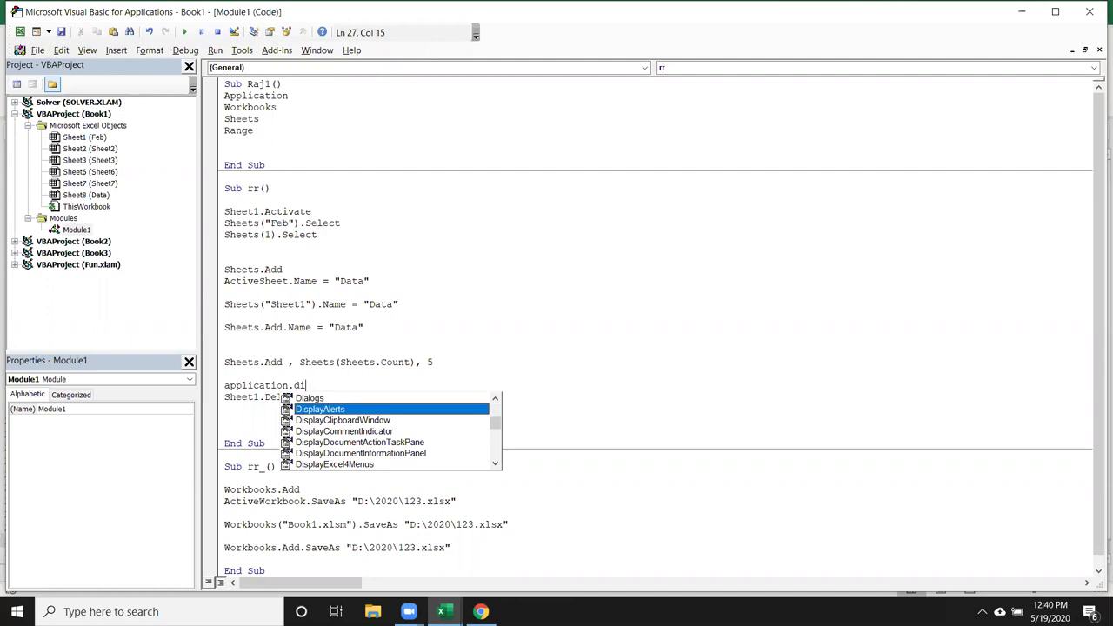
pyautogui.press('Tab')
pyautogui.write('=')
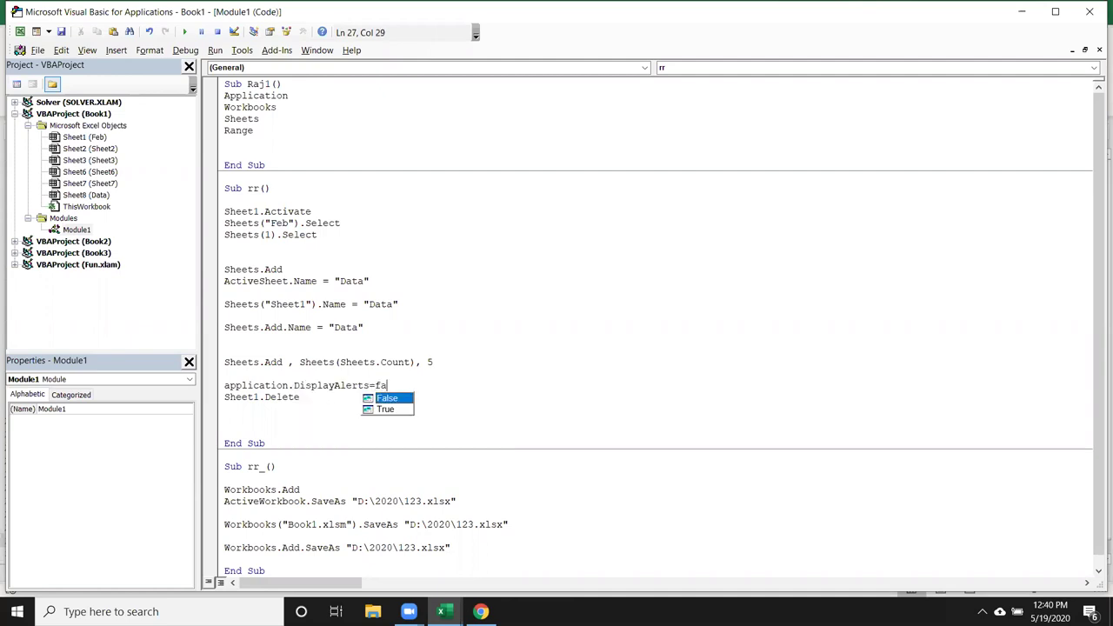
pyautogui.press('Down')
pyautogui.press('Tab')
pyautogui.press('Return')
pyautogui.press('Delete')
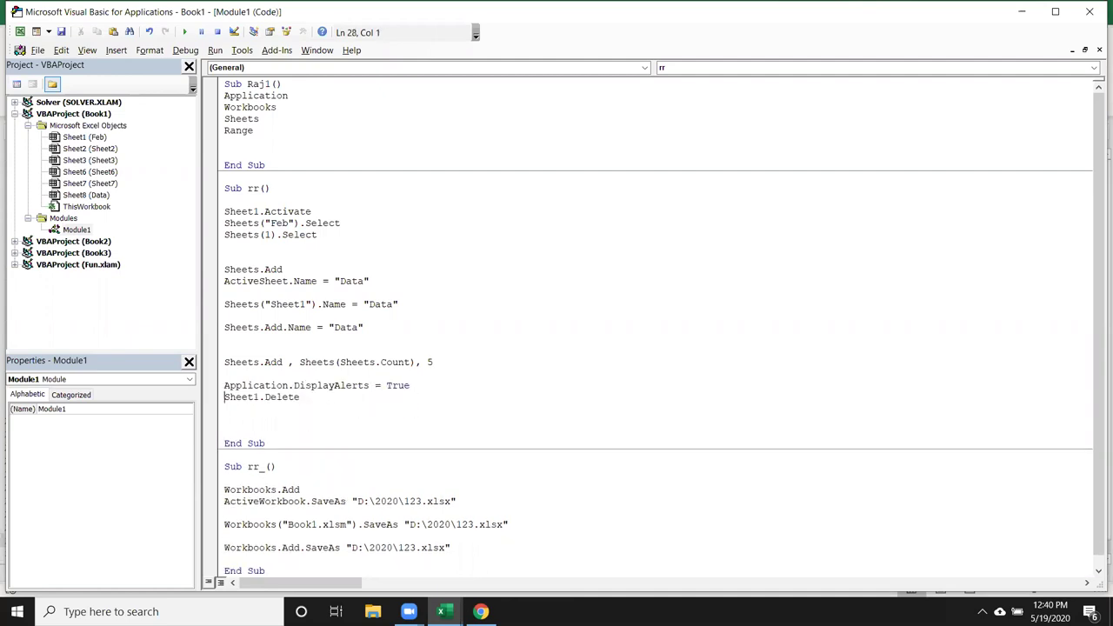
# Highlight Application, add a blank line before End Sub, and return to Excel.
pyautogui.click(258, 388)
pyautogui.doubleClick(258, 388)
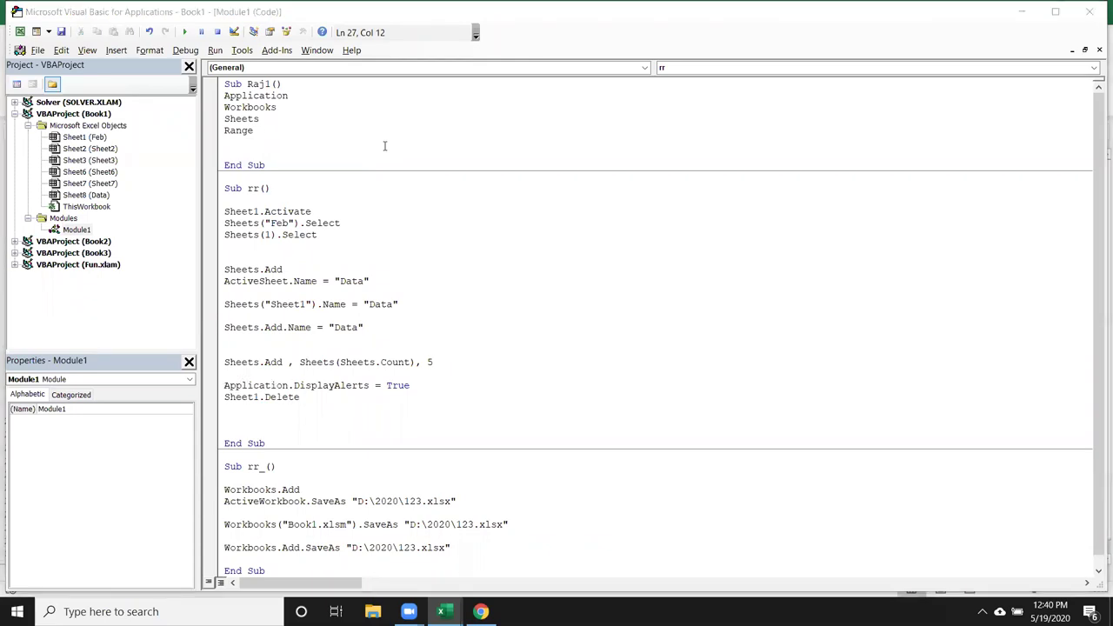
pyautogui.click(274, 429)
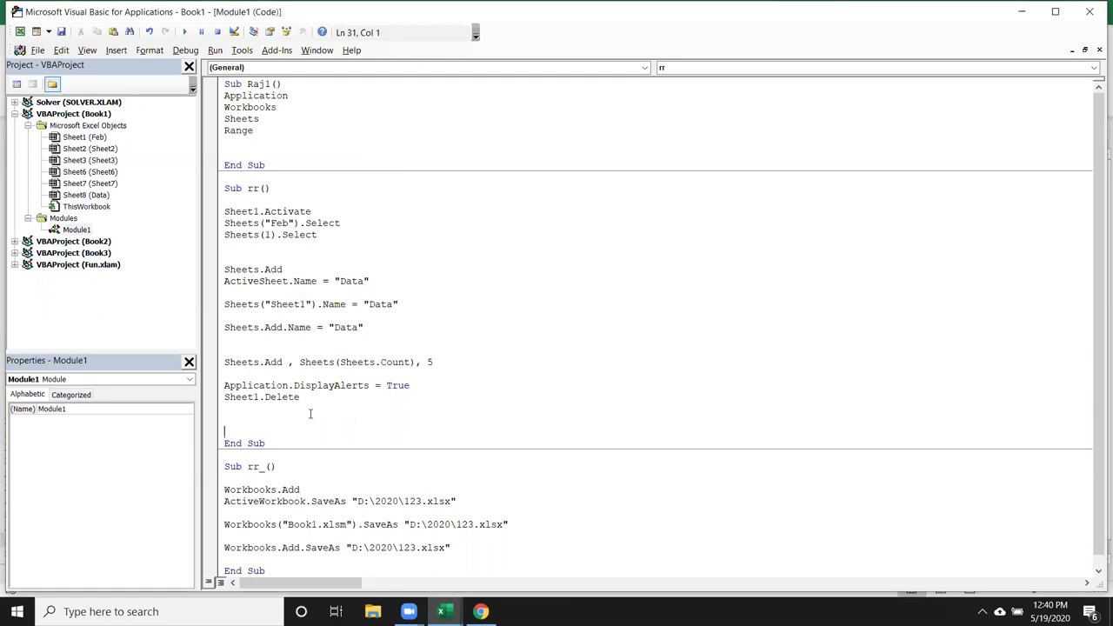
pyautogui.press('Up')
pyautogui.press('Return')
pyautogui.hotkey('alt', 'Tab')
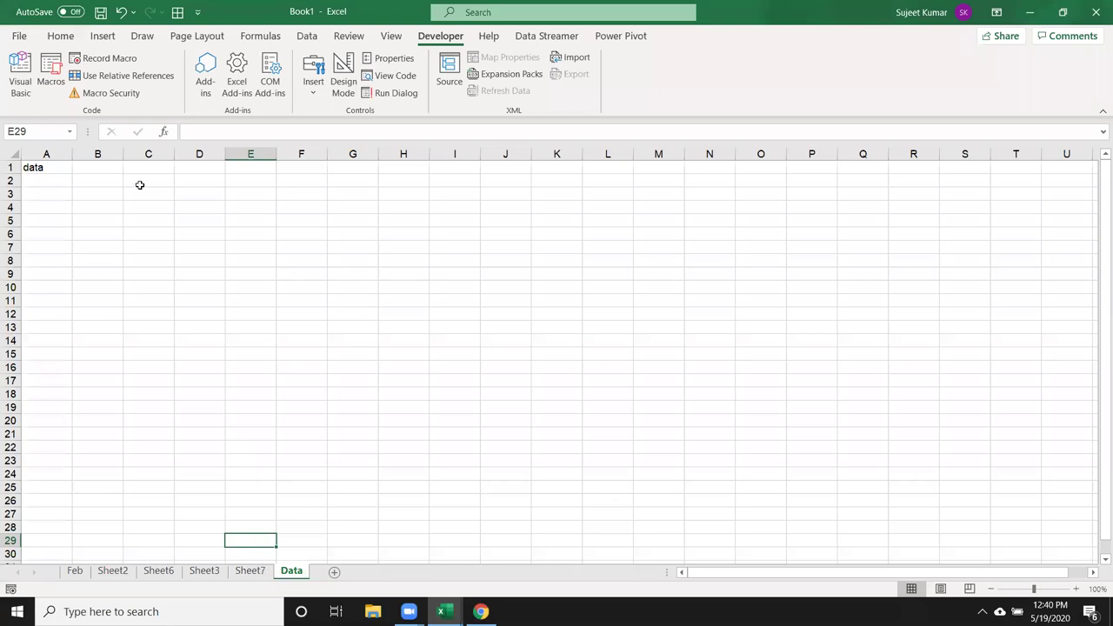
# Enter =RANDBETWEEN(10,90) in cell A1 of the Data sheet.
pyautogui.click(61, 168)
pyautogui.write('=ra')
pyautogui.press('Down')
pyautogui.press('Down')
pyautogui.press('Down')
pyautogui.press('Tab')
pyautogui.write('10,90')
pyautogui.press('Return')
# Fill the RANDBETWEEN formula across the range A1:L21.
pyautogui.click(65, 169)
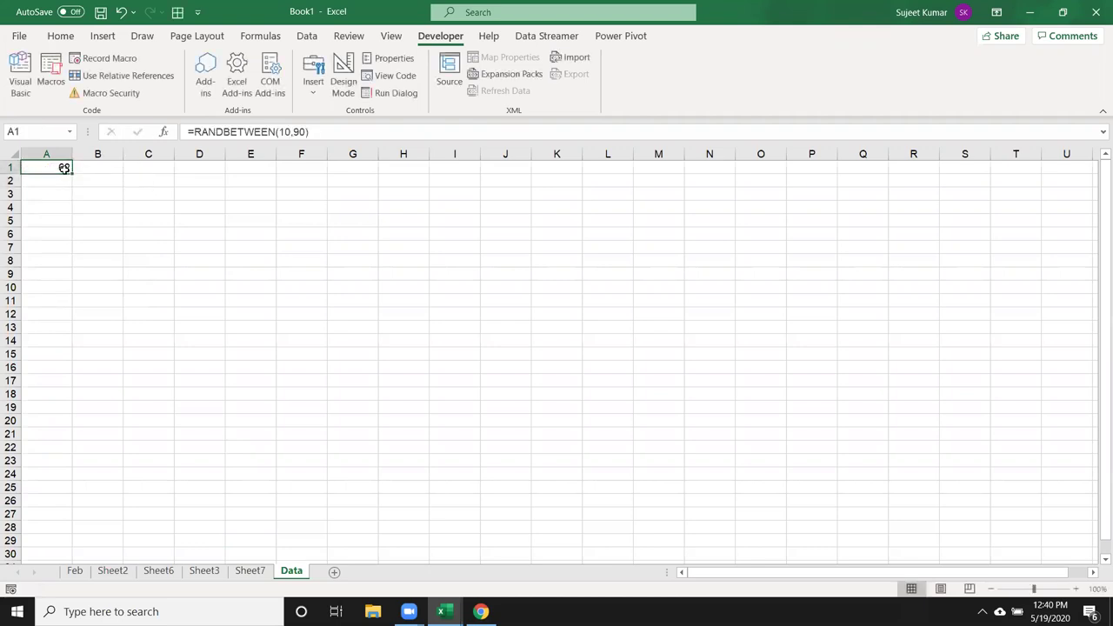
pyautogui.hotkey('shift', 'Right')
pyautogui.hotkey('shift', 'Right')
pyautogui.hotkey('shift', 'Right')
pyautogui.hotkey('shift', 'Right')
pyautogui.hotkey('shift', 'Right')
pyautogui.hotkey('shift', 'Down')
pyautogui.hotkey('shift', 'Down')
pyautogui.hotkey('shift', 'Down')
pyautogui.hotkey('shift', 'Down')
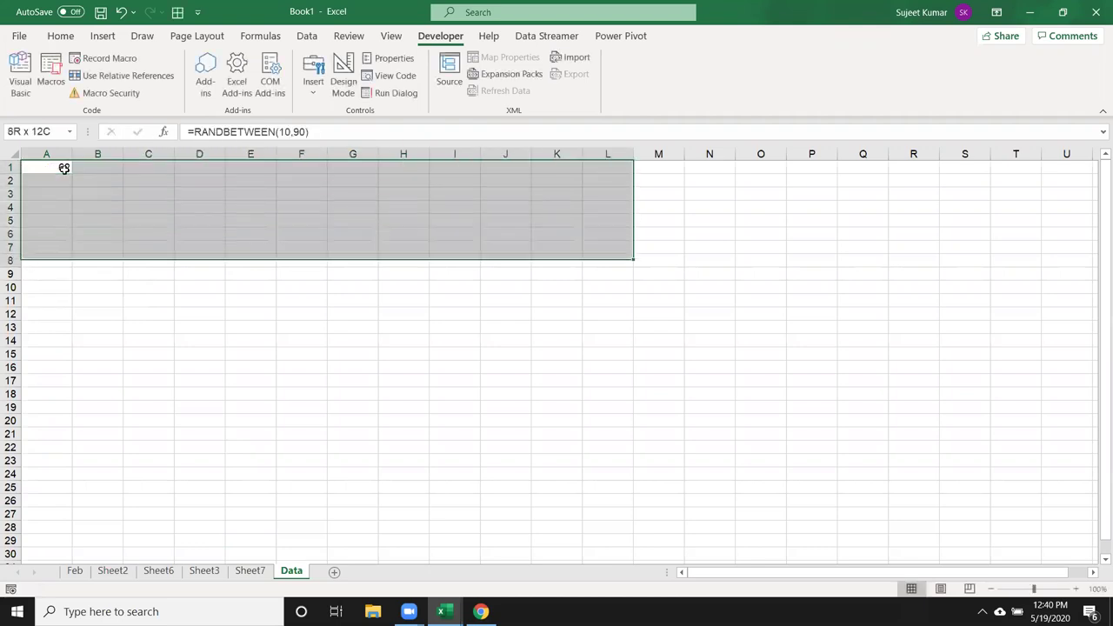
pyautogui.hotkey('shift', 'Down')
pyautogui.hotkey('shift', 'Down')
pyautogui.hotkey('shift', 'Down')
pyautogui.hotkey('ctrl', 'r')
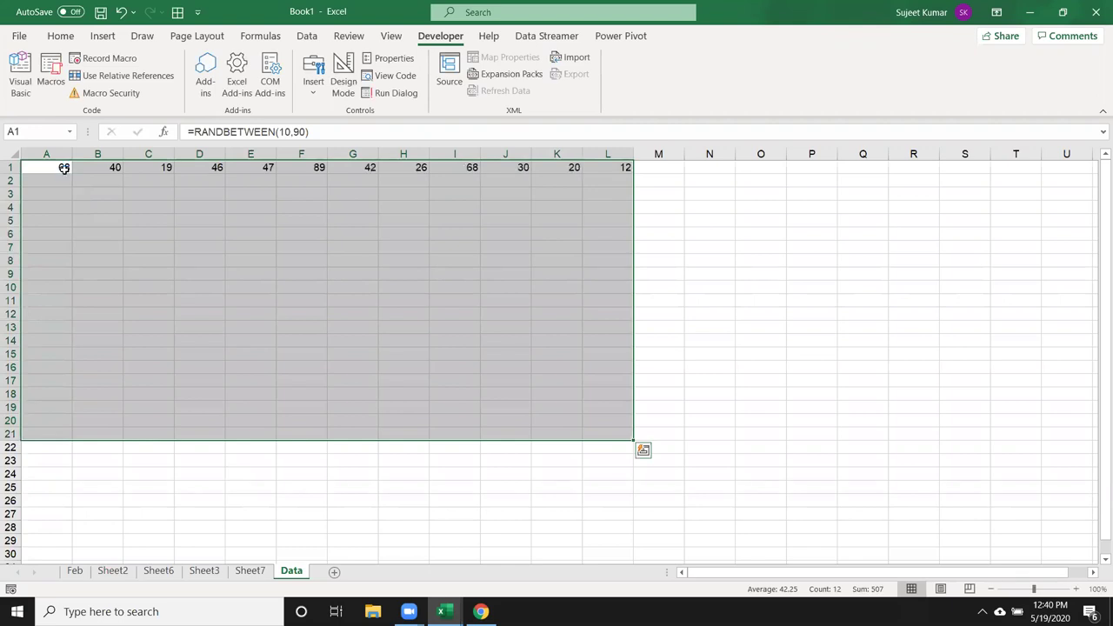
pyautogui.hotkey('ctrl', 'd')
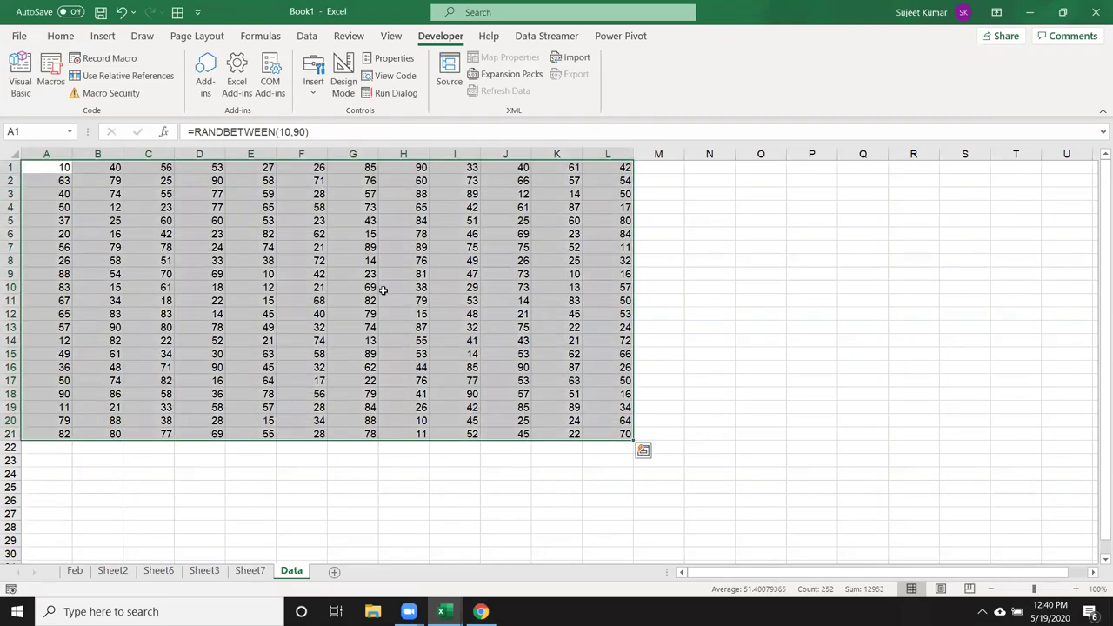
pyautogui.click(390, 406)
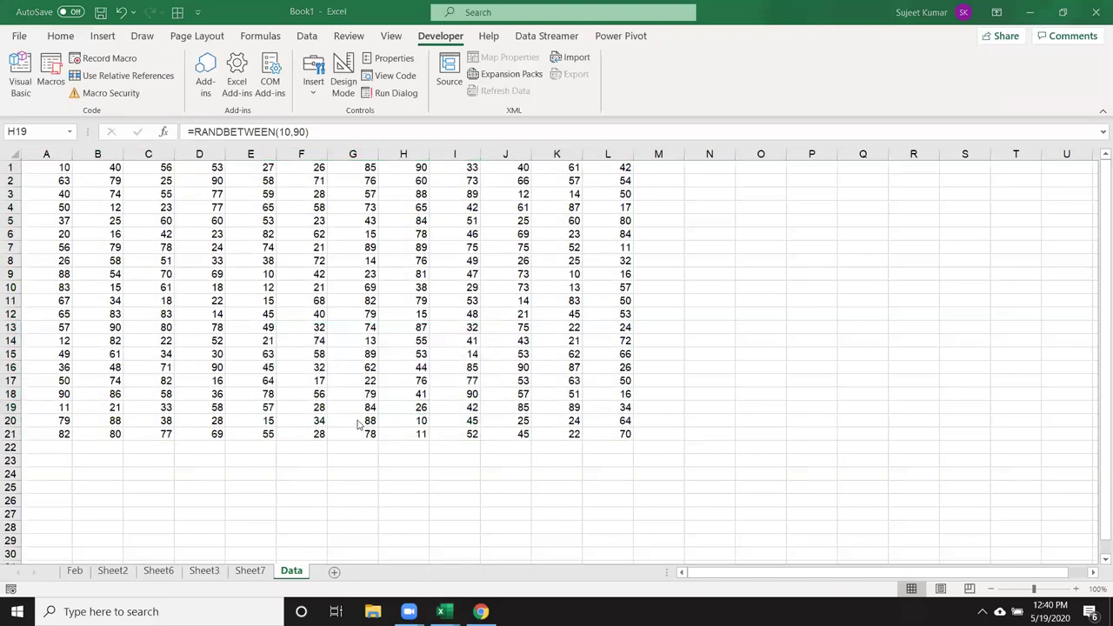
# Back in rr, start a Sheets("Data").Move line above End Sub.
pyautogui.hotkey('alt', 'Tab')
pyautogui.hotkey('alt', 'Tab')
pyautogui.press('Return')
pyautogui.press('Up')
pyautogui.write('sheets')
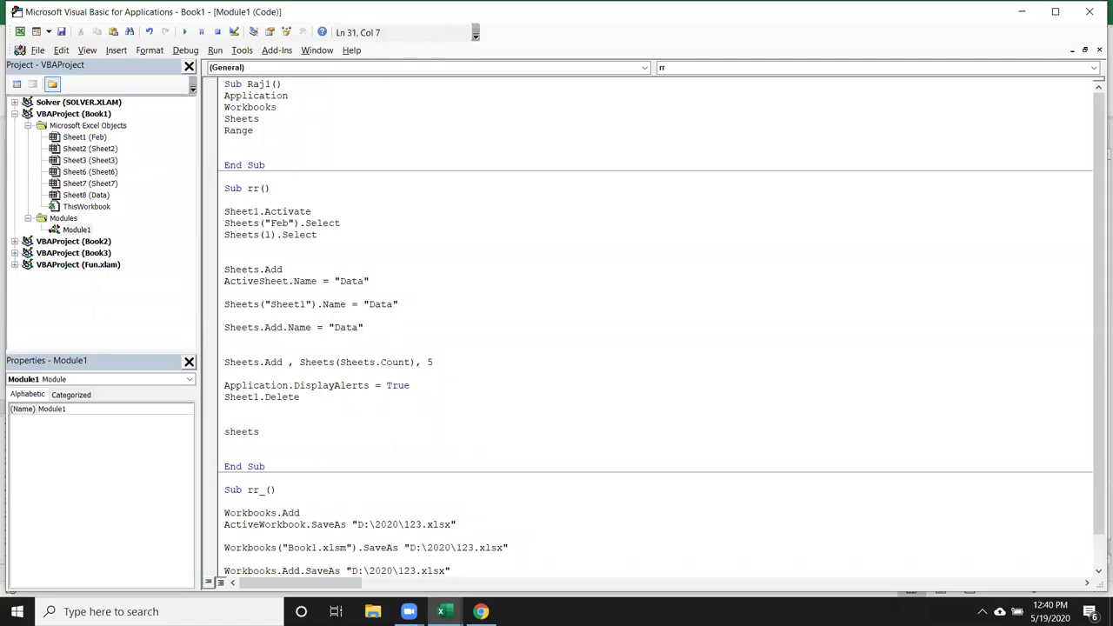
pyautogui.write('("Data).move')
# Finish the Move line, then copy the Data sheet into a new workbook.
pyautogui.press('Return')
pyautogui.hotkey('alt', 'Tab')
pyautogui.rightClick(291, 571)
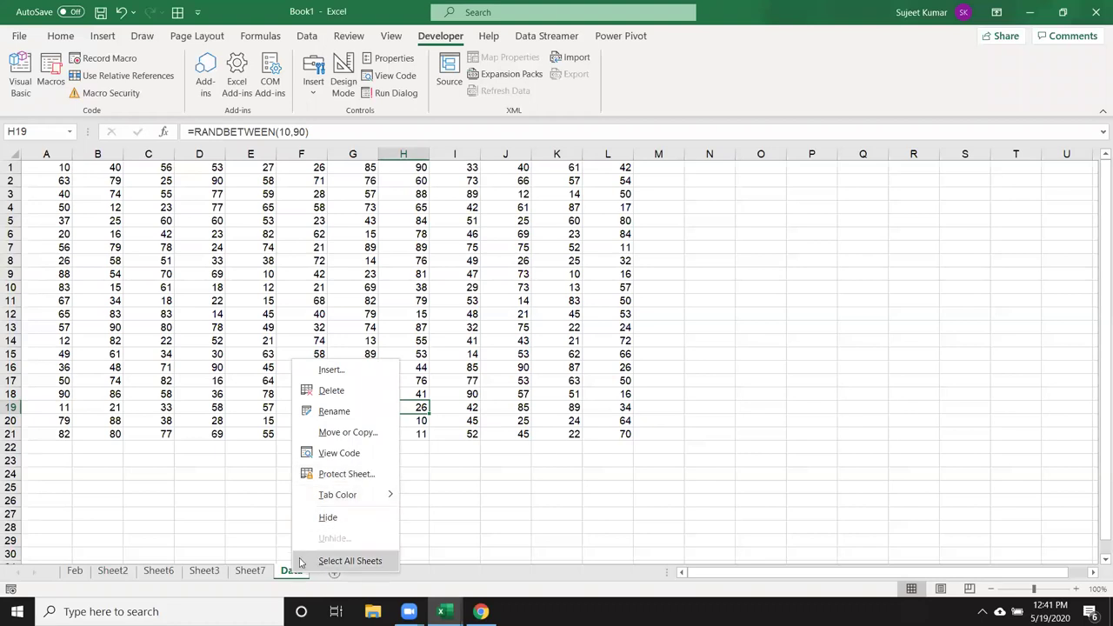
pyautogui.click(341, 433)
pyautogui.click(259, 493)
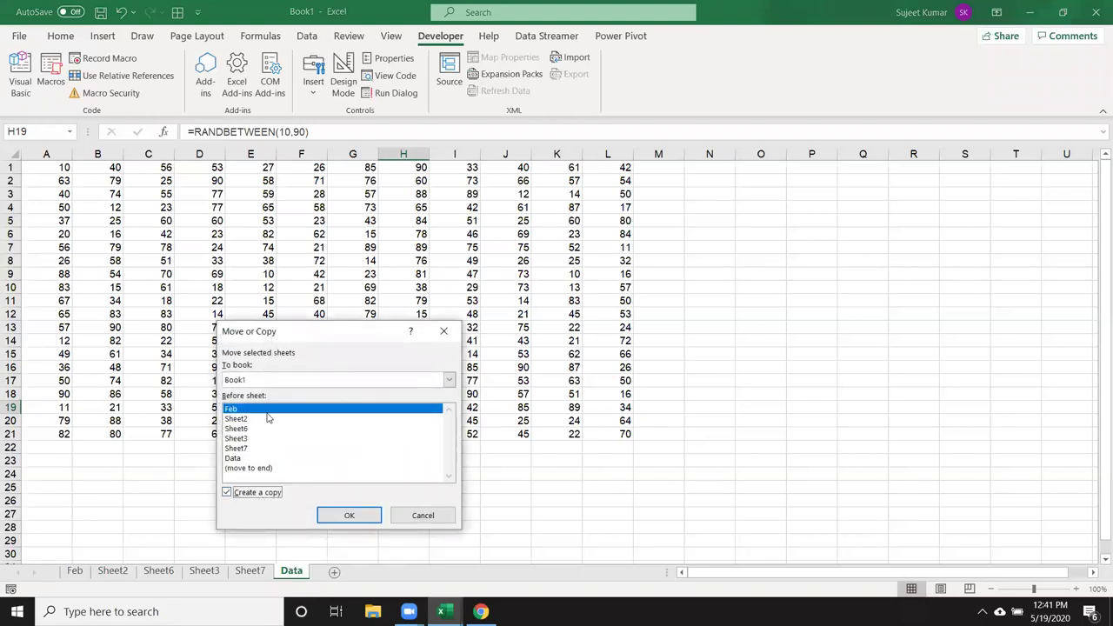
pyautogui.click(260, 380)
pyautogui.click(258, 402)
pyautogui.click(258, 380)
pyautogui.click(258, 392)
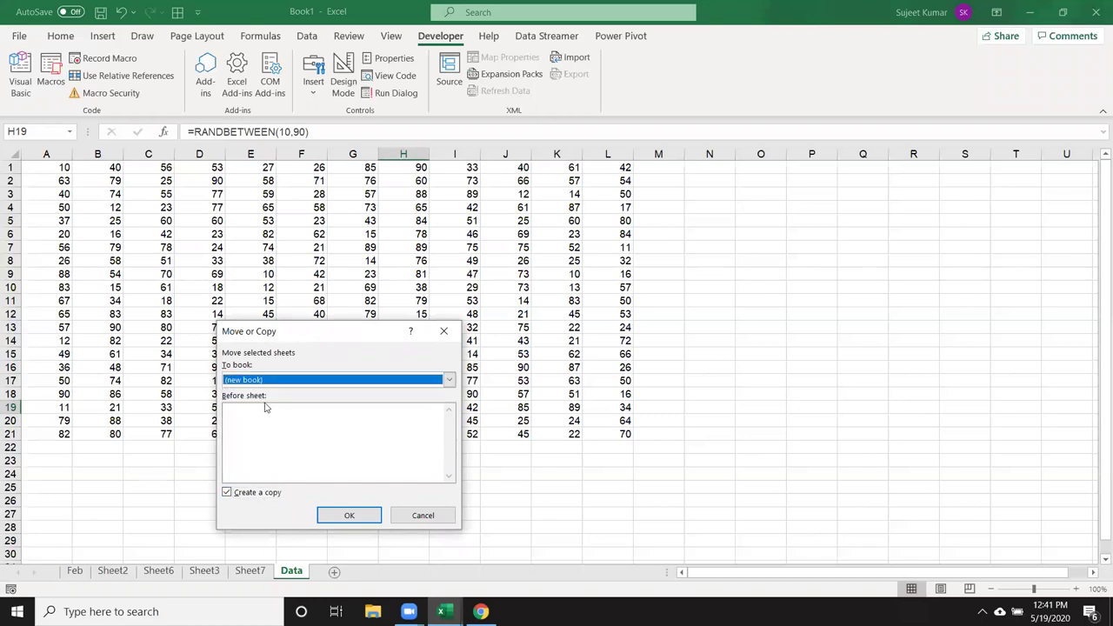
pyautogui.click(344, 515)
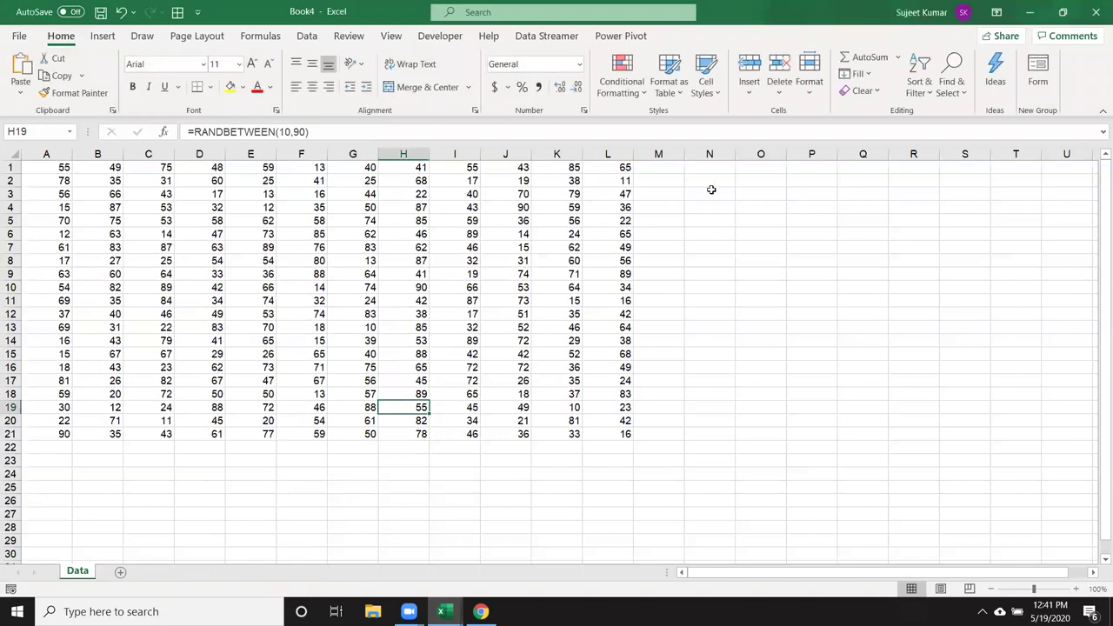
# Minimize the new Book4 window and switch back to the macro editor.
pyautogui.doubleClick(797, 27)
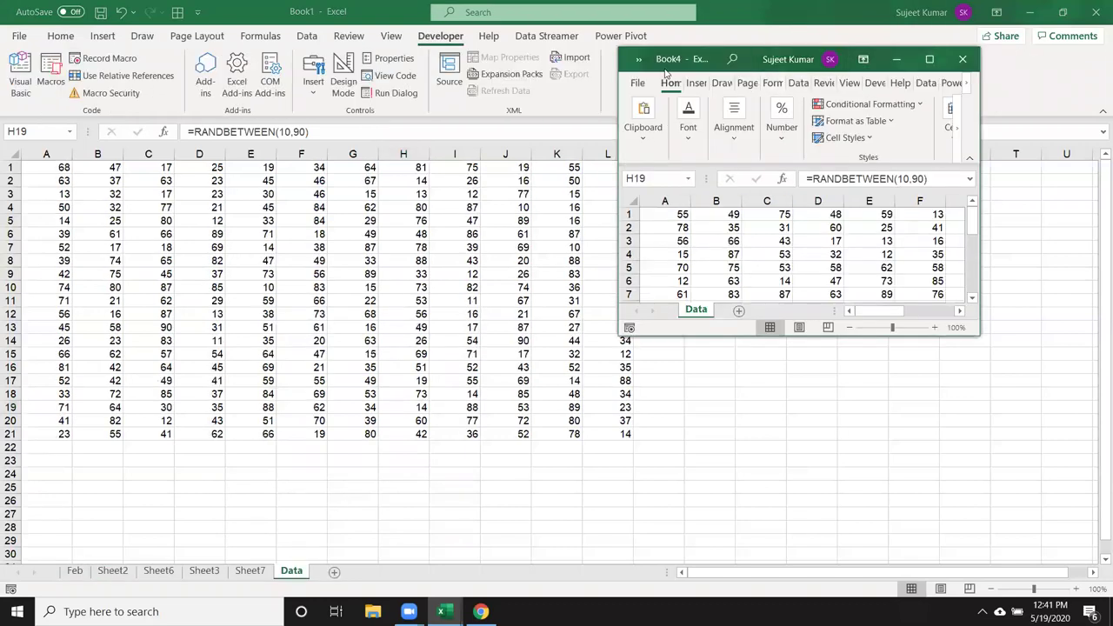
pyautogui.click(896, 59)
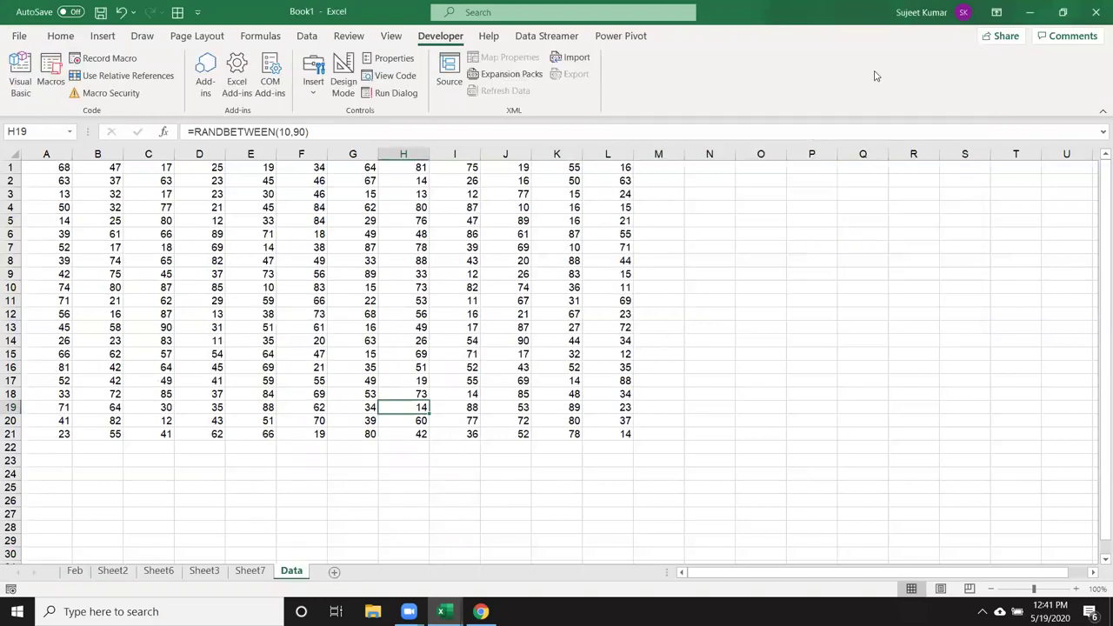
pyautogui.hotkey('alt', 'Tab')
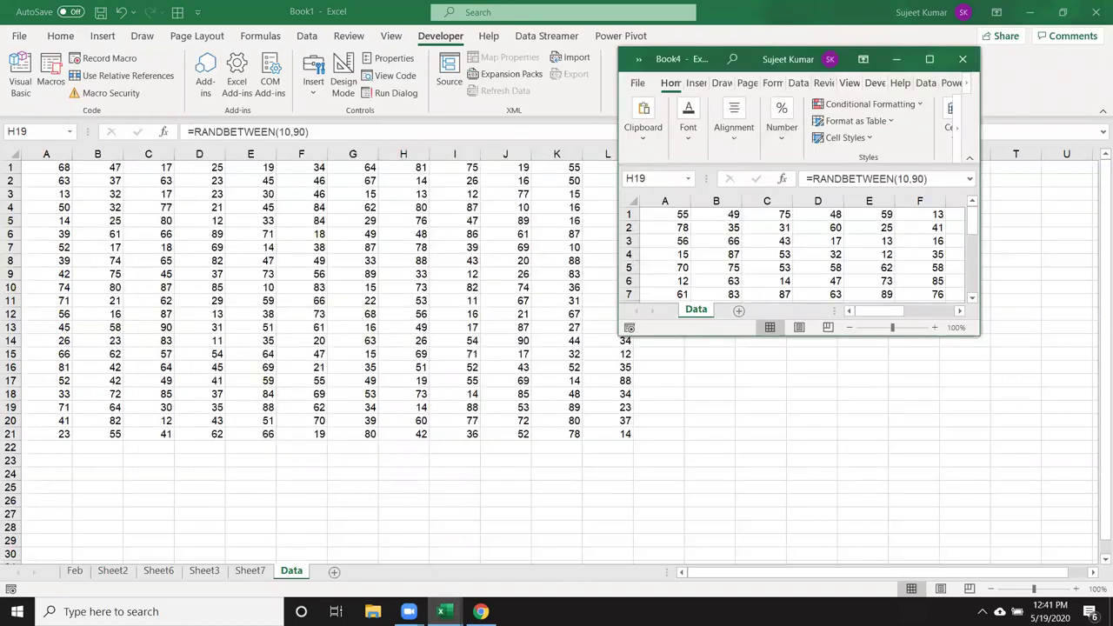
# Copy the ActiveWorkbook.SaveAs D:\2020\123.xlsx line into rr under the Move statement.
pyautogui.click(444, 594)
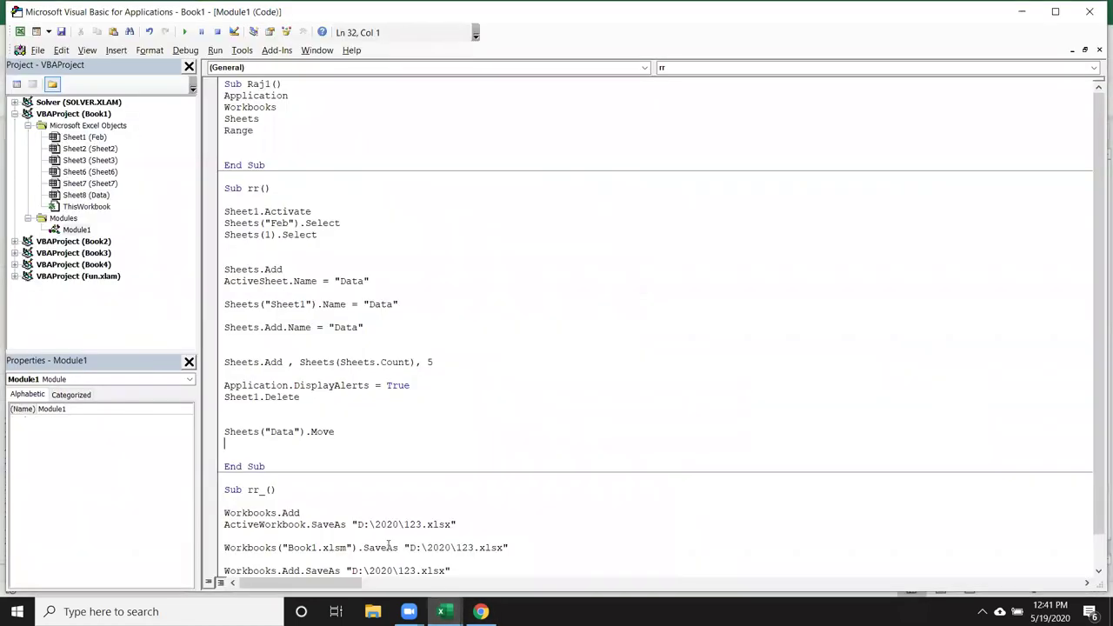
pyautogui.scroll(-1, 307, 511)
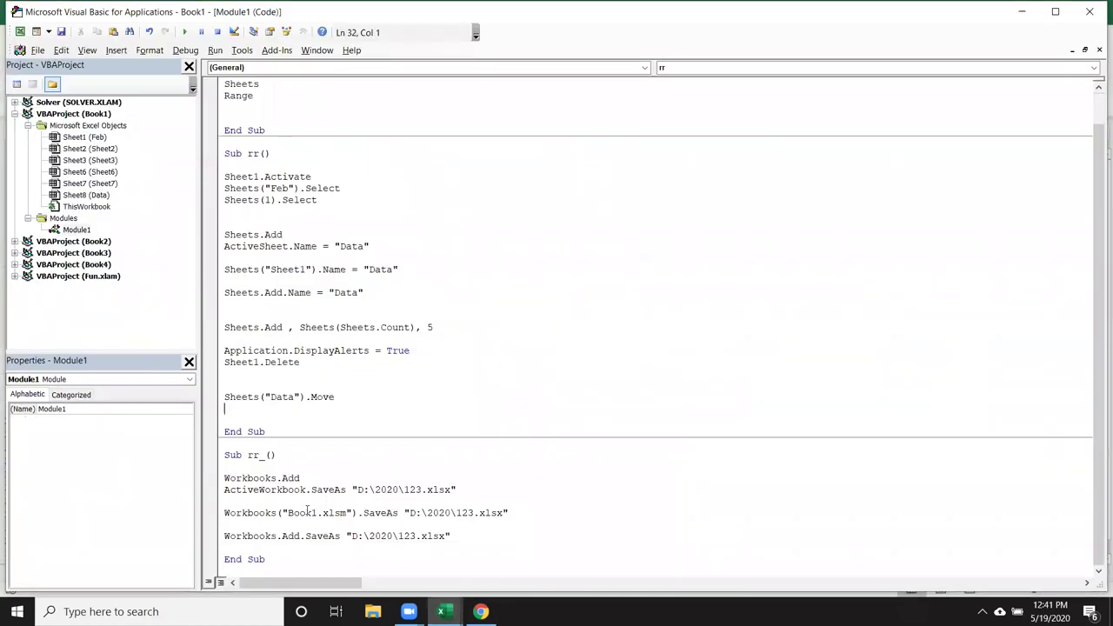
pyautogui.click(217, 491)
pyautogui.hotkey('ctrl', 'c')
pyautogui.click(233, 409)
pyautogui.hotkey('ctrl', 'v')
pyautogui.press('Down')
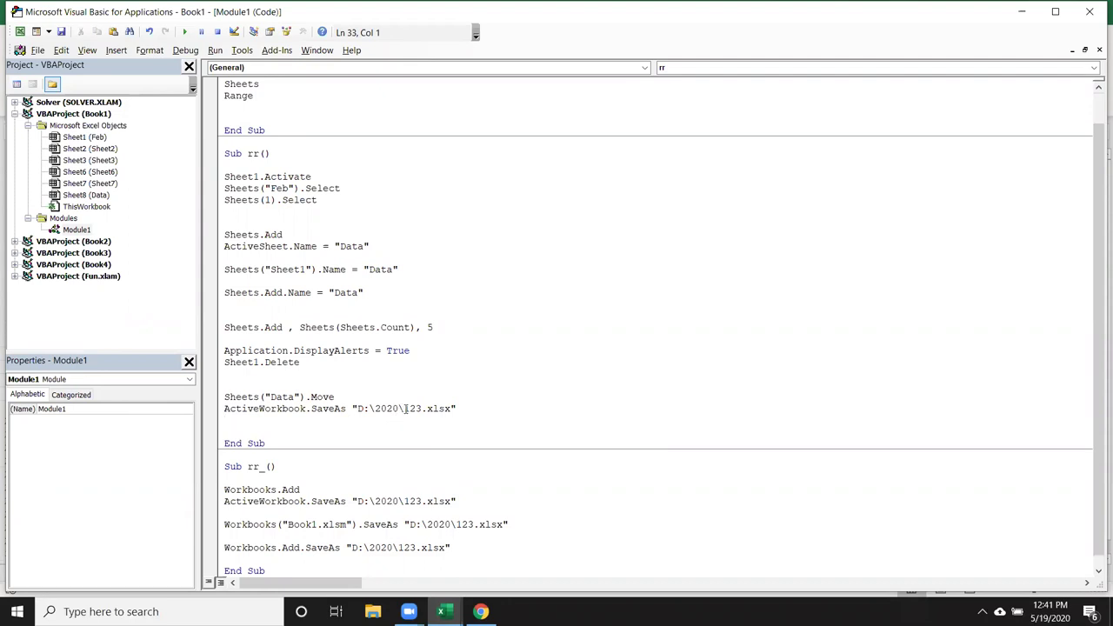
# Add an ActiveWorkbook.Close True line below the SaveAs line.
pyautogui.doubleClick(300, 408)
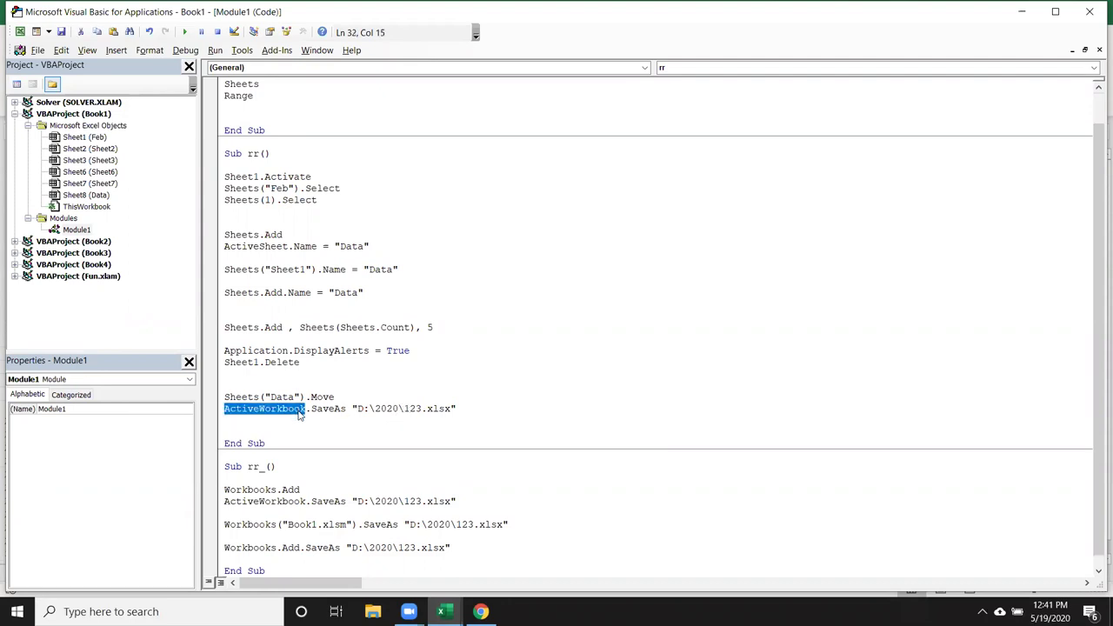
pyautogui.click(298, 416)
pyautogui.hotkey('ctrl', 'v')
pyautogui.write('.Close True')
pyautogui.press('Return')
# Run rr, type 'e' into N7 of Book4, and close Book4.
pyautogui.click(340, 420)
pyautogui.press('F5')
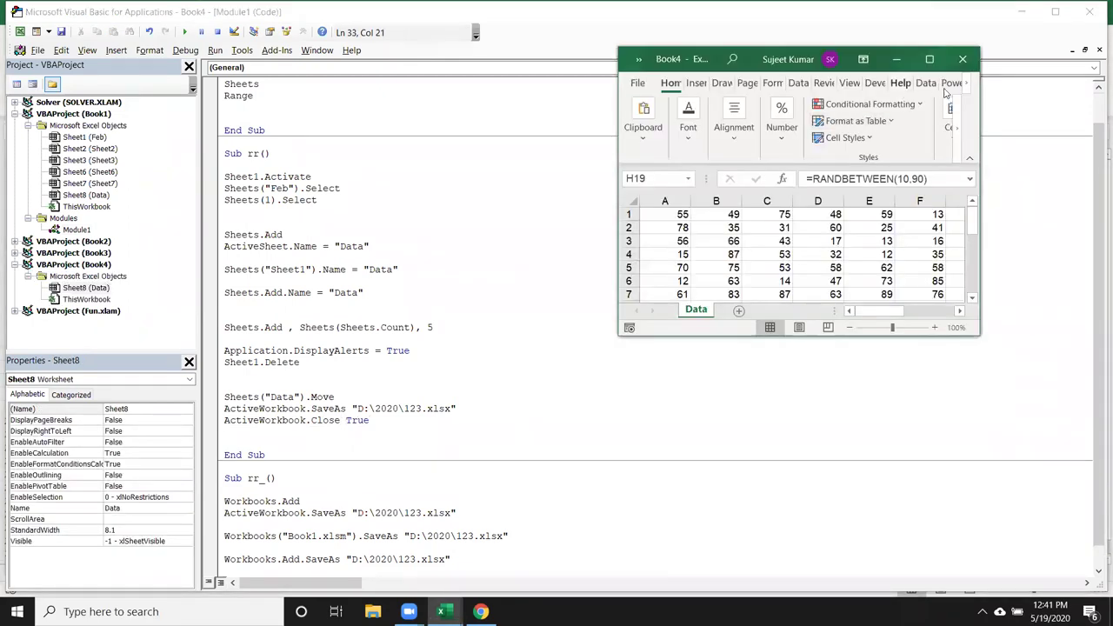
pyautogui.click(930, 58)
pyautogui.click(709, 248)
pyautogui.write('e')
pyautogui.click(864, 257)
pyautogui.click(1095, 21)
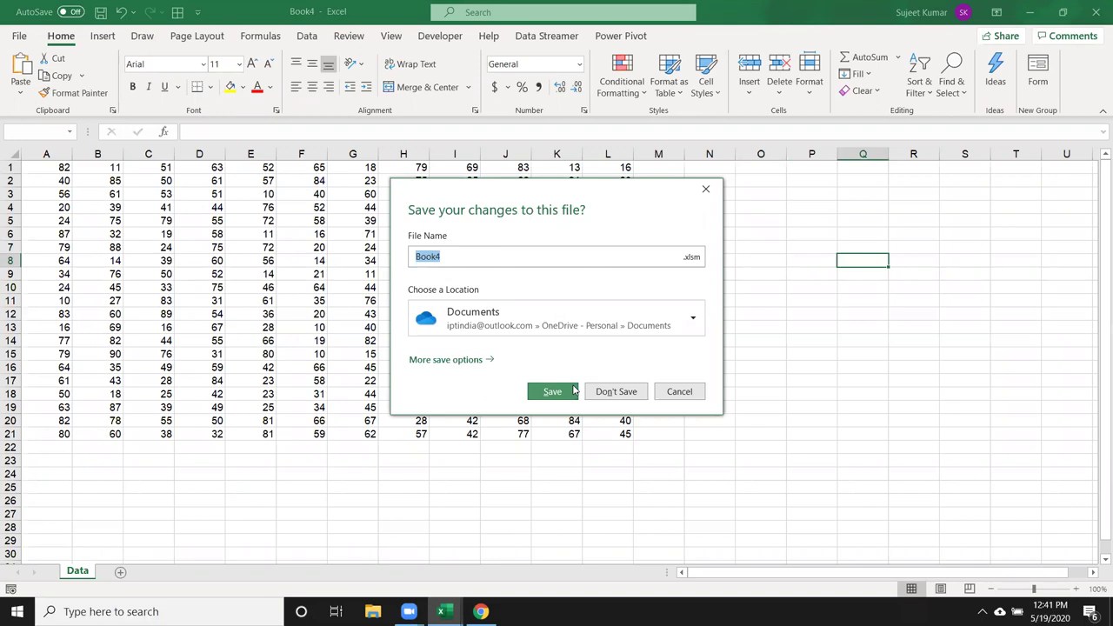
# Close the save-changes prompt for Book4 and return to the VBA editor.
pyautogui.click(705, 188)
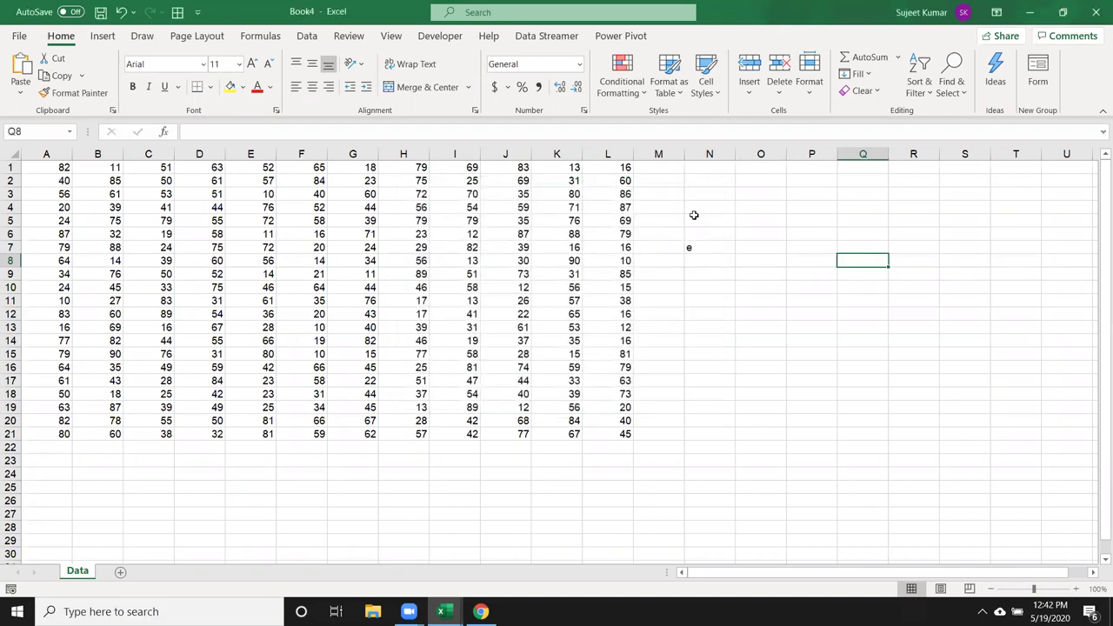
pyautogui.hotkey('alt', 'F11')
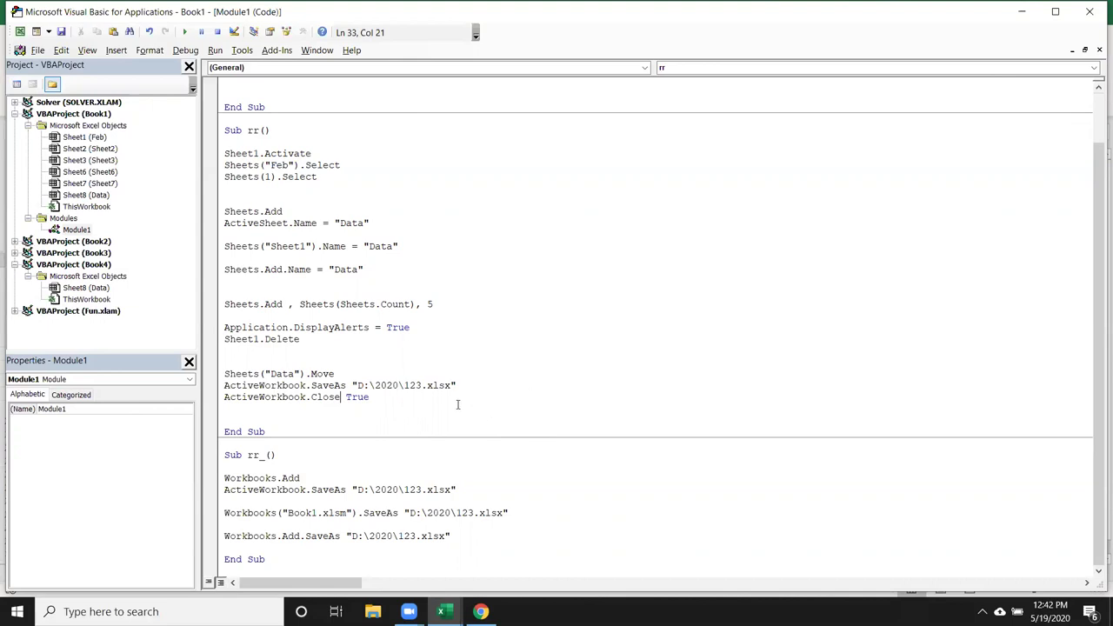
# Change Sheets("Data").Move to Sheets("Data").Copy in rr.
pyautogui.click(377, 423)
pyautogui.click(317, 374)
pyautogui.doubleClick(317, 374)
pyautogui.write('copy')
pyautogui.click(406, 407)
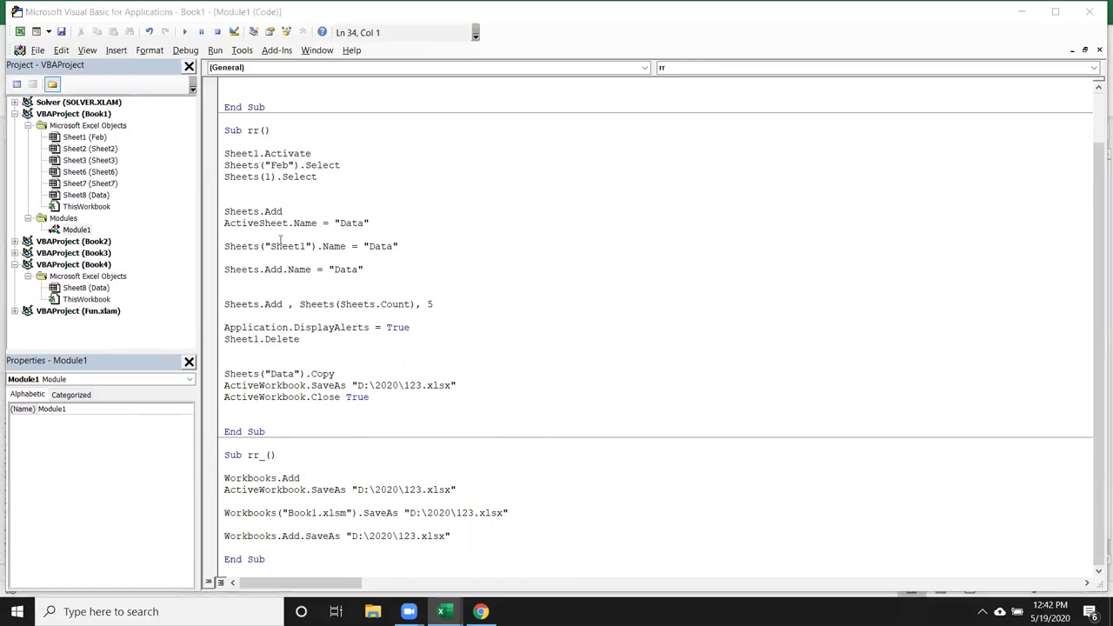
pyautogui.click(239, 407)
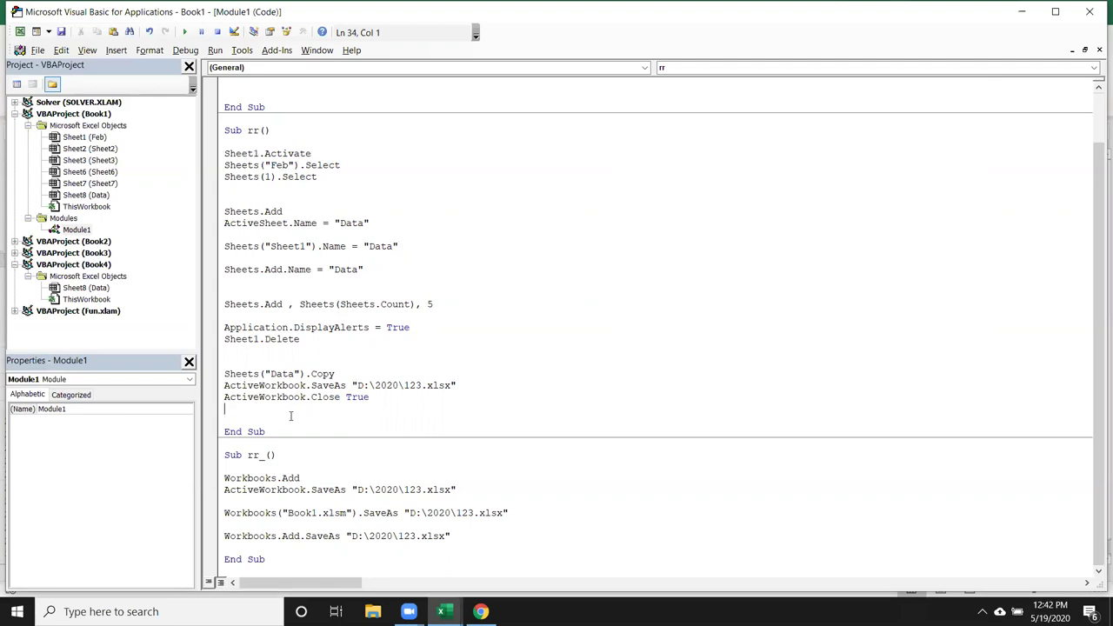
# Add Sheet1.Protect 12 to rr and run the macro.
pyautogui.press('Return')
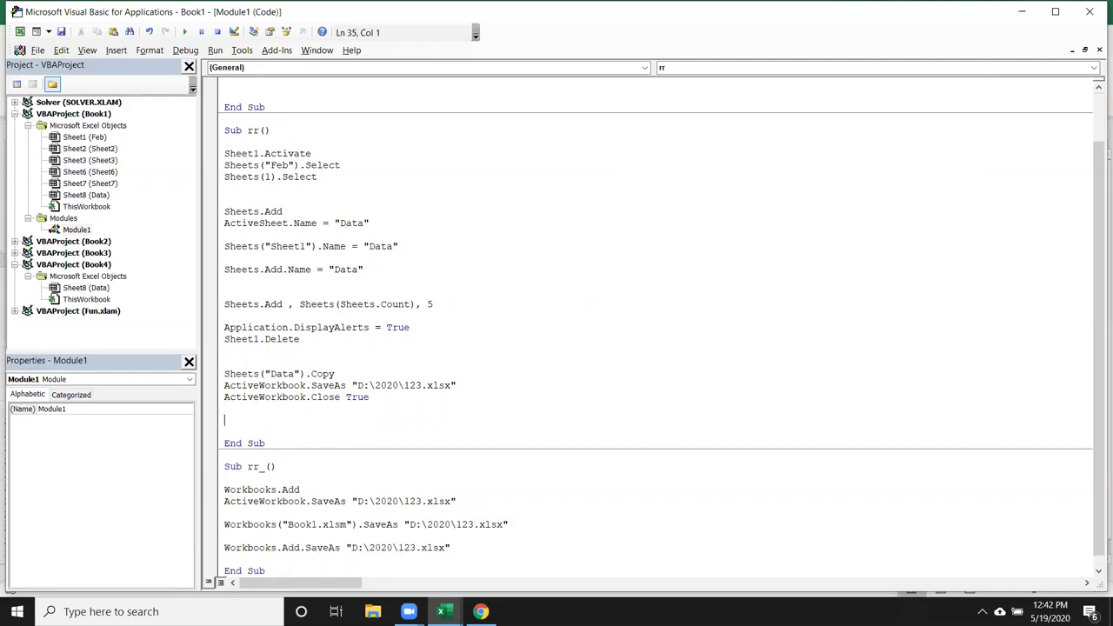
pyautogui.write('sheet')
pyautogui.write('1.')
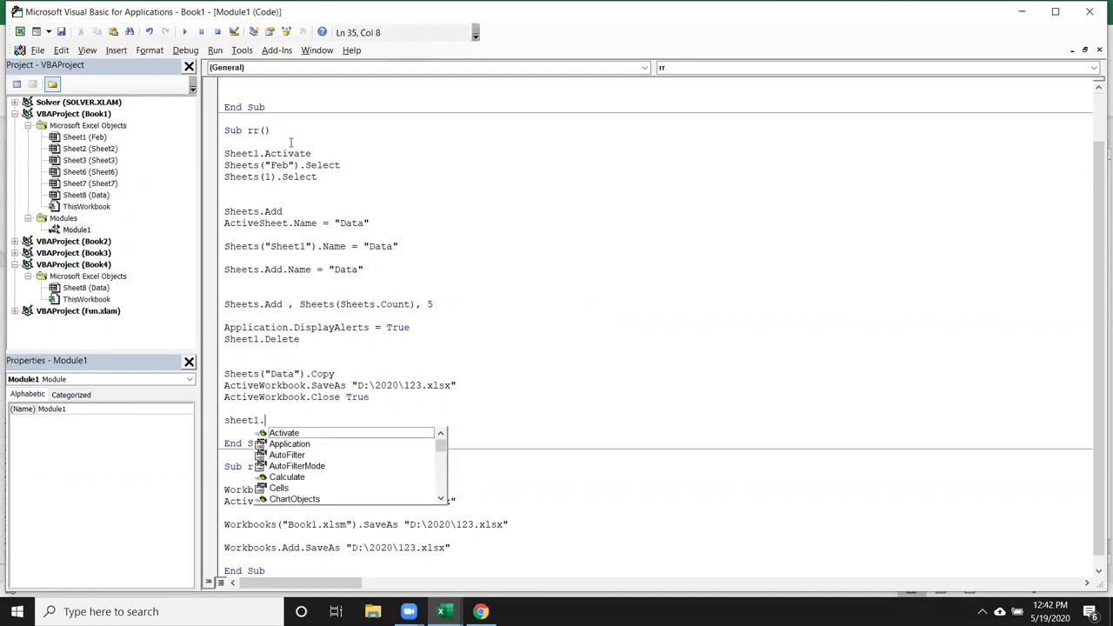
pyautogui.write('pro')
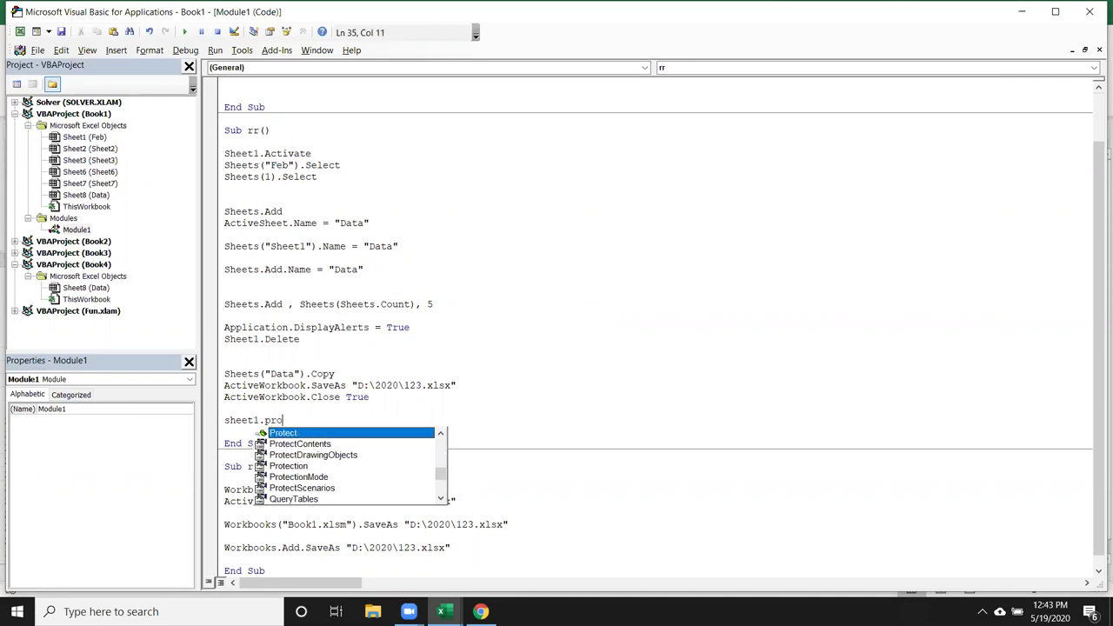
pyautogui.write(' 1')
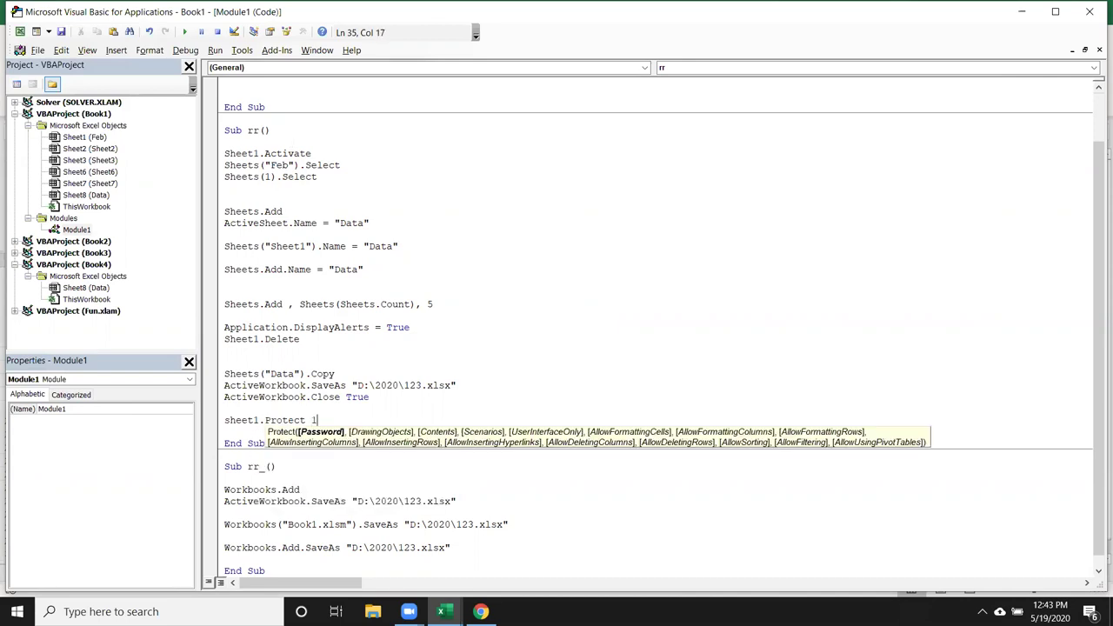
pyautogui.write('2')
pyautogui.press('Return')
pyautogui.press('F5')
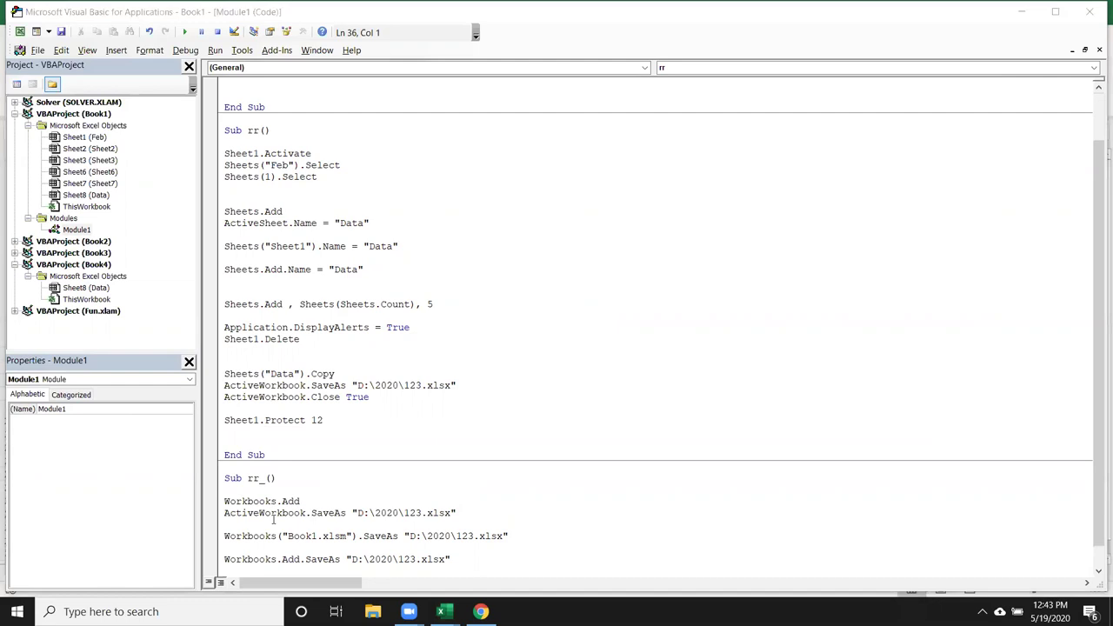
pyautogui.click(263, 437)
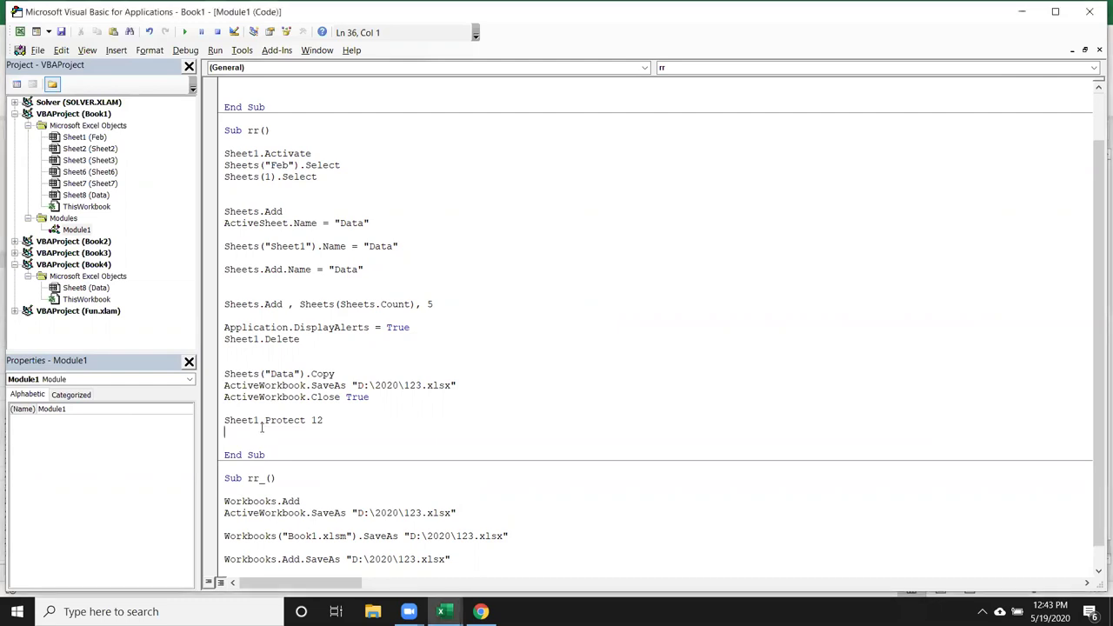
pyautogui.write('sheet1.un')
pyautogui.press('Tab')
pyautogui.write('12')
pyautogui.press('Return')
pyautogui.press('Return')
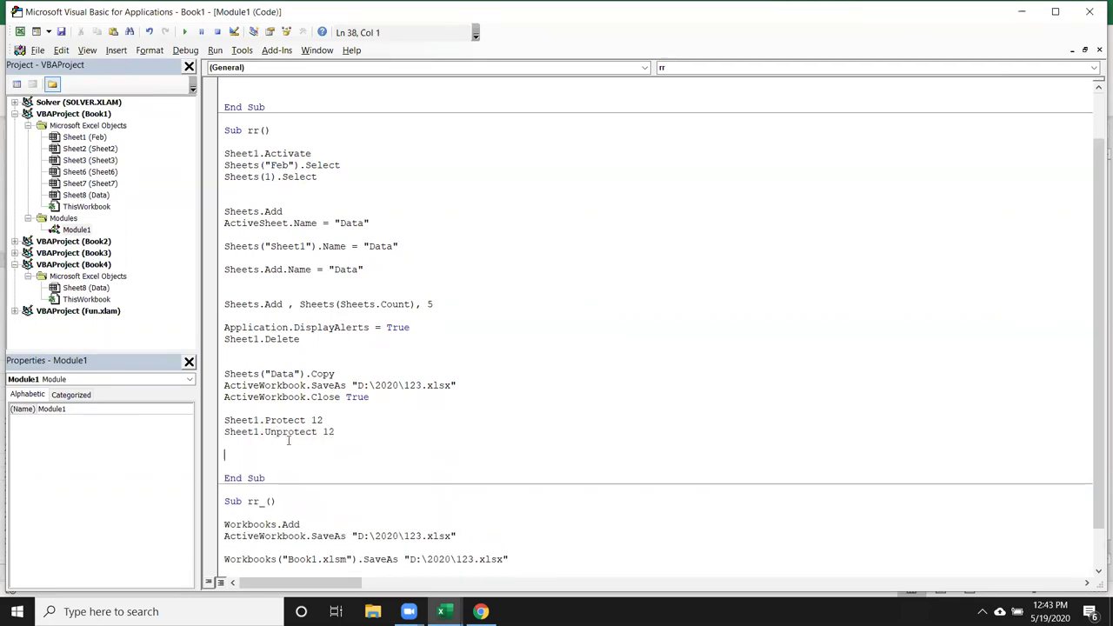
pyautogui.write('sheet')
pyautogui.write('1.vi')
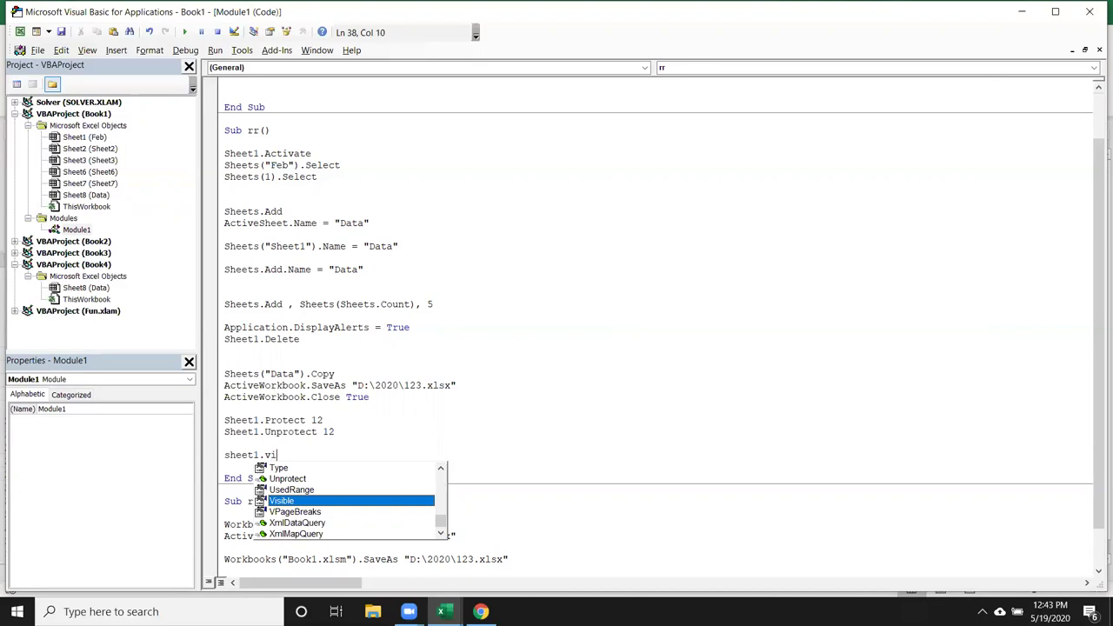
# Complete the line as Sheet1.Visible = xlSheetHidden, then switch to Book4 in Excel.
pyautogui.press('Tab')
pyautogui.write('=')
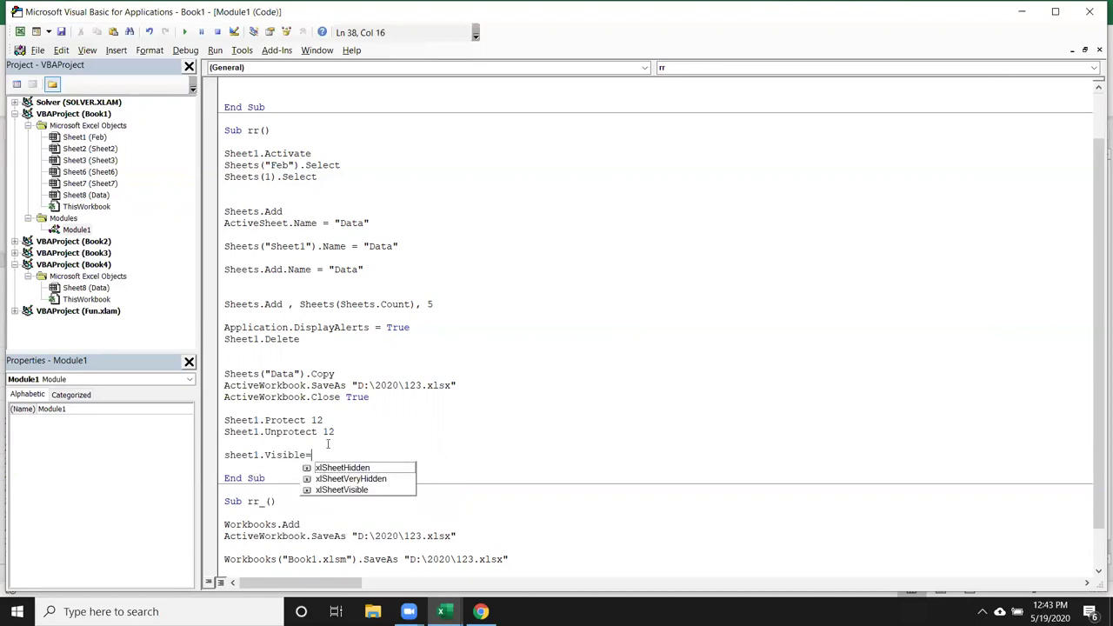
pyautogui.press('Down')
pyautogui.press('Down')
pyautogui.press('Up')
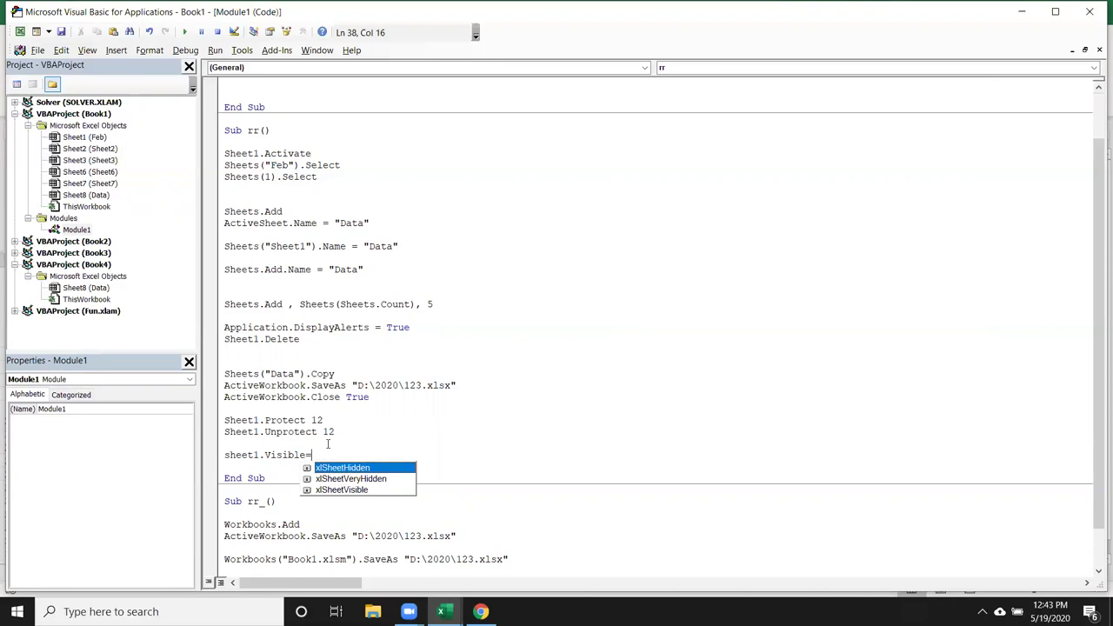
pyautogui.press('Tab')
pyautogui.press('Return')
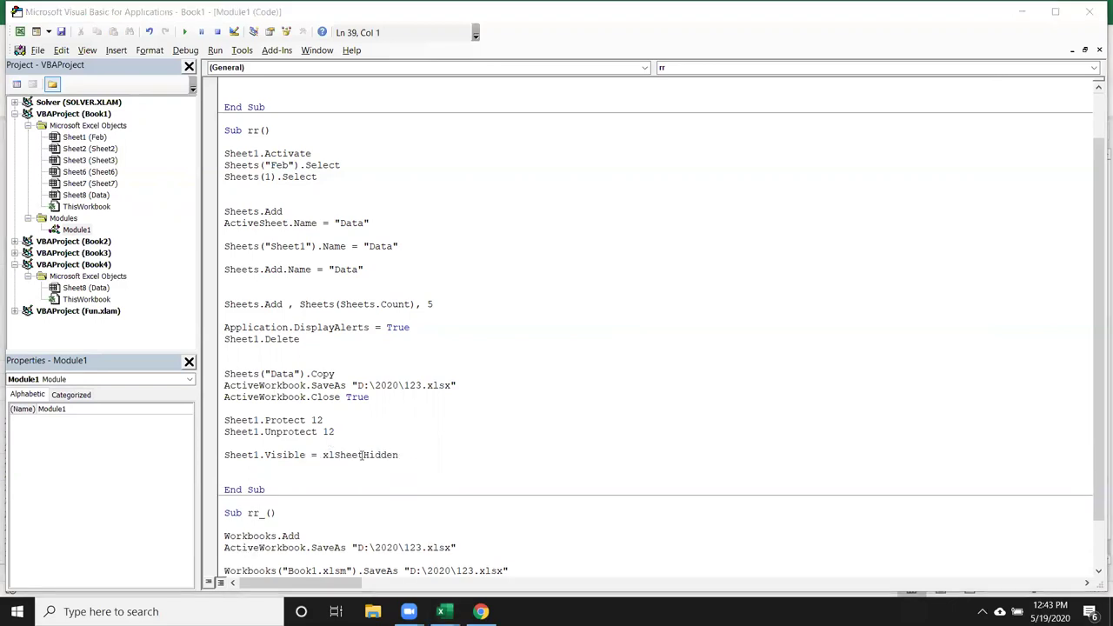
pyautogui.hotkey('alt', 'Tab')
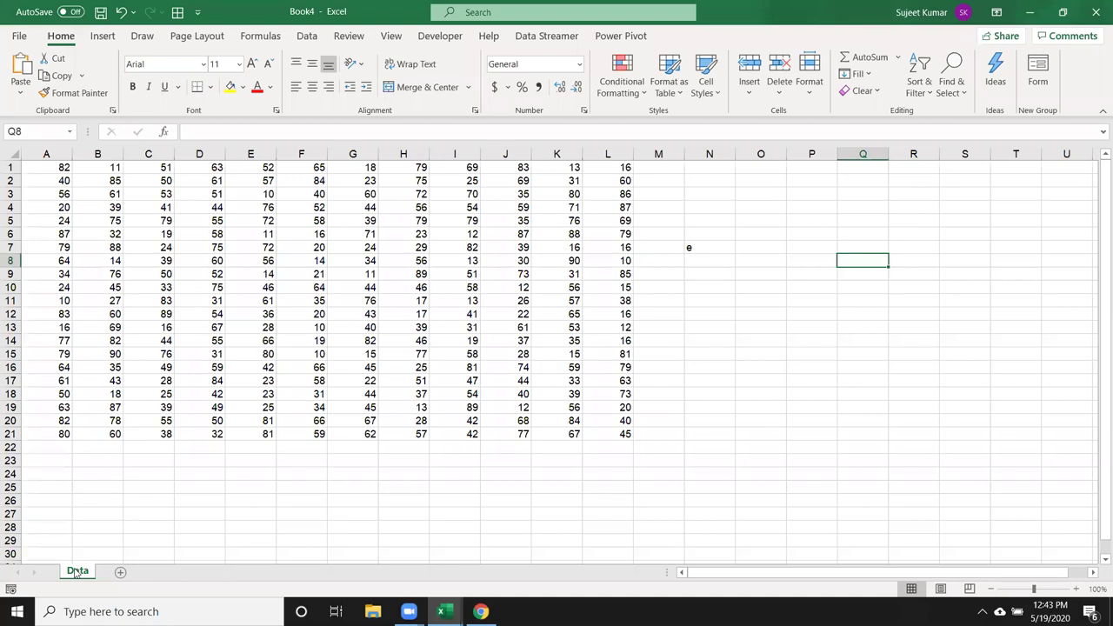
# Close the Book4 workbook and answer its save prompt.
pyautogui.rightClick(76, 571)
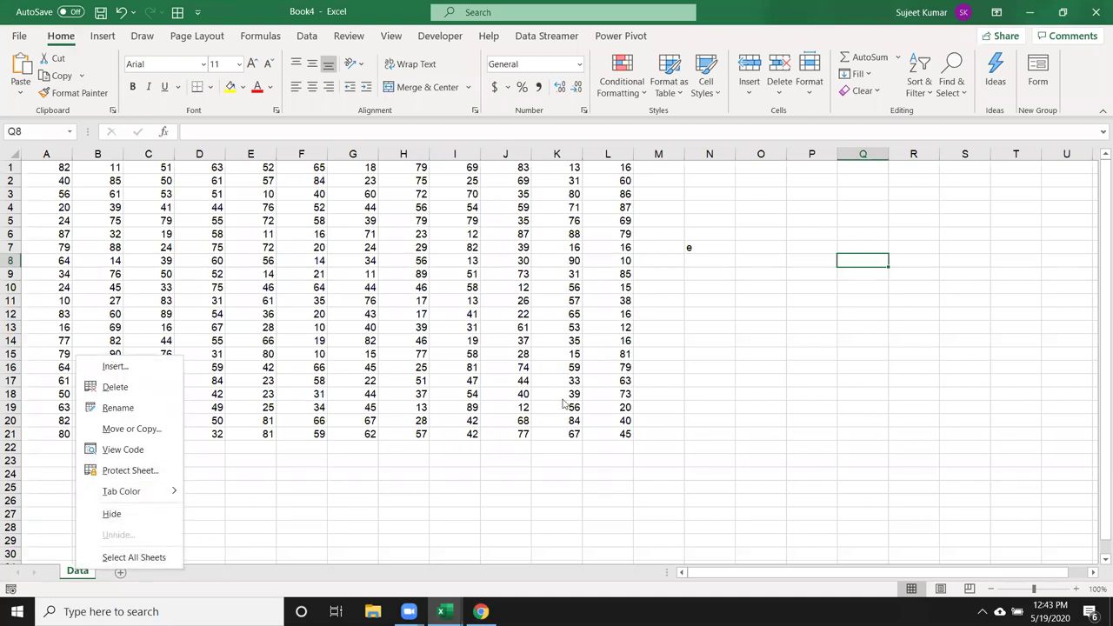
pyautogui.press('Escape')
pyautogui.hotkey('alt', 'F4')
pyautogui.click(616, 391)
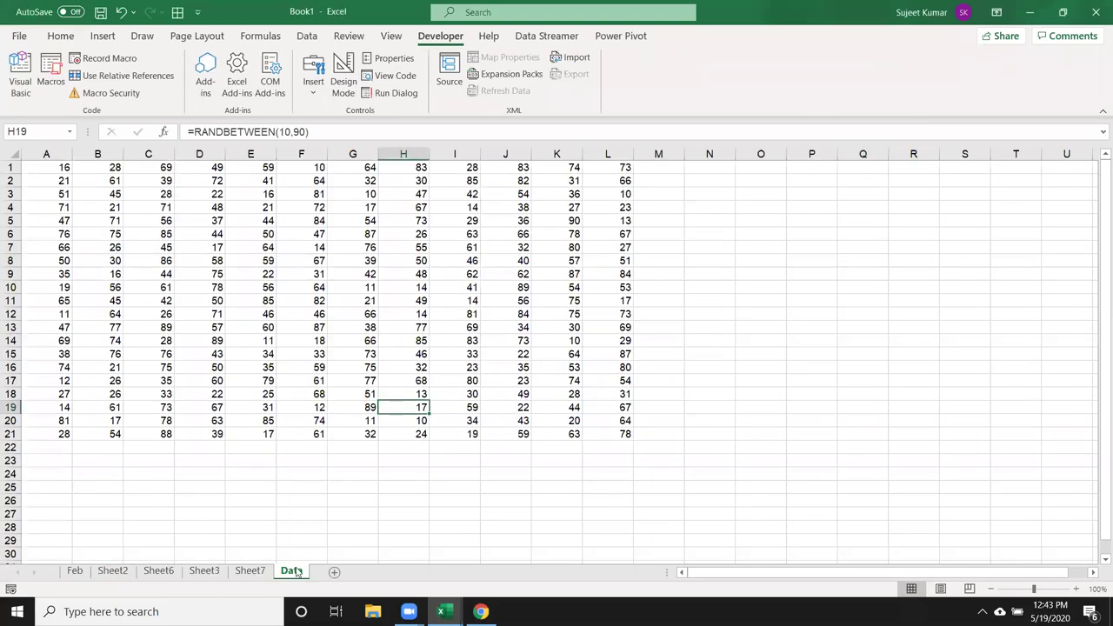
# Check Book1's Data sheet options, then return to the VBA editor.
pyautogui.rightClick(297, 572)
pyautogui.press('Escape')
pyautogui.hotkey('alt', 'Tab')
pyautogui.hotkey('alt', 'Tab')
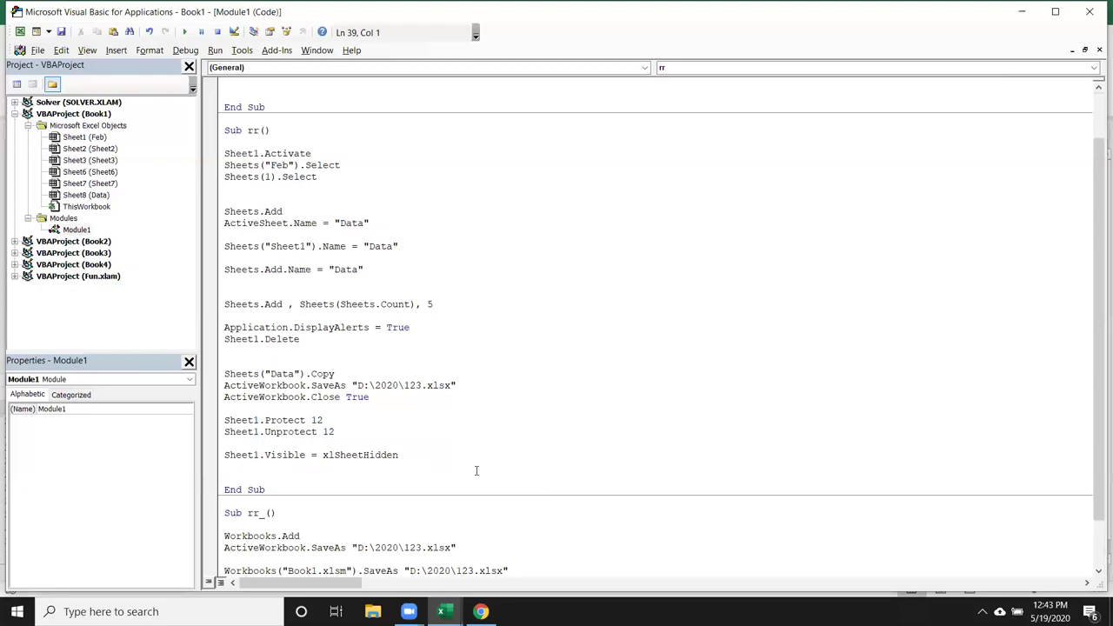
# Add the line Sheet1.Visible = xlSheetVeryHidden to Sub rr.
pyautogui.write('sheet')
pyautogui.write('1.')
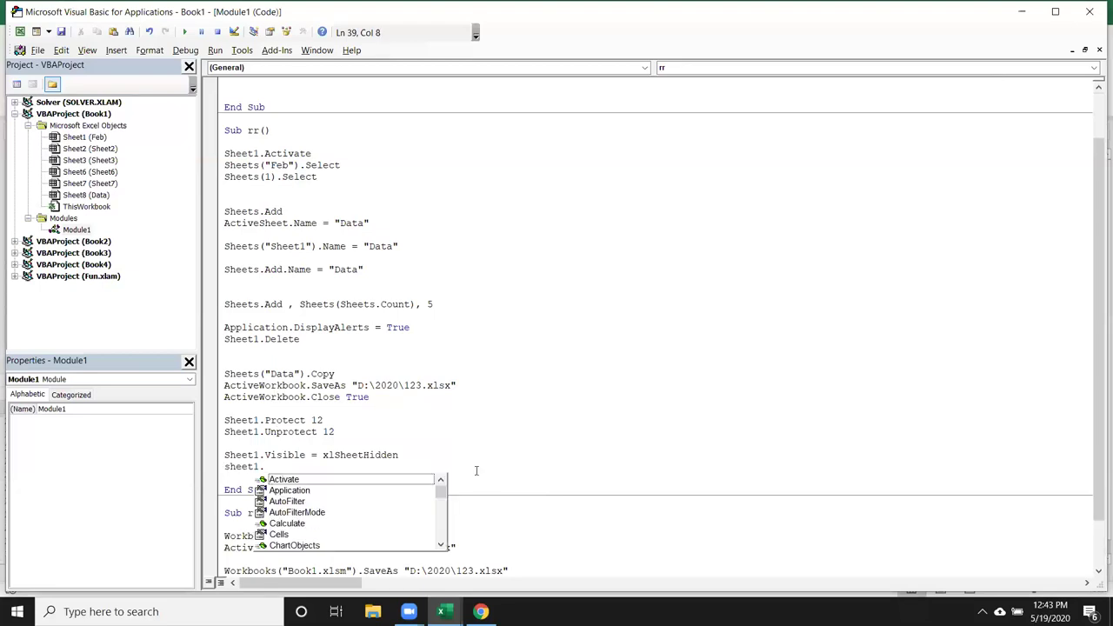
pyautogui.write('vi')
pyautogui.press('Tab')
pyautogui.write('=\\')
pyautogui.press('BackSpace')
pyautogui.press('BackSpace')
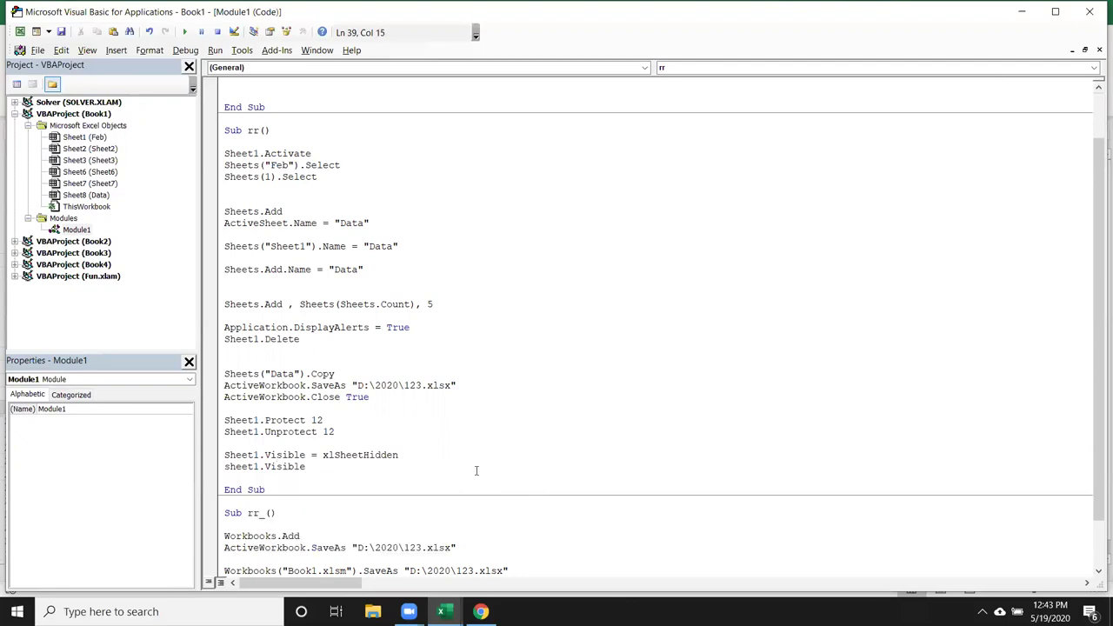
pyautogui.write('=')
pyautogui.press('Down')
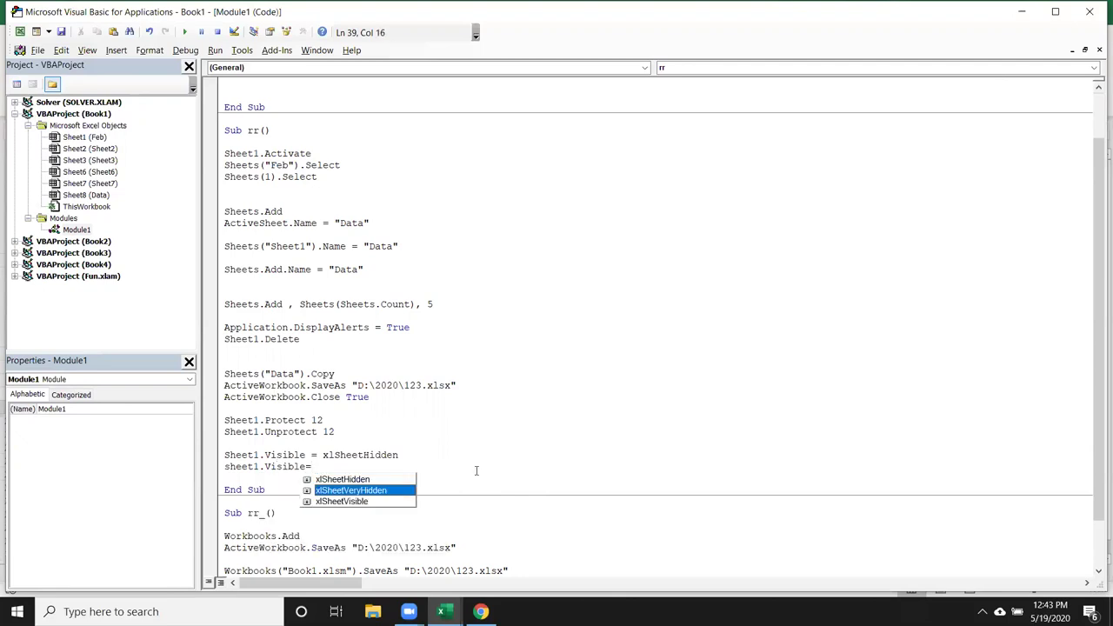
pyautogui.press('Tab')
pyautogui.press('Return')
pyautogui.press('Return')
# Add a following line setting Sheet1.Visible = xlSheetVisible.
pyautogui.write('sheet1')
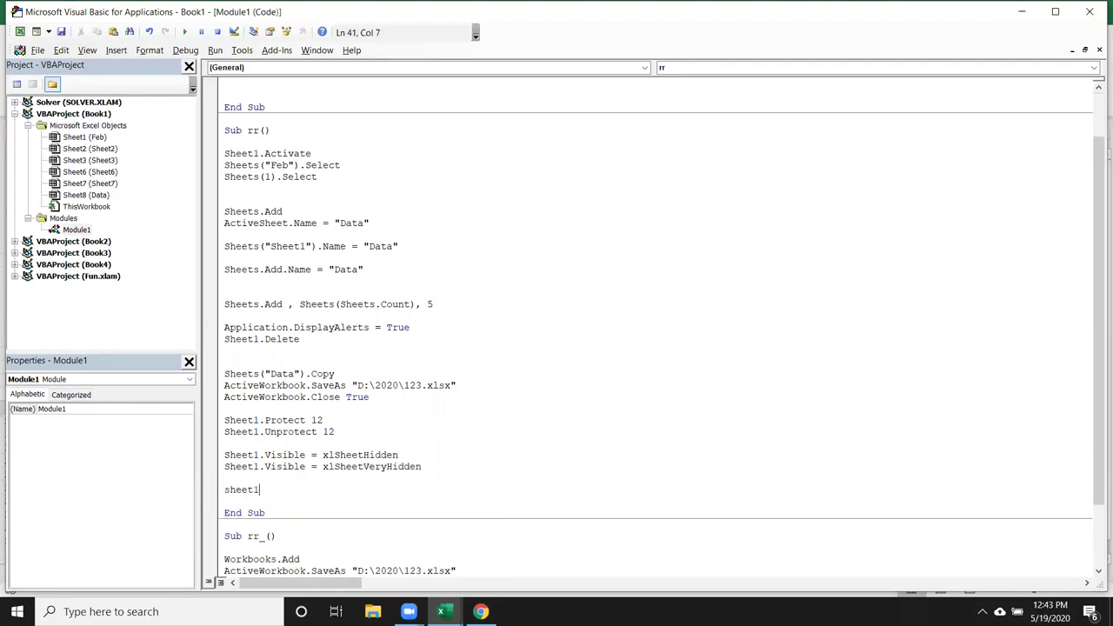
pyautogui.write('.vi')
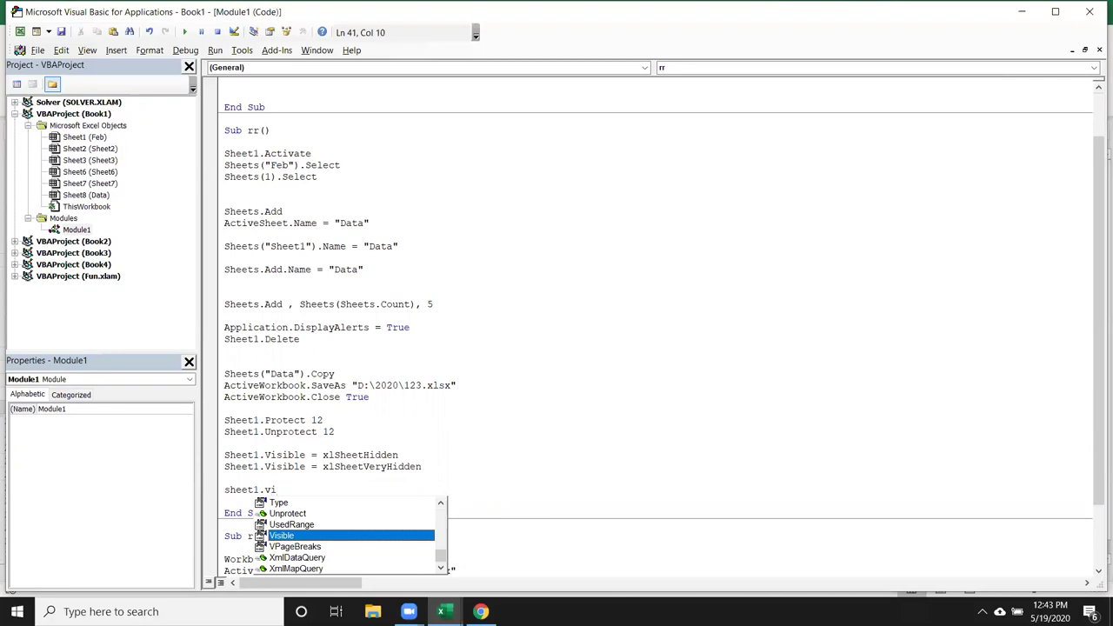
pyautogui.press('Tab')
pyautogui.write('=')
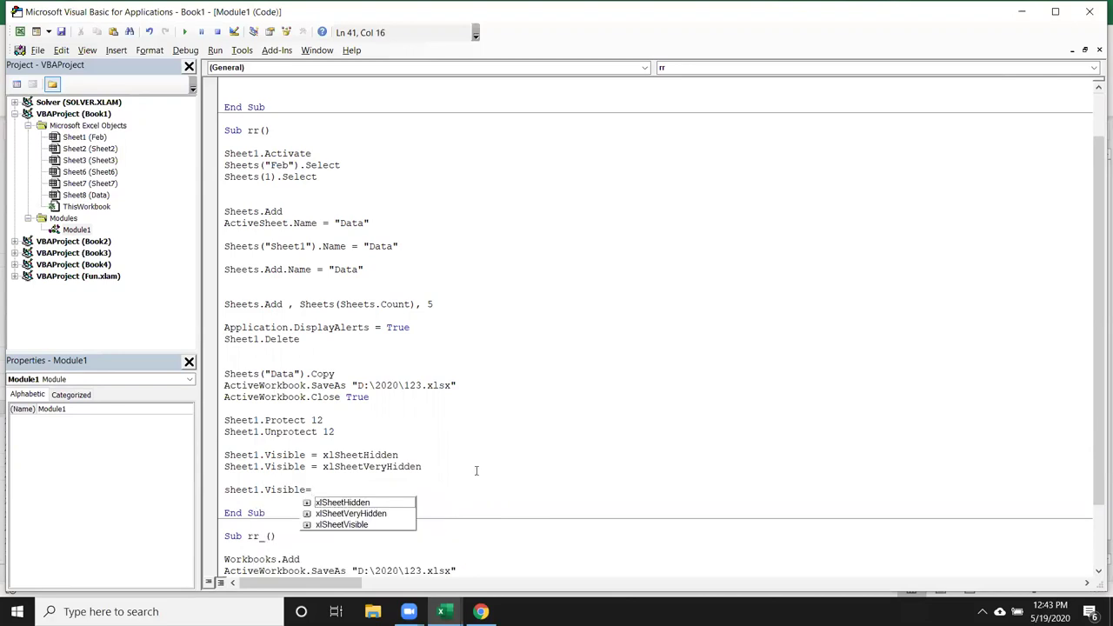
pyautogui.press('Down')
pyautogui.press('Down')
pyautogui.press('Down')
pyautogui.press('Tab')
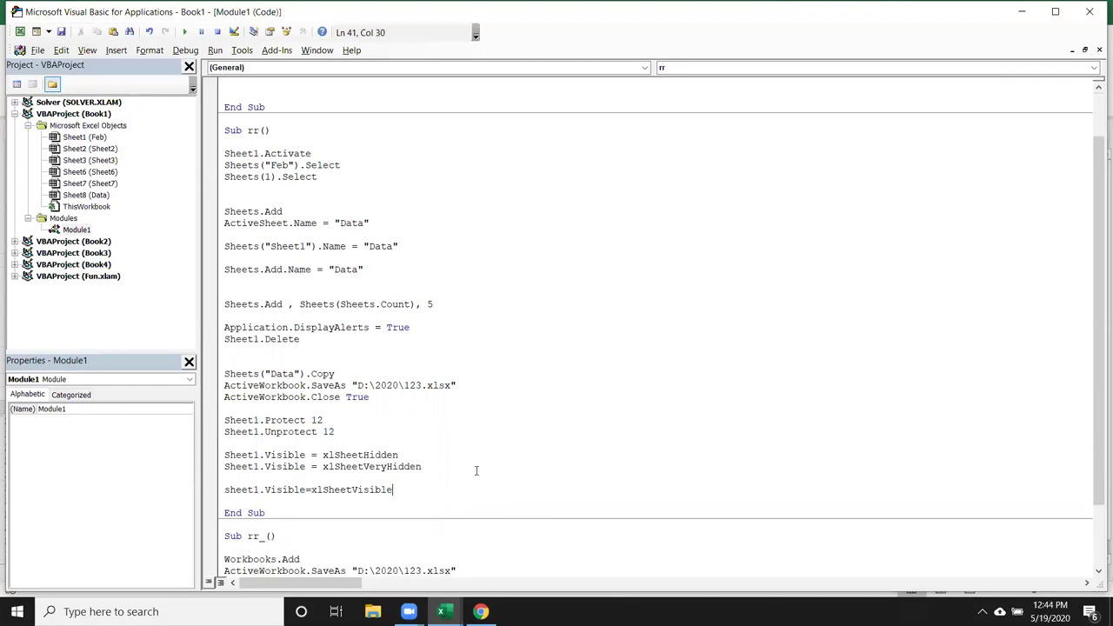
pyautogui.press('Return')
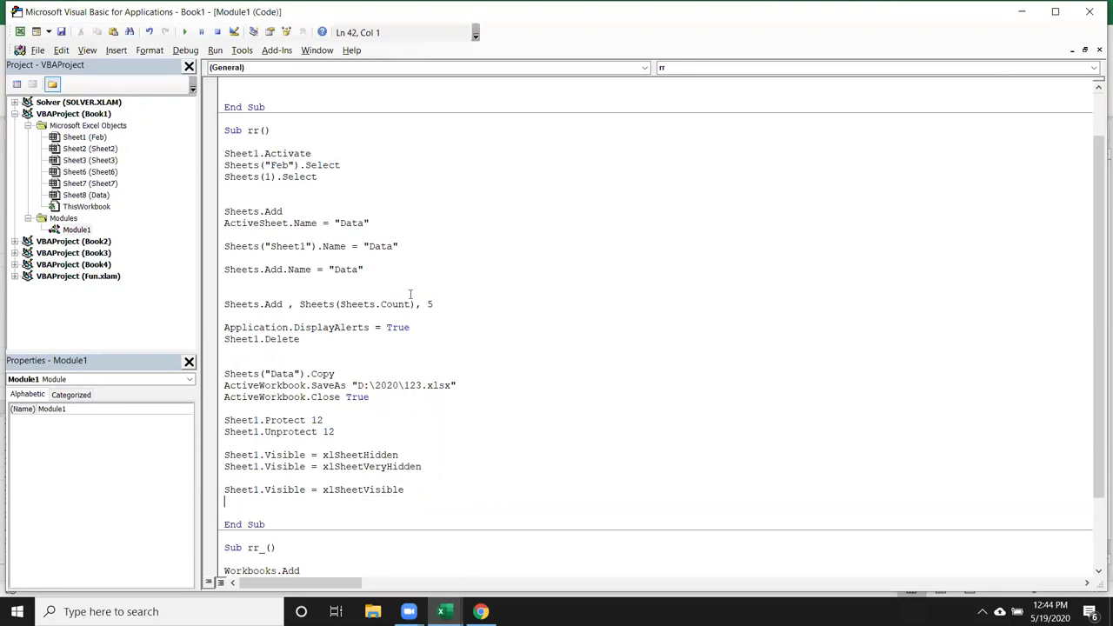
pyautogui.doubleClick(300, 155)
pyautogui.doubleClick(299, 165)
pyautogui.click(301, 174)
pyautogui.doubleClick(275, 211)
pyautogui.doubleClick(306, 223)
pyautogui.doubleClick(296, 340)
pyautogui.doubleClick(323, 374)
pyautogui.click(295, 409)
pyautogui.click(294, 421)
pyautogui.doubleClick(287, 456)
pyautogui.click(577, 320)
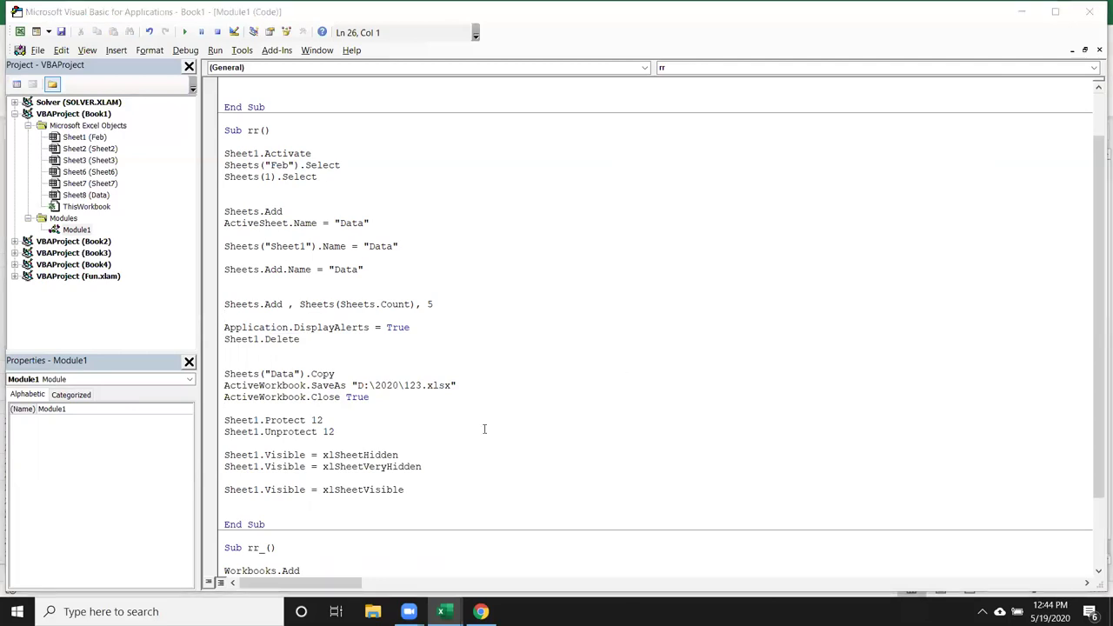
pyautogui.moveTo(264, 525); pyautogui.dragTo(225, 304)
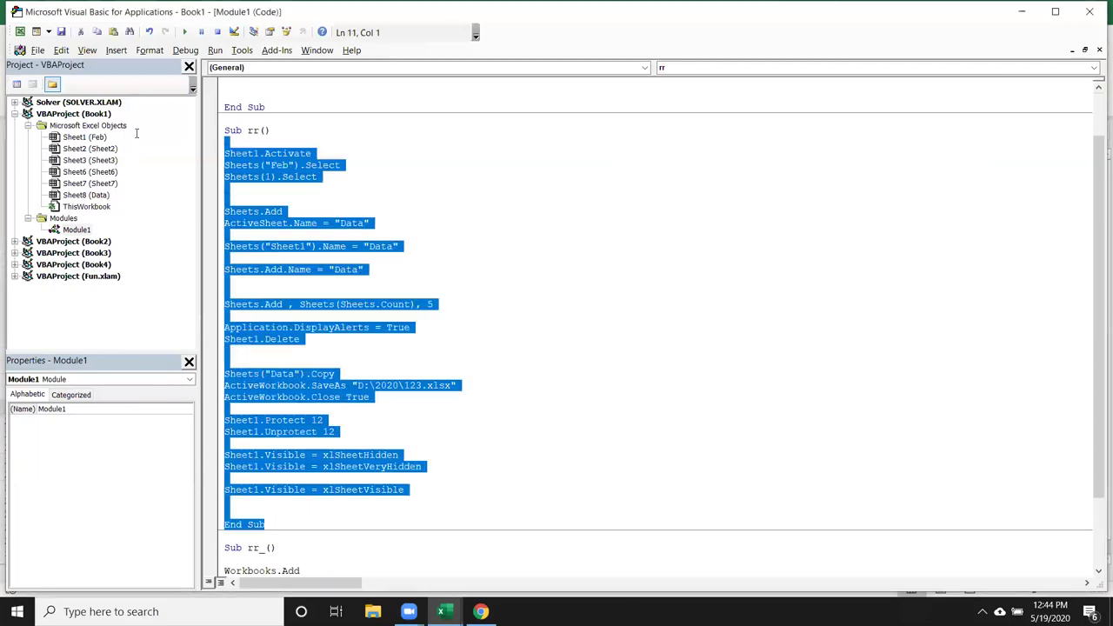
pyautogui.moveTo(133, 271); pyautogui.dragTo(137, 130)
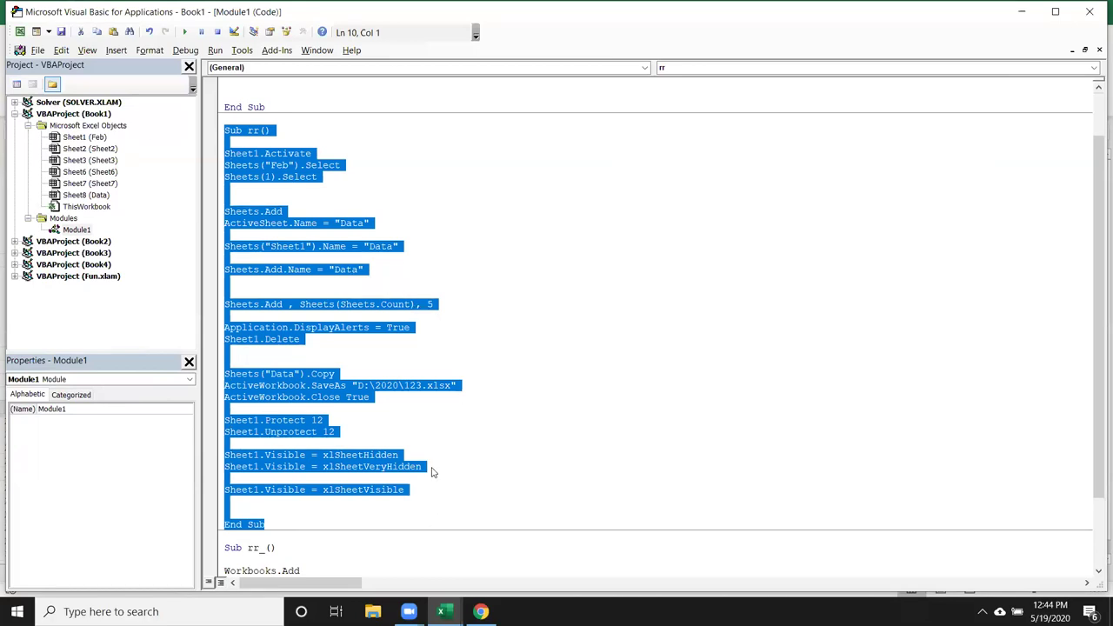
pyautogui.hotkey('ctrl', 'shift', 'End')
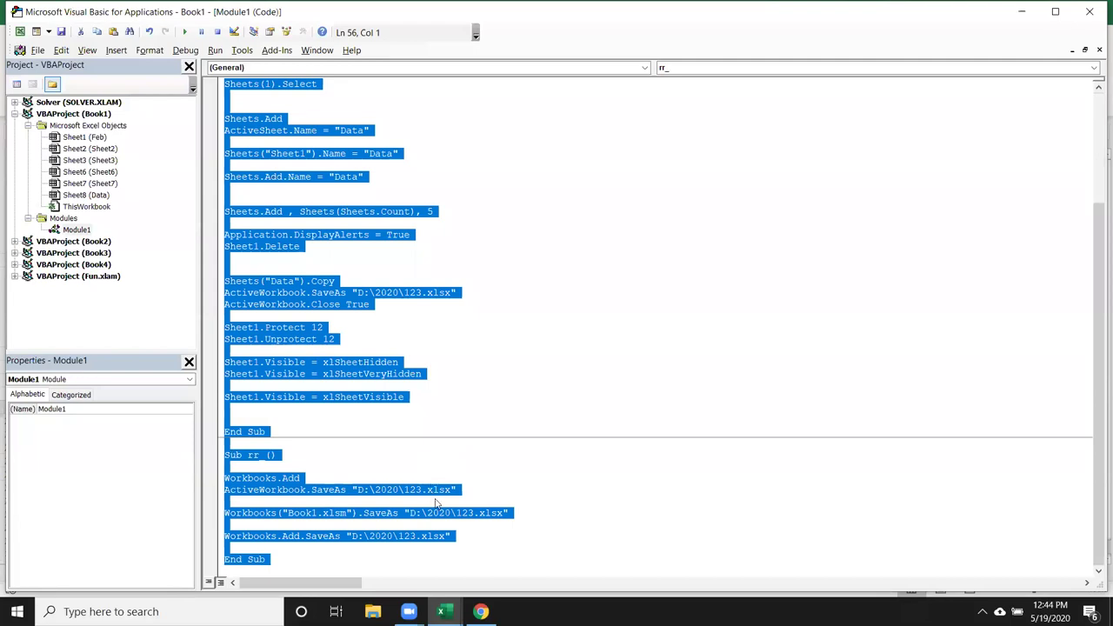
pyautogui.scroll(4, 511, 541)
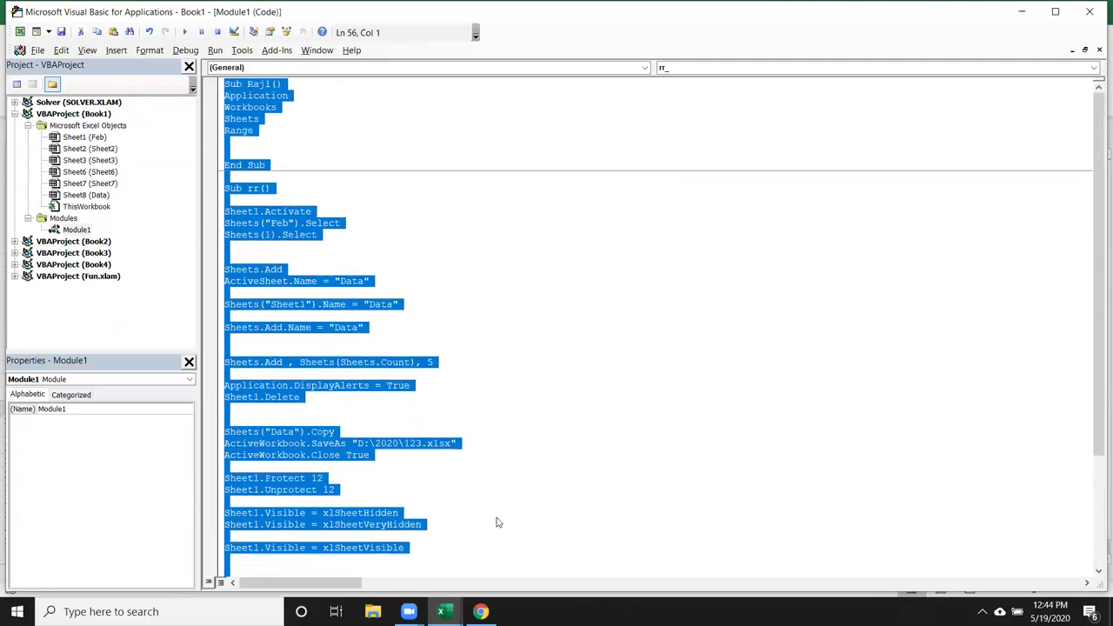
pyautogui.scroll(-4, 500, 530)
pyautogui.scroll(-1, 500, 530)
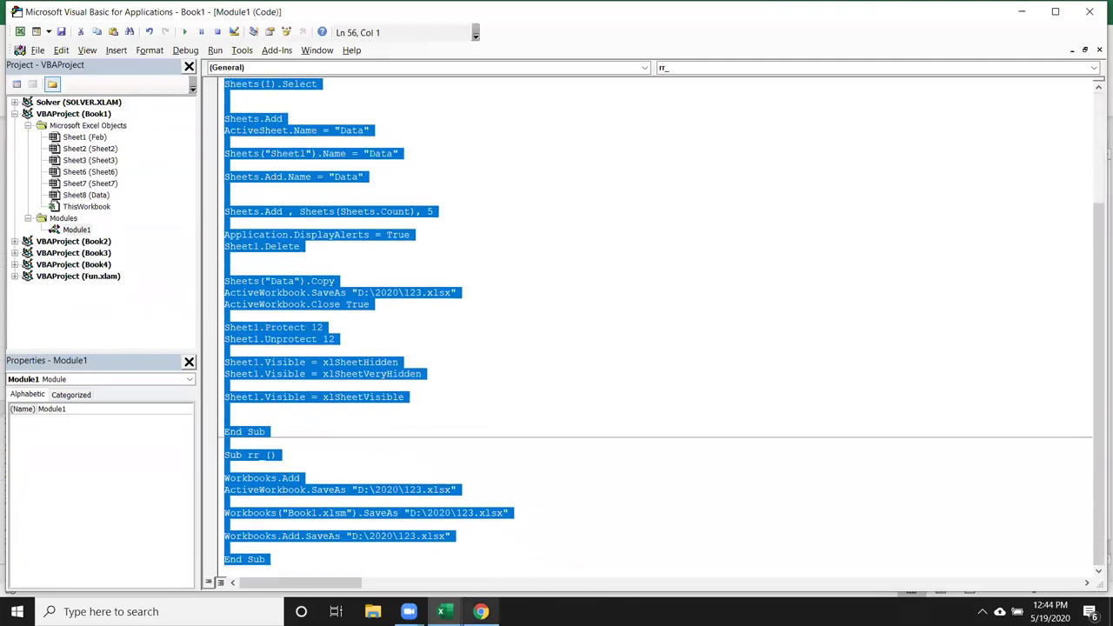
pyautogui.click(441, 611)
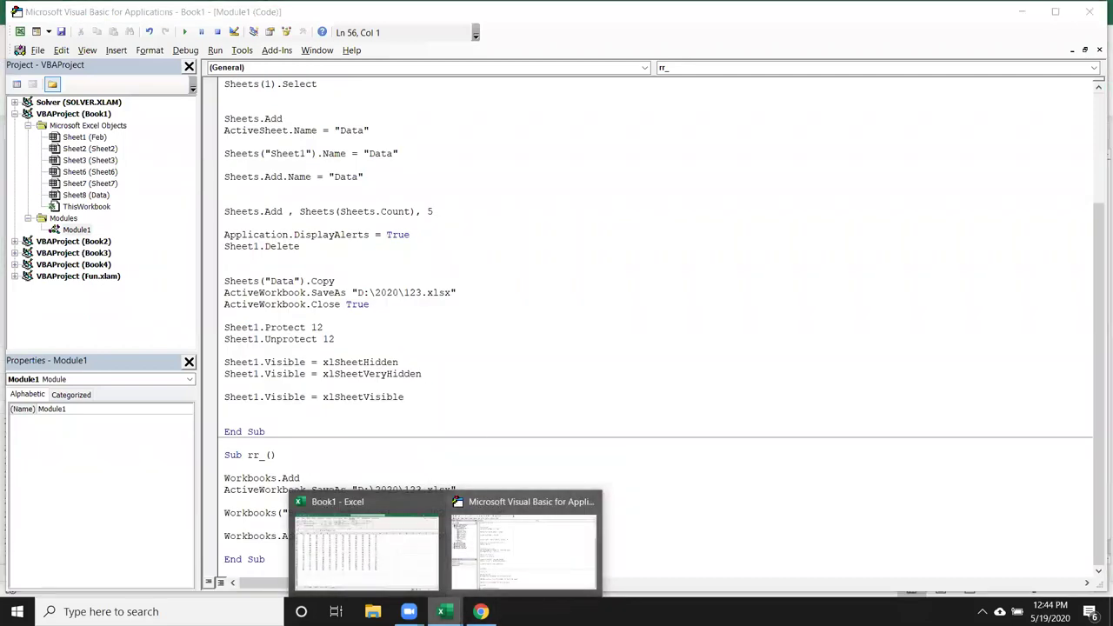
# Bring the Gmail inbox forward briefly, then minimize everything to show the desktop.
pyautogui.click(481, 611)
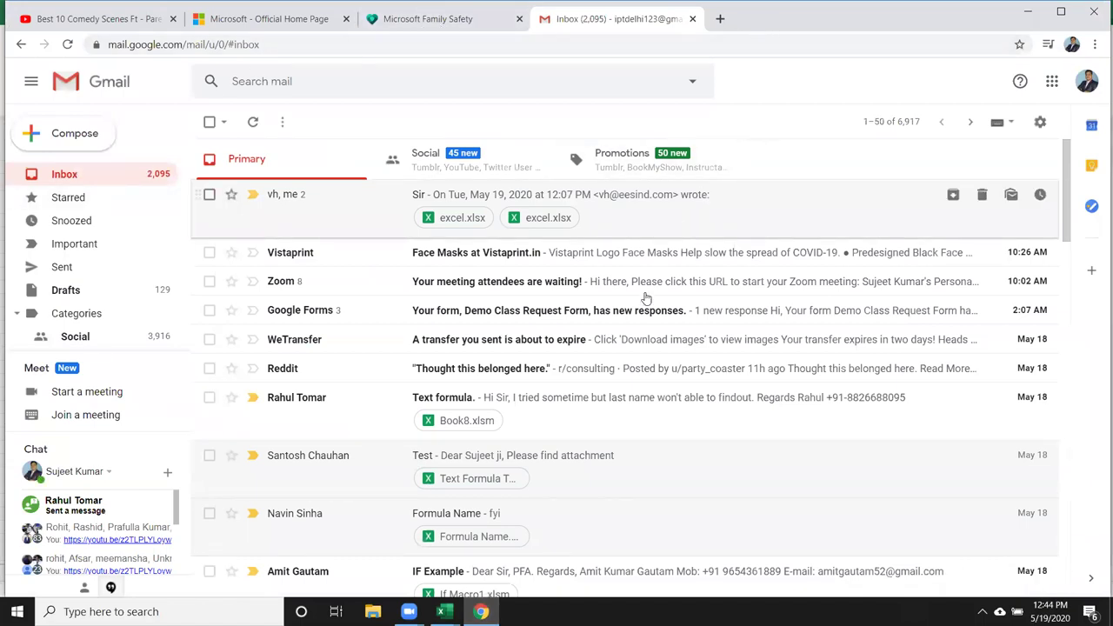
pyautogui.moveTo(595, 227)
pyautogui.press('super+d')
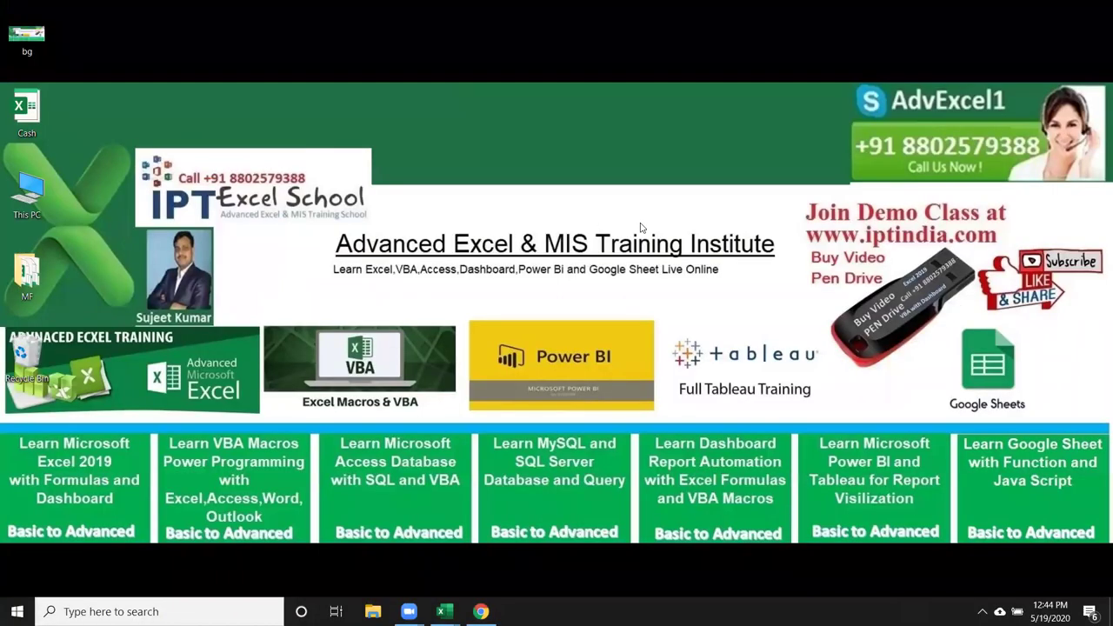